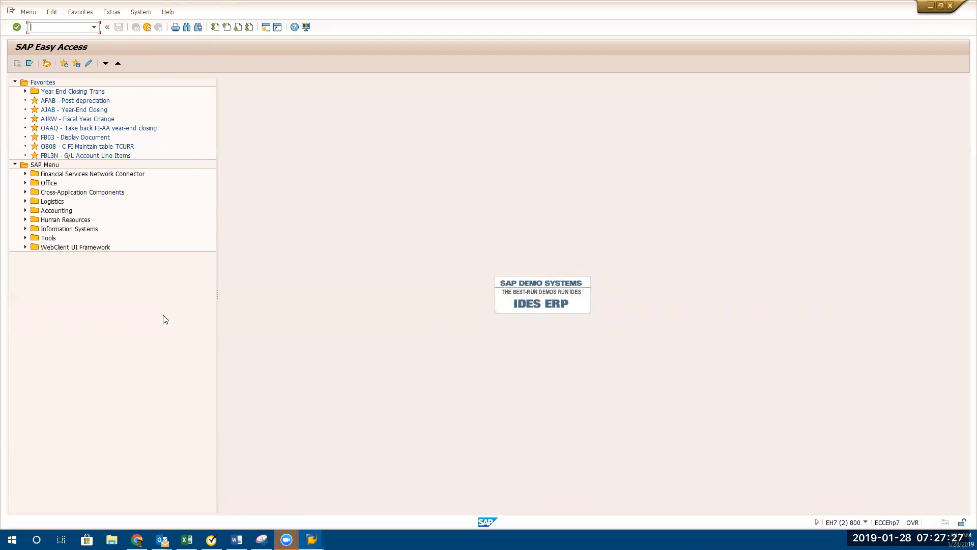
- Start transaction KS01 for creating a cost center and set the controlling area to 1000
type("o")
type("ks01")
key("Return")
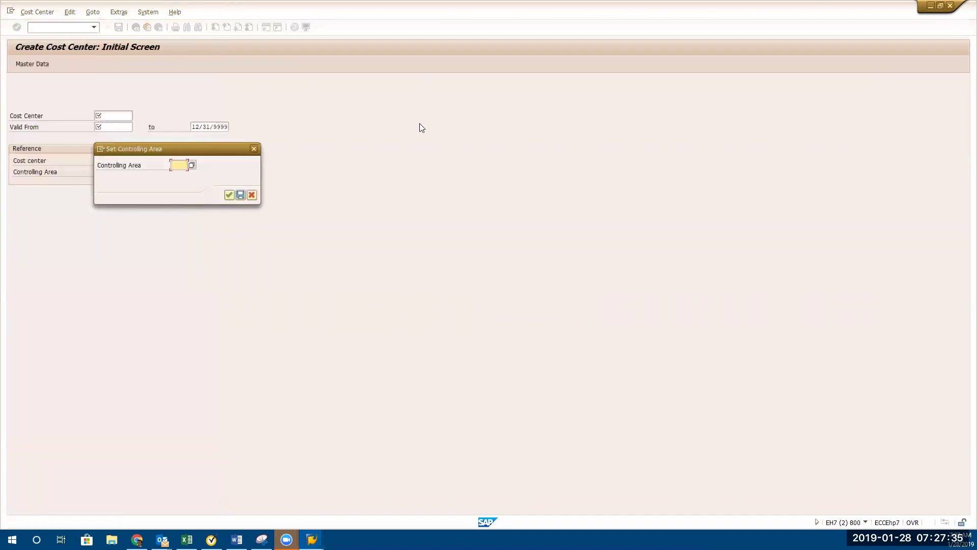
type("1000")
key("Return")
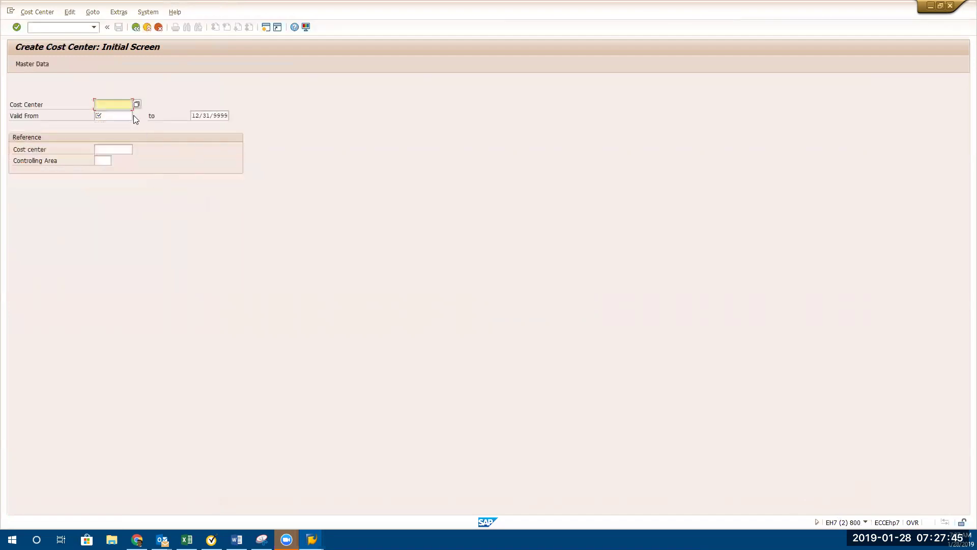
left_click(104, 116)
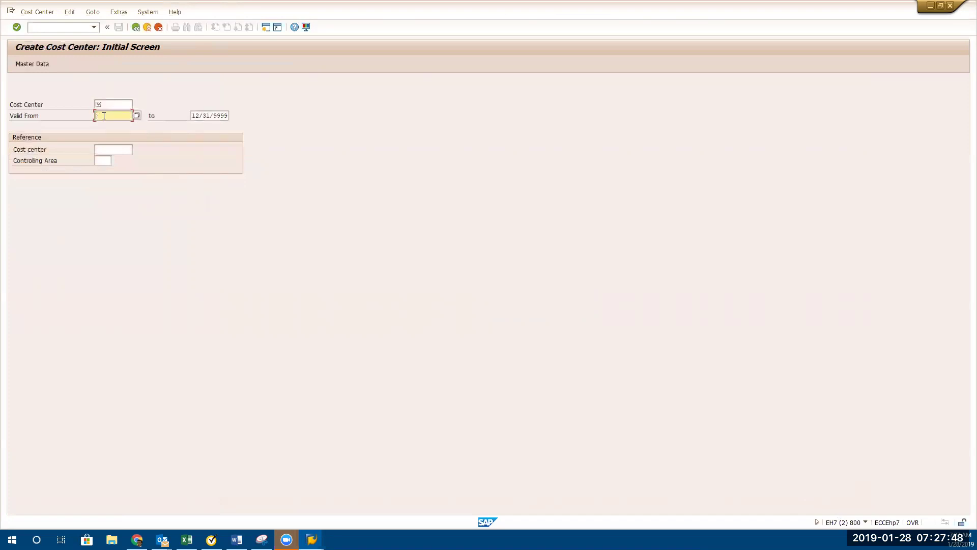
- Open an additional SAP session and try to run transaction KECH in it
left_click(268, 30)
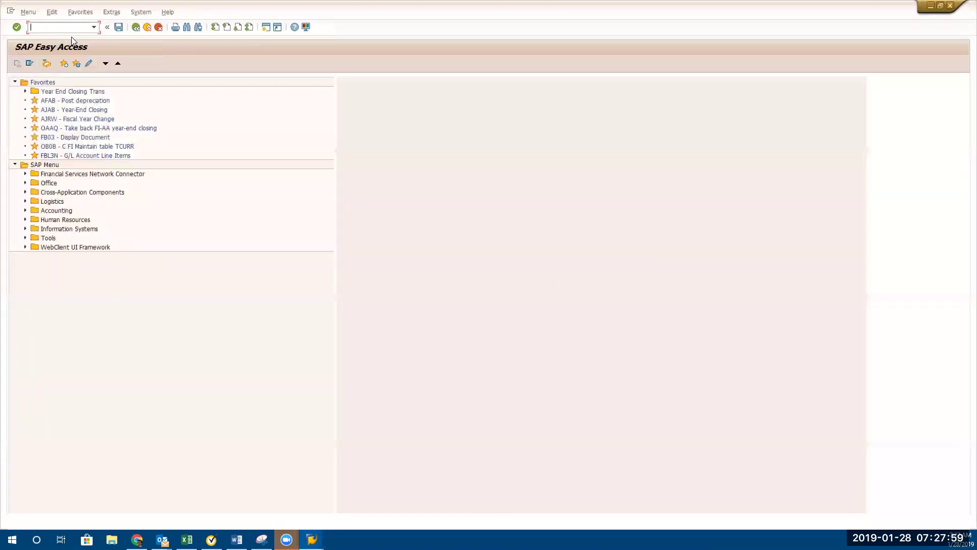
type("ksch")
key("BackSpace")
key("BackSpace")
key("BackSpace")
type("edh")
key("Return")
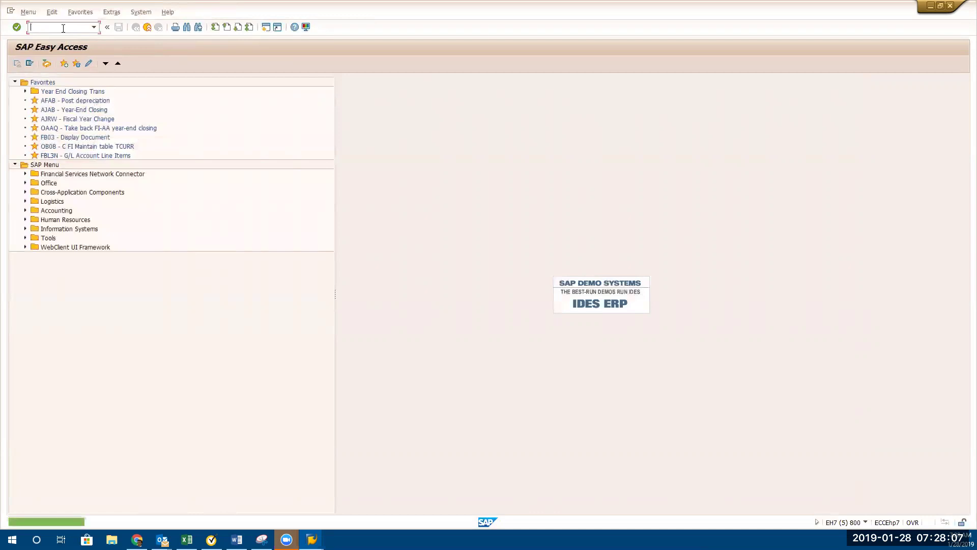
type("ks")
key("BackSpace")
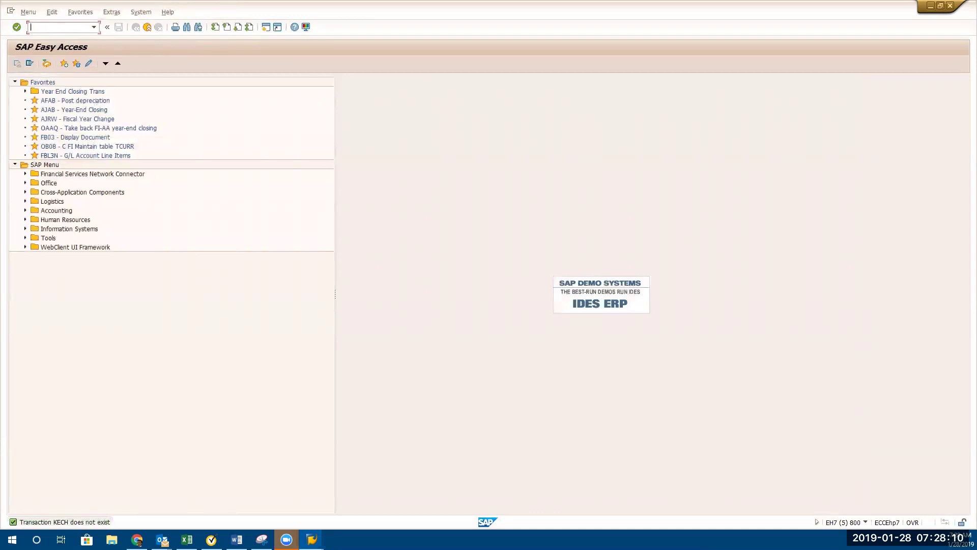
- Display the cost center standard hierarchy (OKENN) from the Cost Center Accounting master data, and return to SAP Easy Access
left_click(25, 210)
left_click(35, 238)
left_click(45, 256)
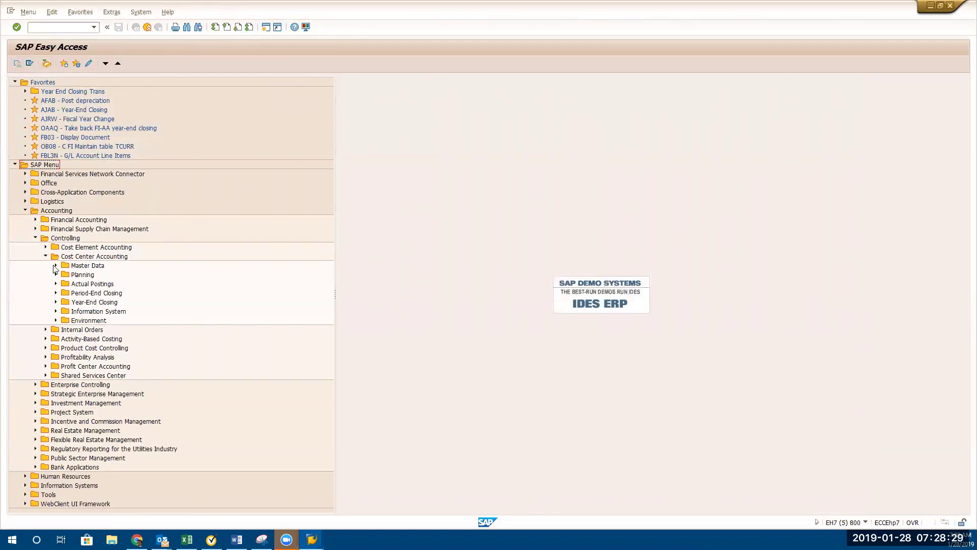
left_click(56, 265)
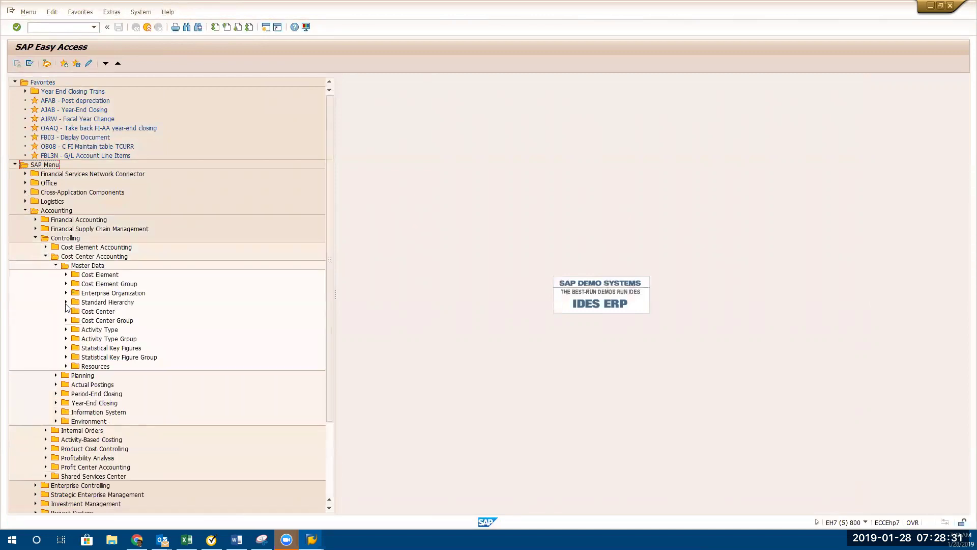
left_click(66, 302)
double_click(112, 320)
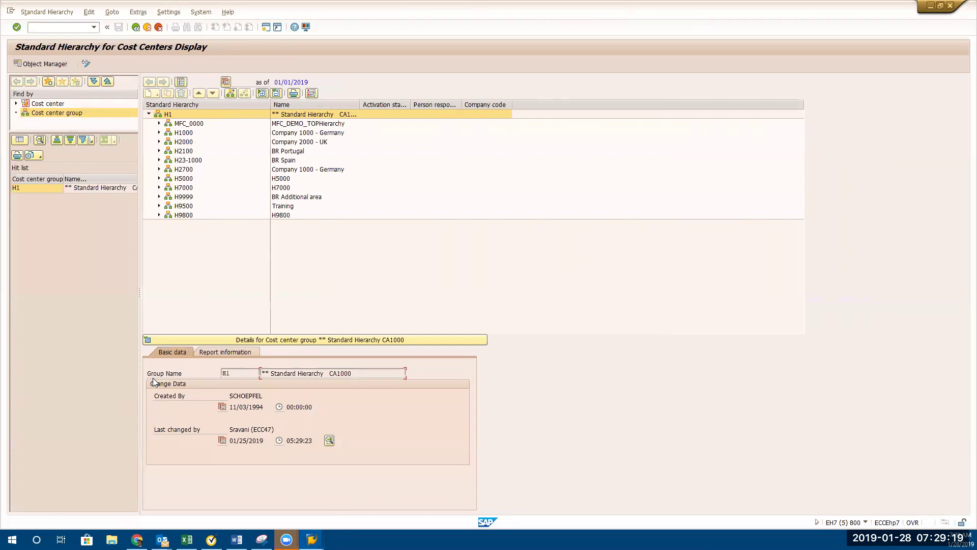
left_click(150, 31)
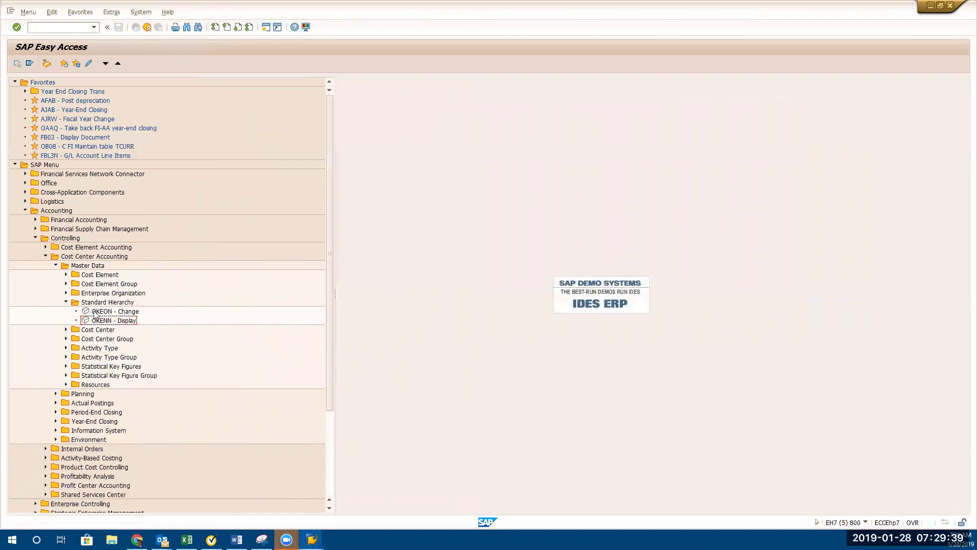
- Display cost center group H1 with transaction KSH3, declining the master data evaluation
left_click(66, 293)
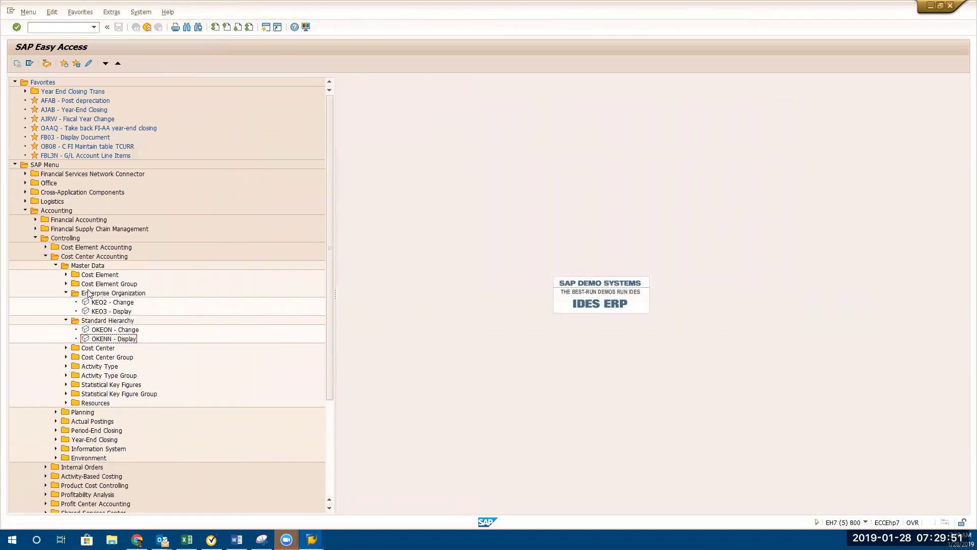
left_click(65, 357)
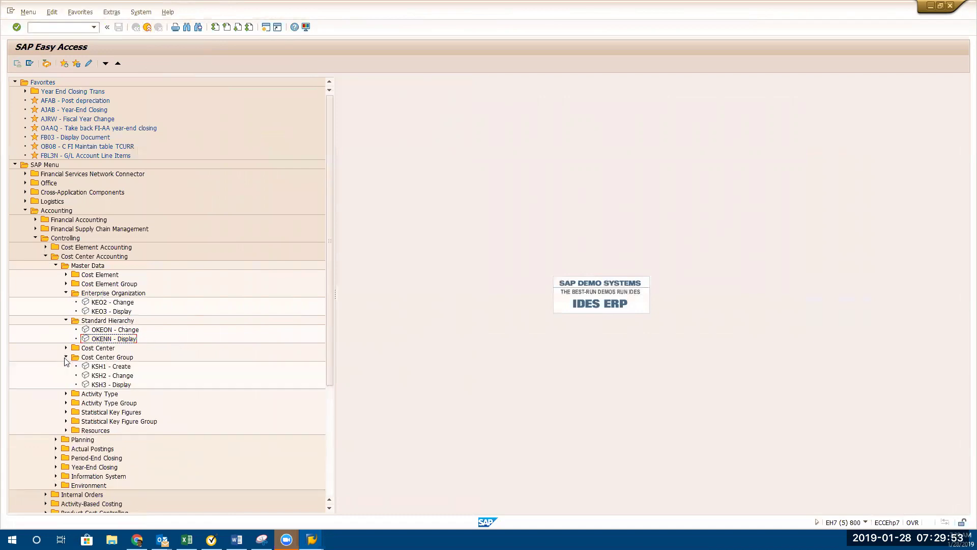
double_click(106, 385)
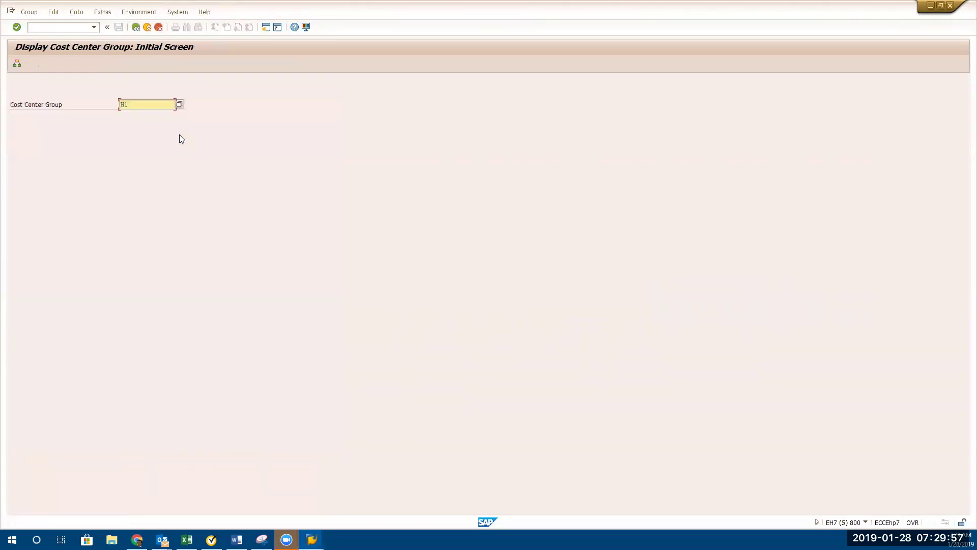
key("Return")
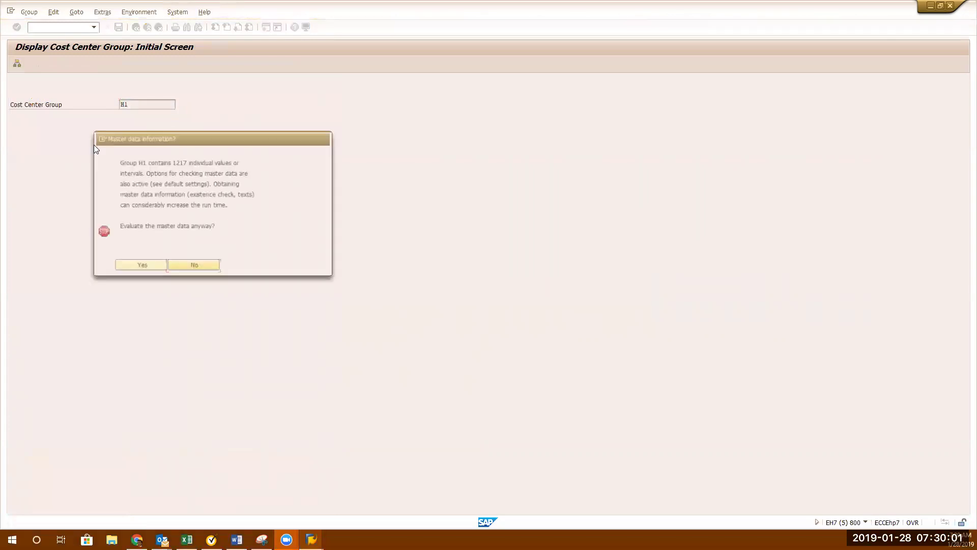
left_click(186, 269)
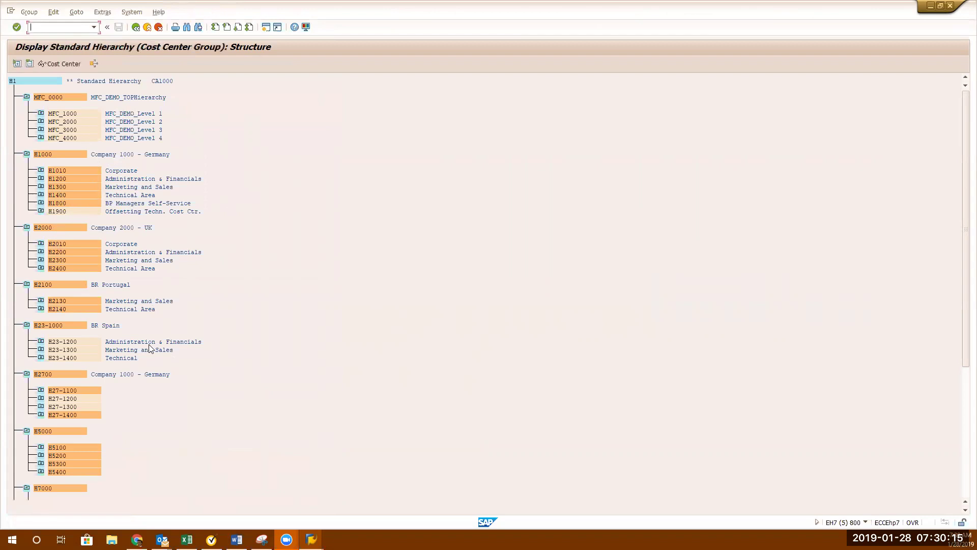
- Look through the H1 hierarchy and expand H1010 Corporate and H1110 Executive Board under Company 1000 - Germany
scroll(151, 348, "down", 1)
scroll(303, 384, "down", 2)
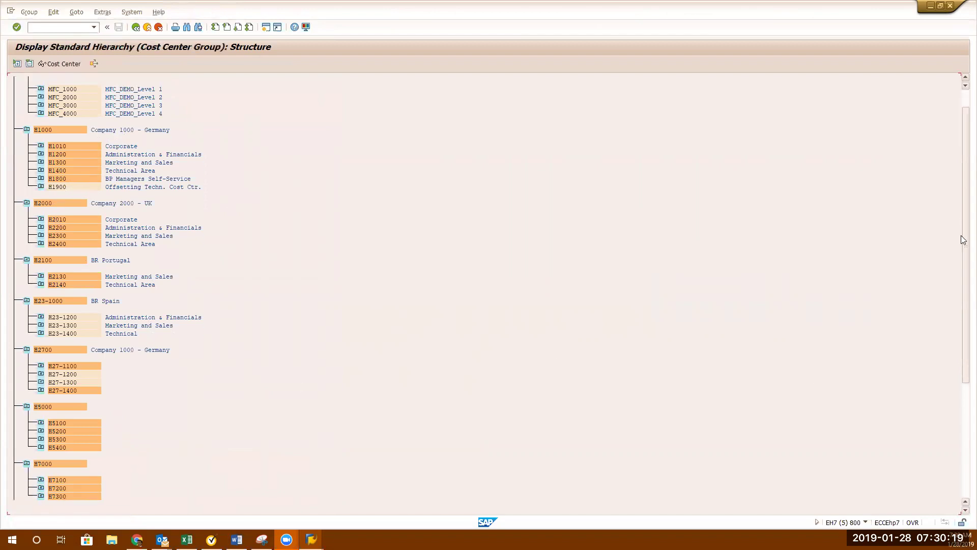
left_click_drag(962, 244, 962, 468)
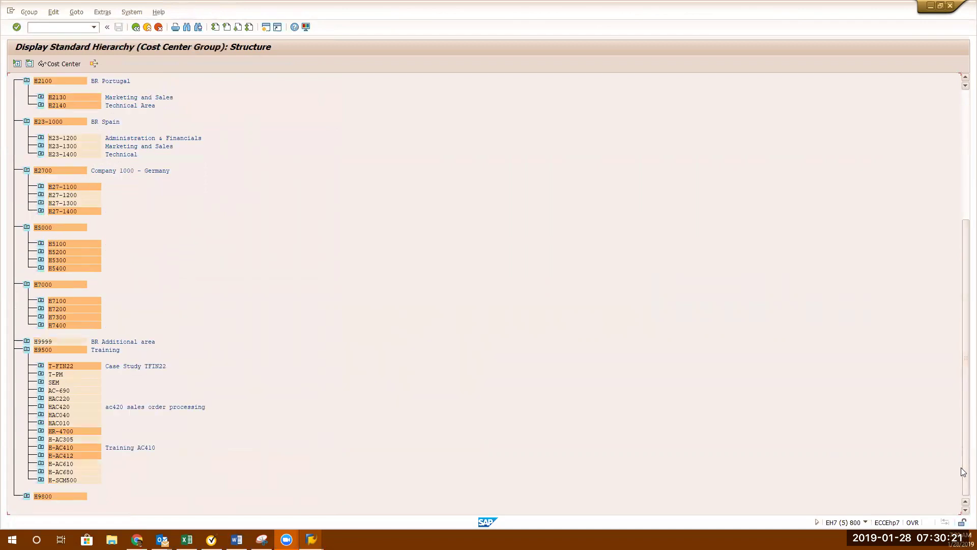
left_click_drag(961, 462, 964, 72)
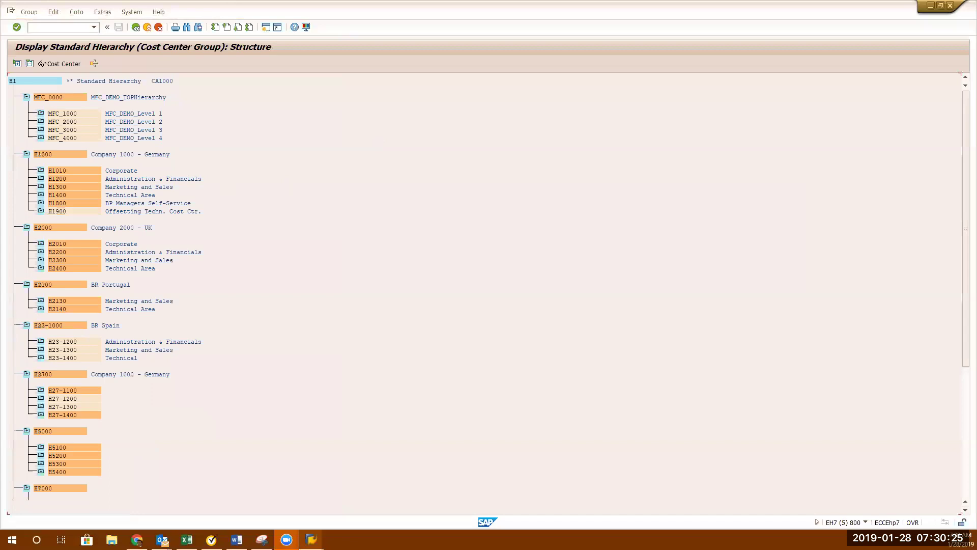
left_click(41, 170)
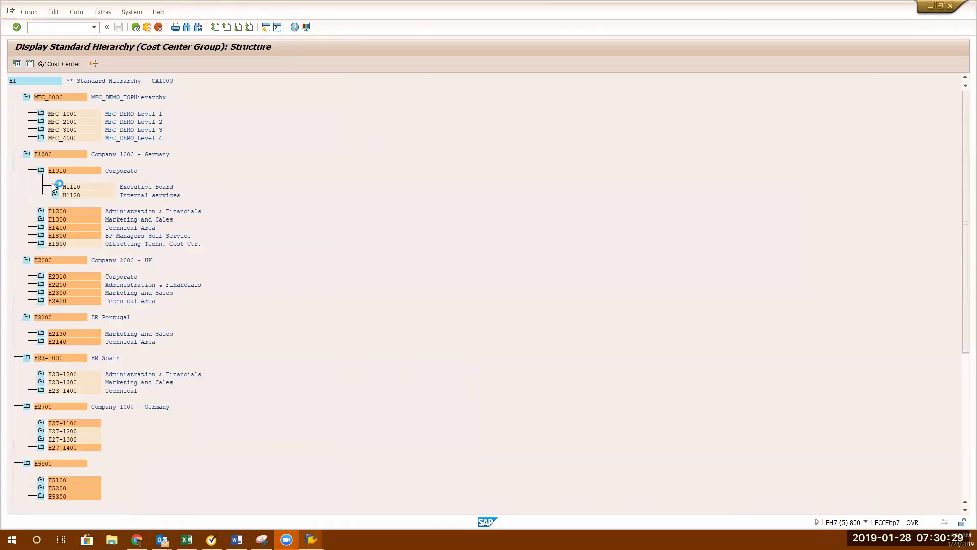
left_click(54, 186)
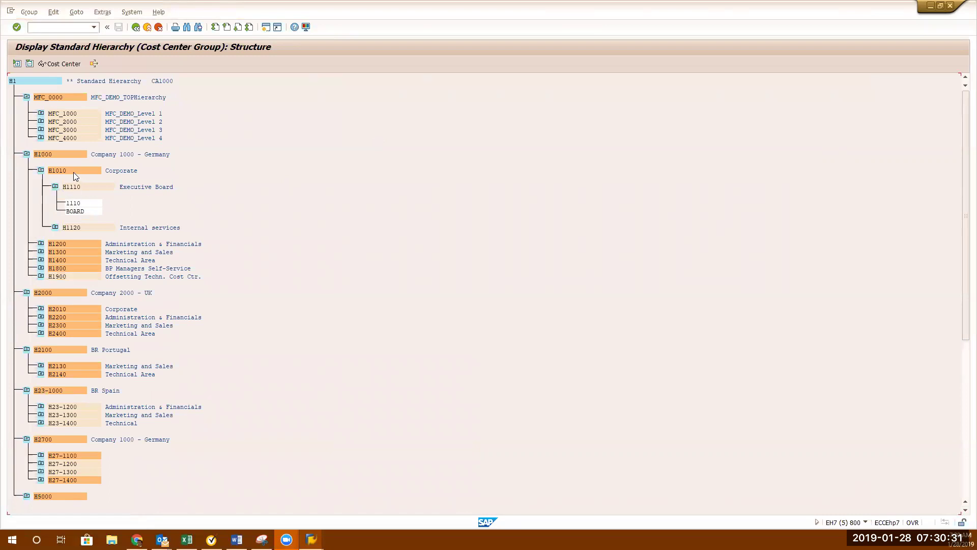
- View the details of cost center 1110 under Executive Board and return to the hierarchy structure
left_click(91, 187)
left_click(74, 203)
left_click(72, 64)
left_click(136, 27)
left_click(60, 187)
- Switch back to the session showing the Create Cost Center initial screen
left_click(311, 539)
left_click(344, 269)
left_click(312, 539)
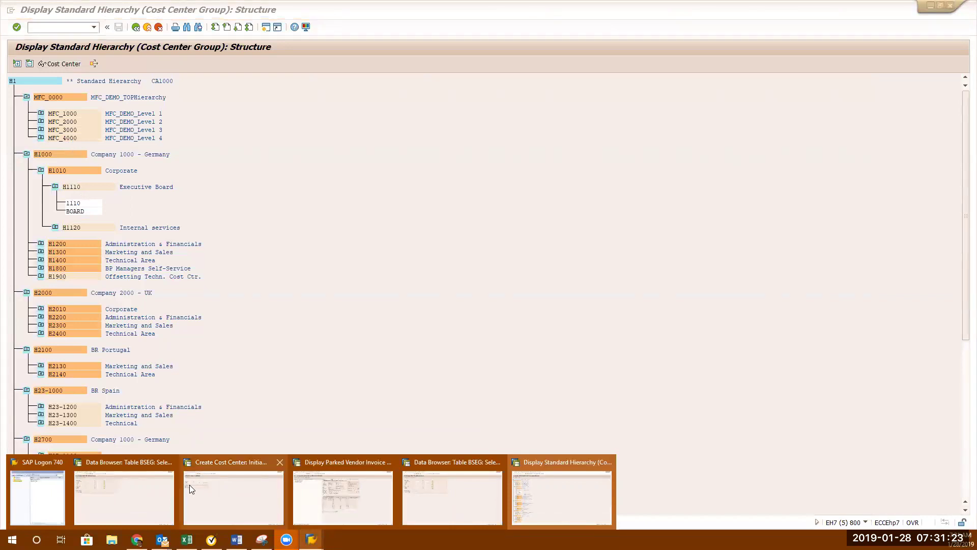
left_click(230, 498)
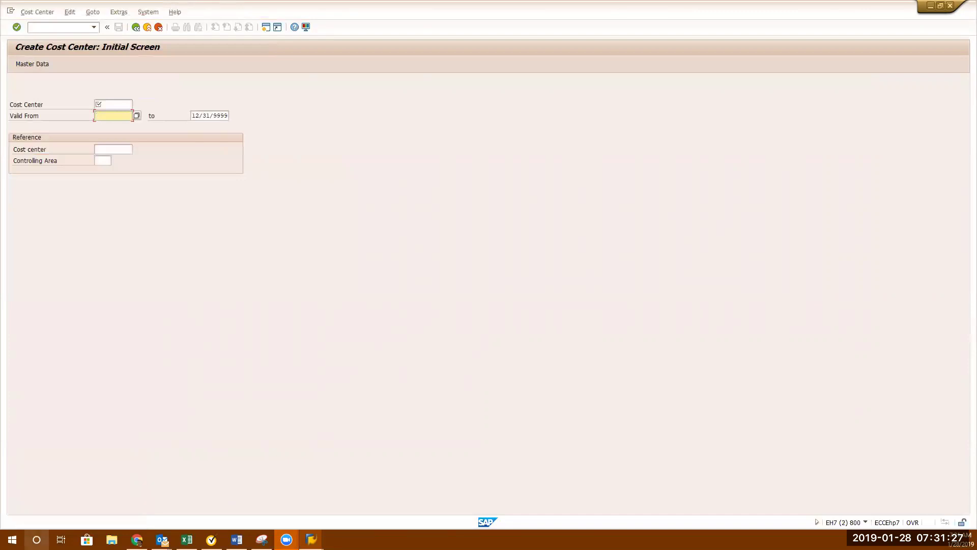
- Open Notepad and note down the hierarchy area H1110
left_click(37, 539)
type("note")
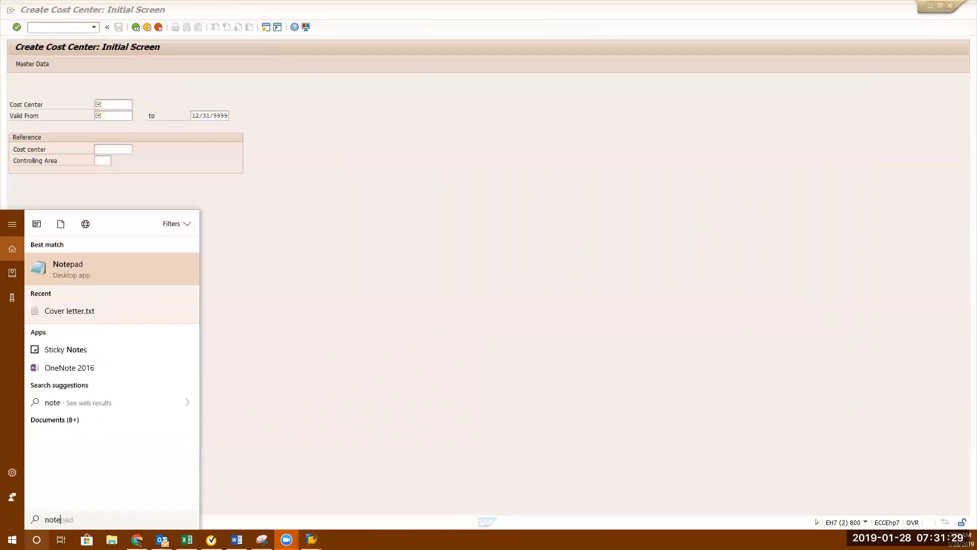
left_click(111, 272)
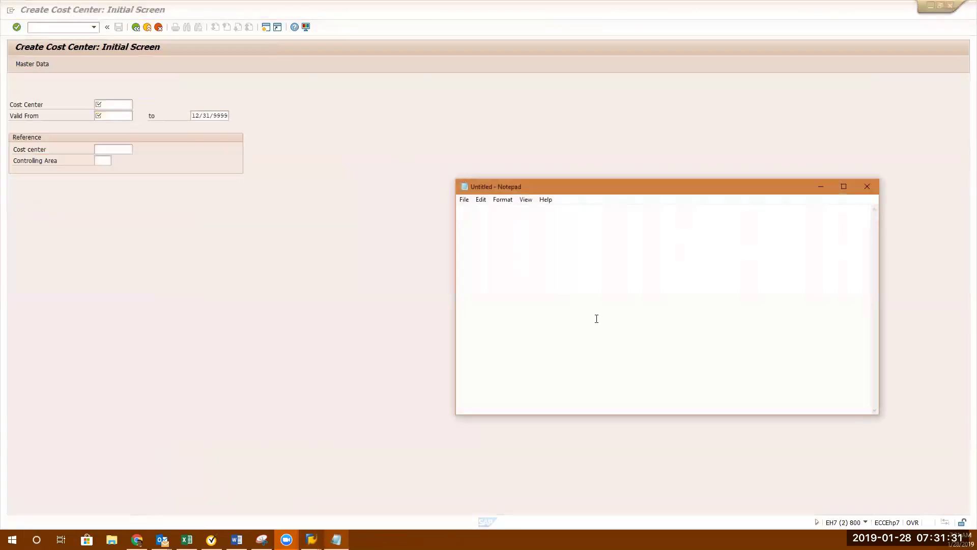
type("H1110")
key("Return")
- Compare the H1110 note with the displayed standard hierarchy and return to the Create Cost Center session
key("alt+Tab")
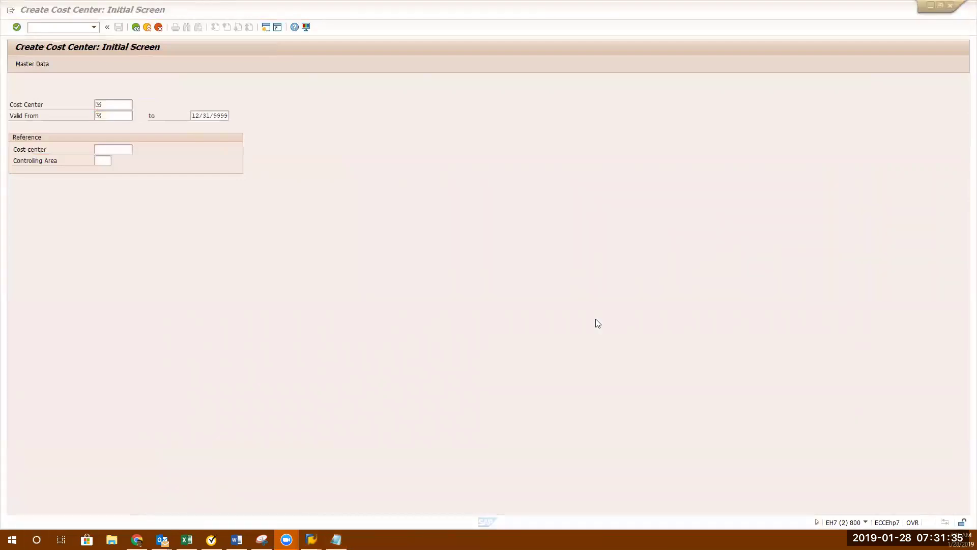
key("alt+Tab")
key("alt+Tab")
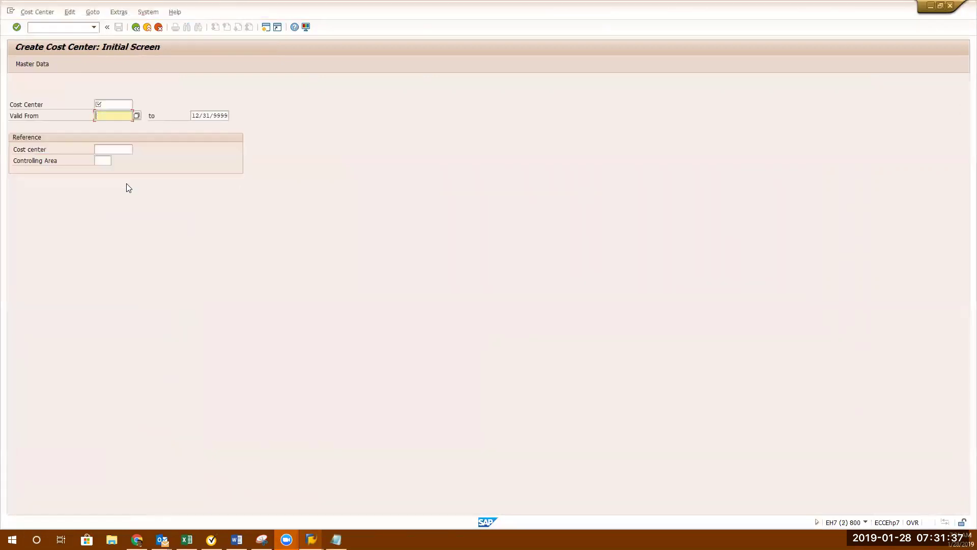
key("alt+Tab")
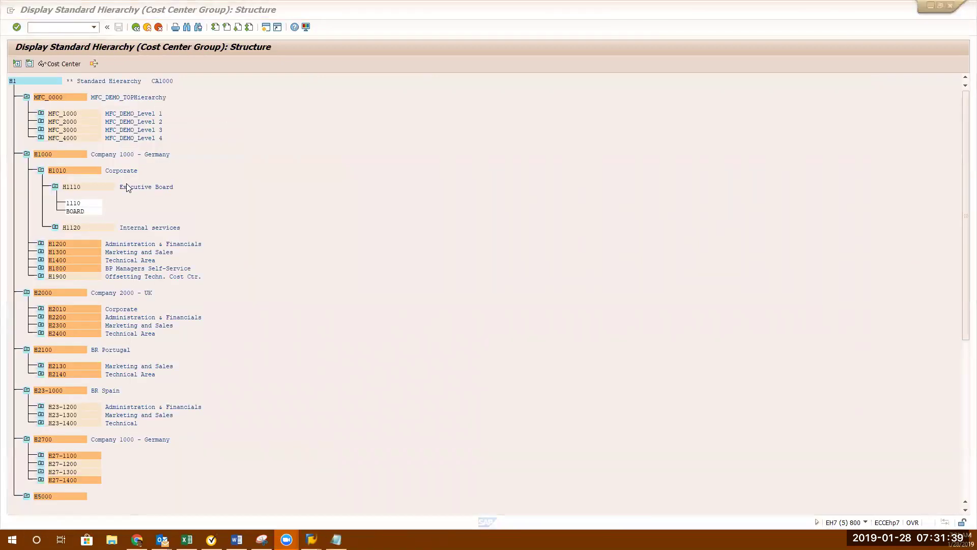
key("alt+Tab")
key("alt+Tab")
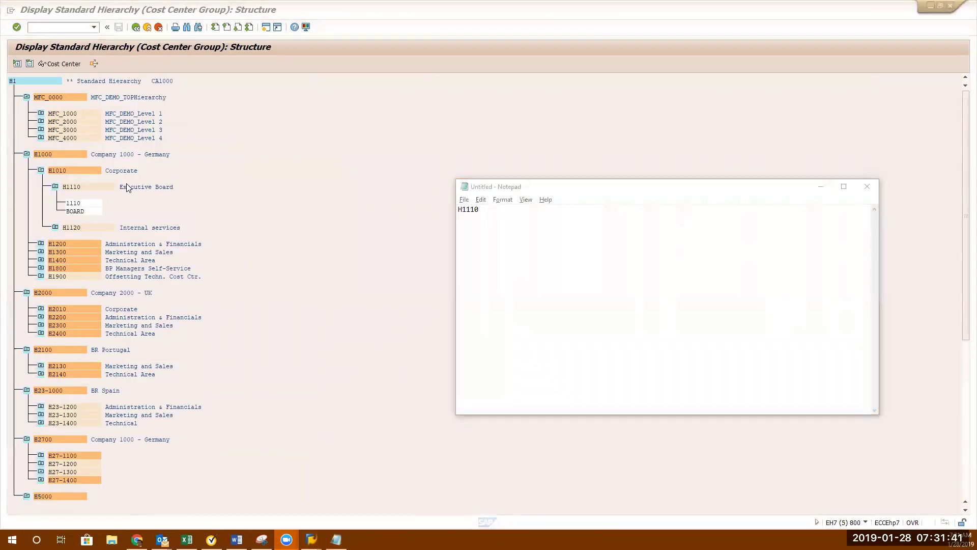
key("alt+Tab")
- Enter cost center vritlabsJ with a valid-from date of 01/01/2019 and proceed to its basic data
left_click(114, 104)
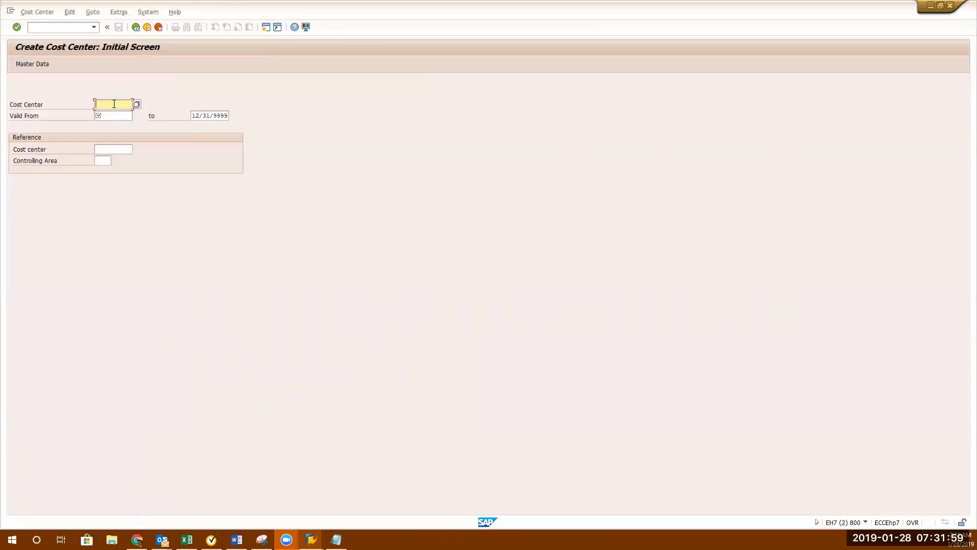
type("vritlpa")
key("BackSpace")
key("BackSpace")
type("abslR")
key("BackSpace")
key("BackSpace")
left_click(117, 117)
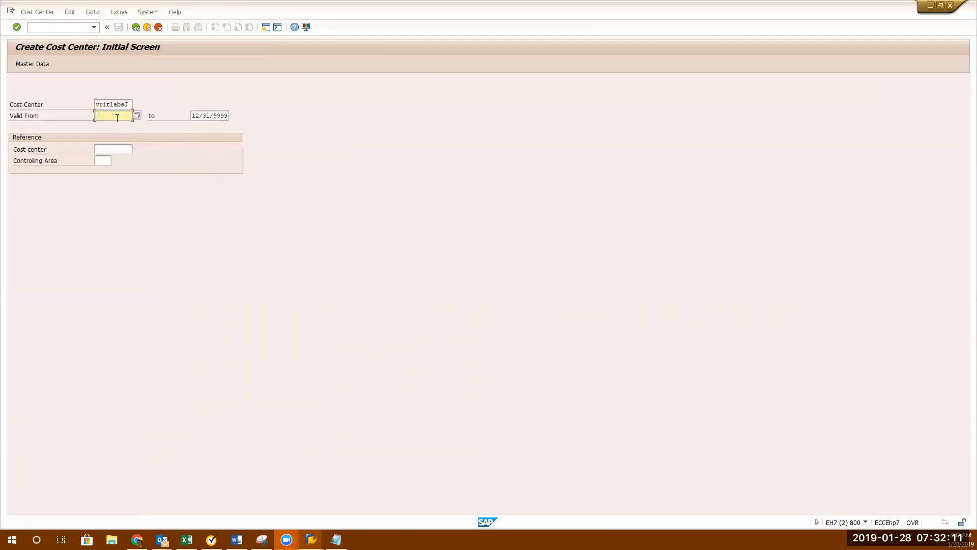
type("01")
left_click(117, 125)
key("Return")
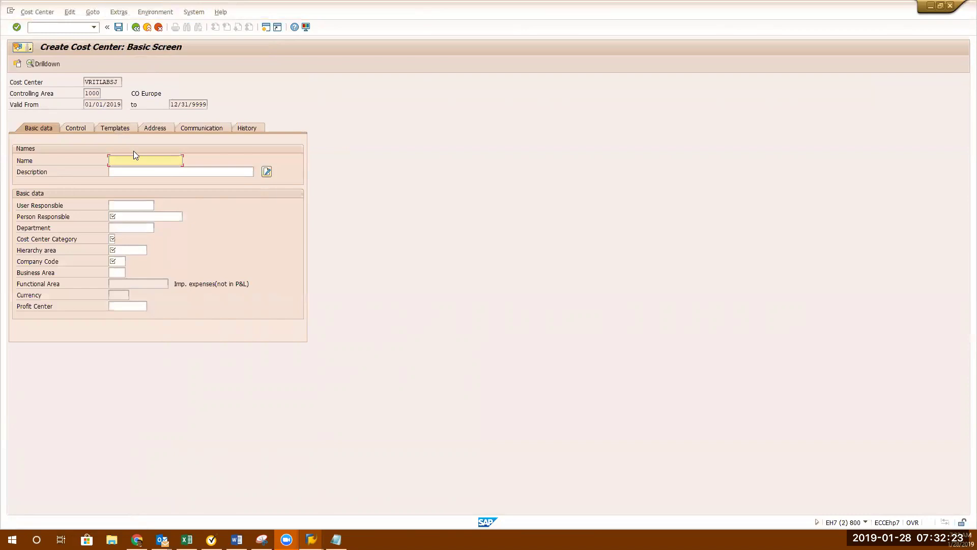
- Name the cost center VRIT Labs JN1 and set the person responsible to FSF
type("VRIT Labs")
type("JN1")
left_click(138, 224)
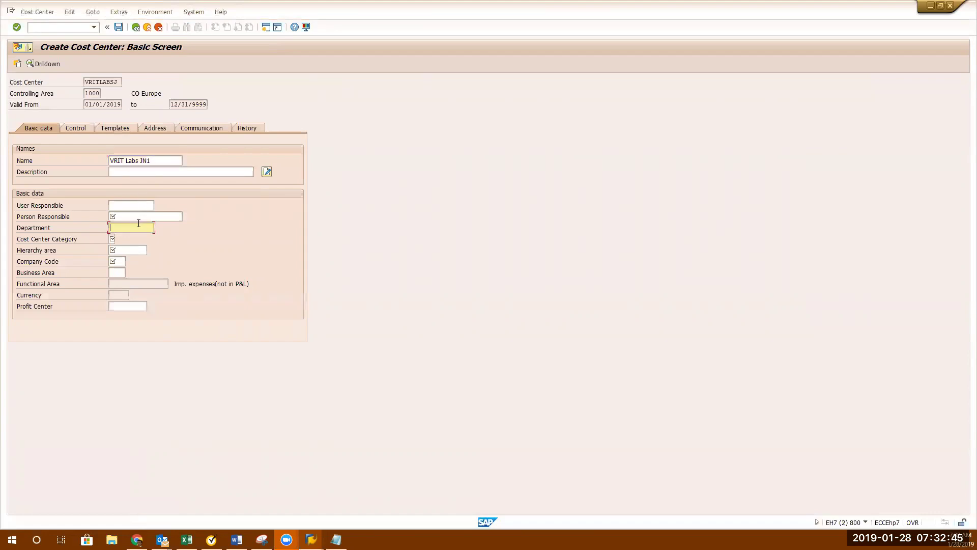
left_click(138, 217)
type("FSF")
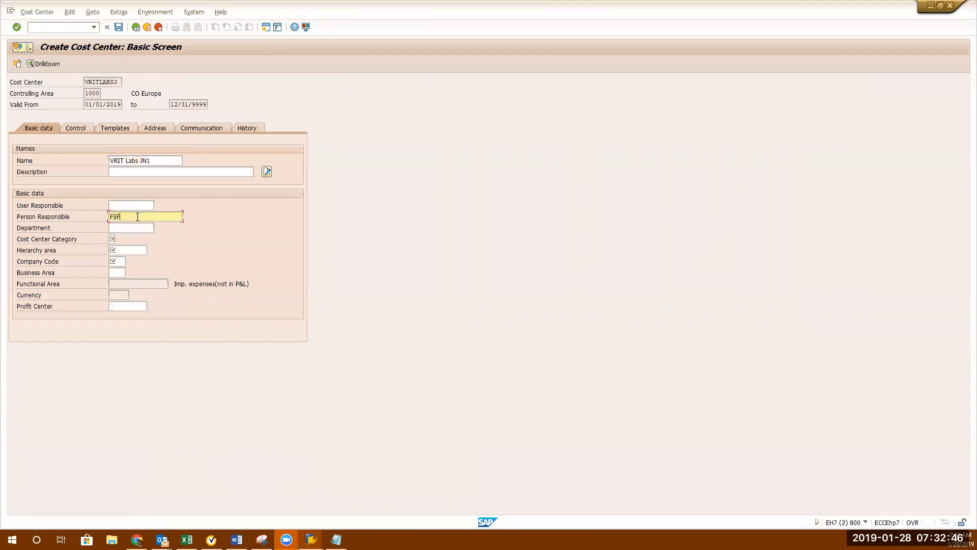
- Review the full list of available cost center categories and close it without choosing one
left_click(113, 239)
left_click(119, 239)
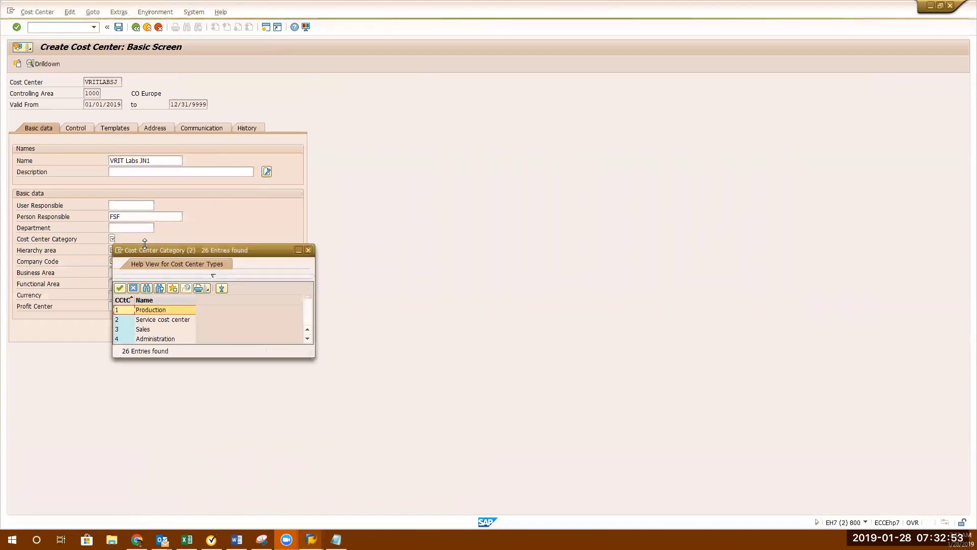
left_click_drag(161, 248, 455, 82)
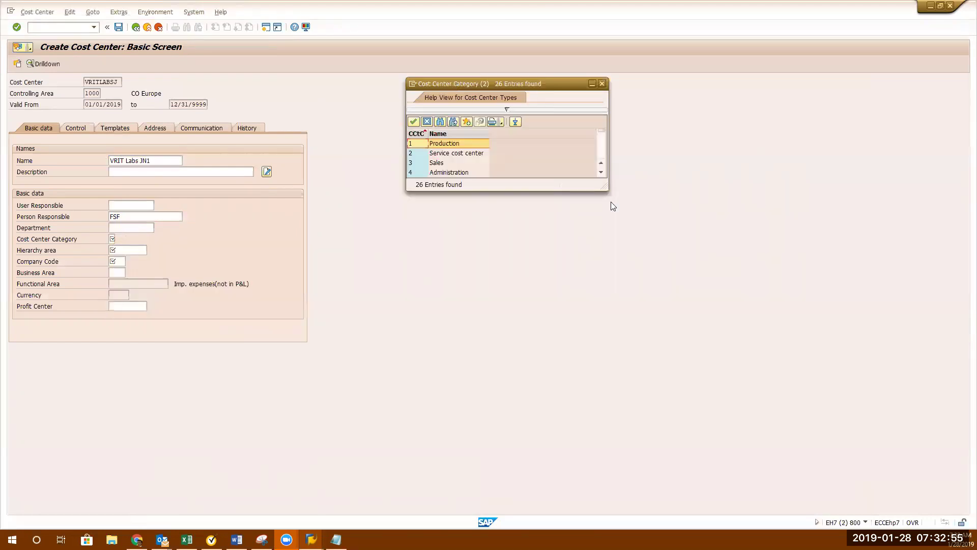
left_click_drag(607, 191, 580, 391)
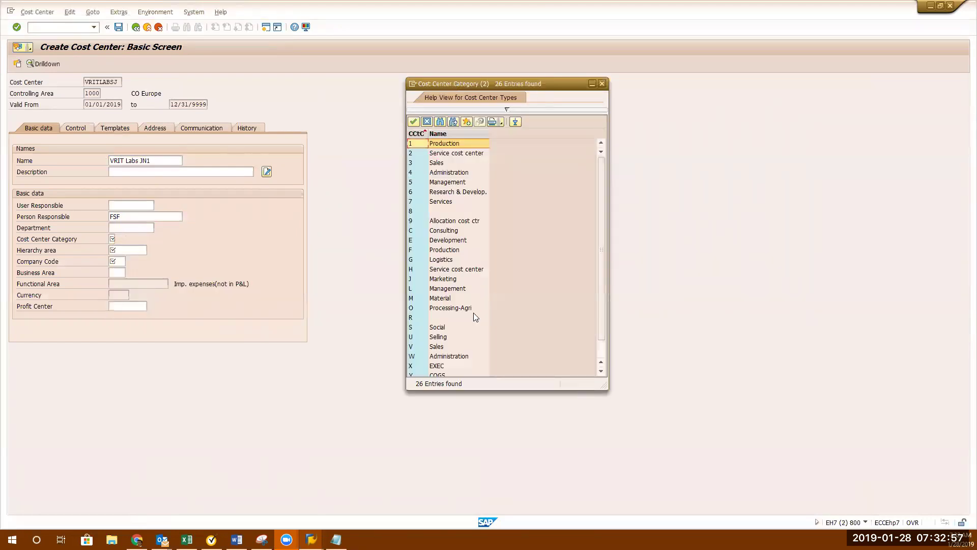
left_click(439, 176)
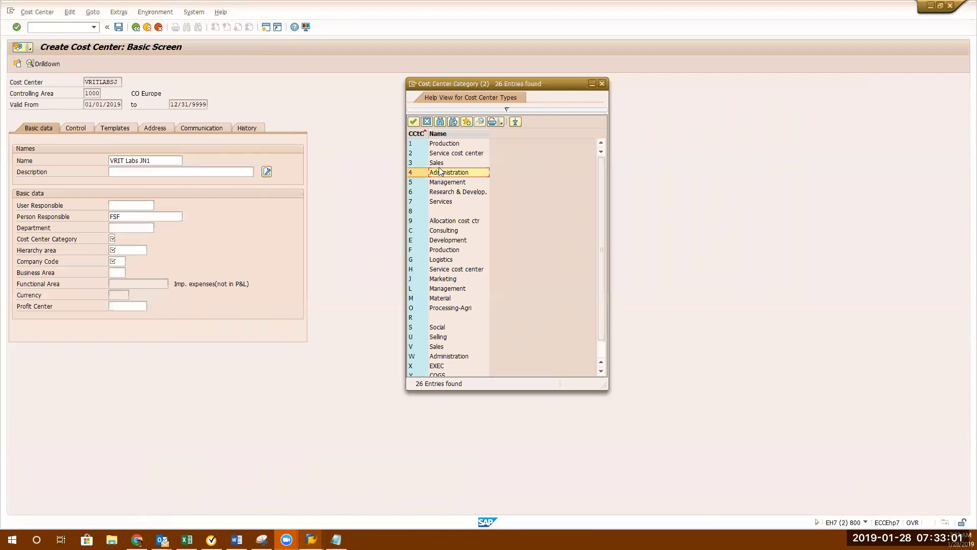
left_click(443, 144)
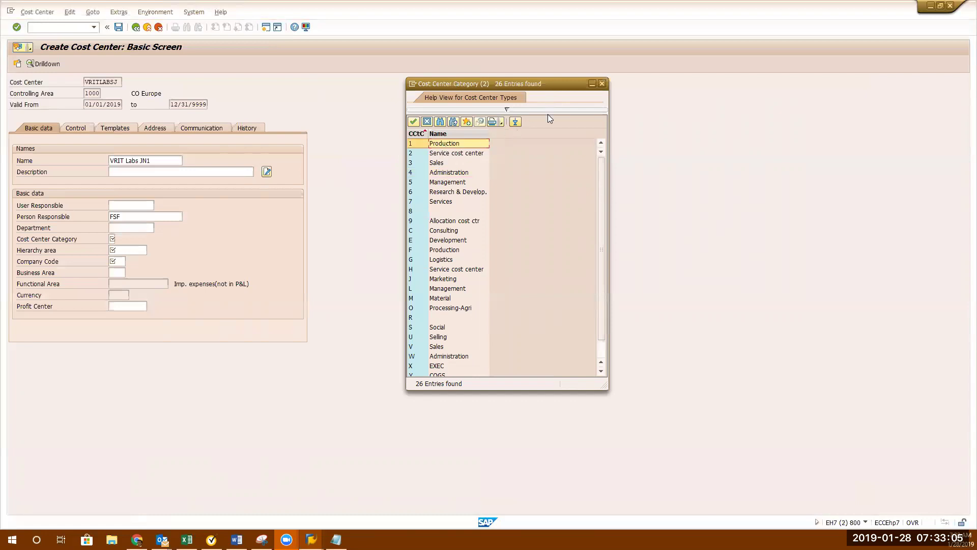
left_click(603, 84)
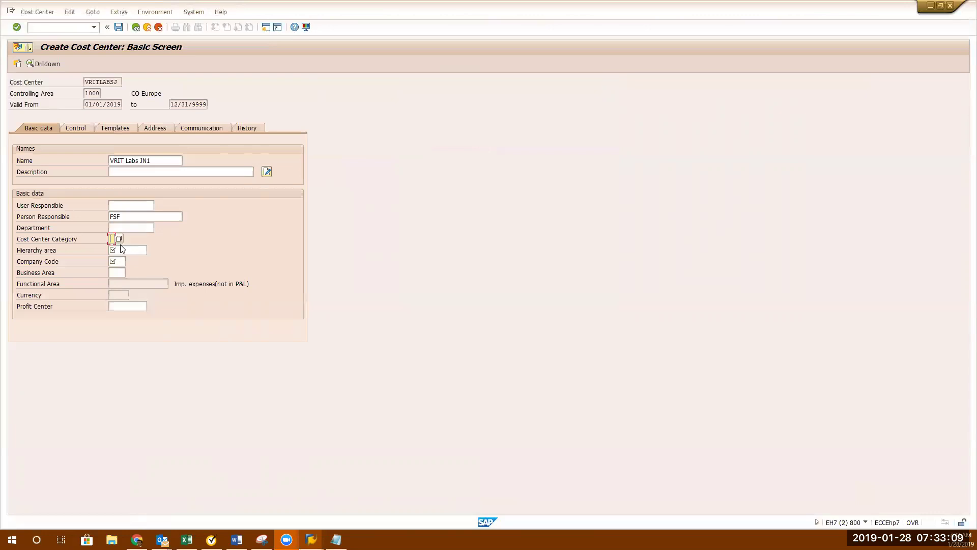
- Set the cost center category to C (Consulting) from the list of possible values
left_click(119, 239)
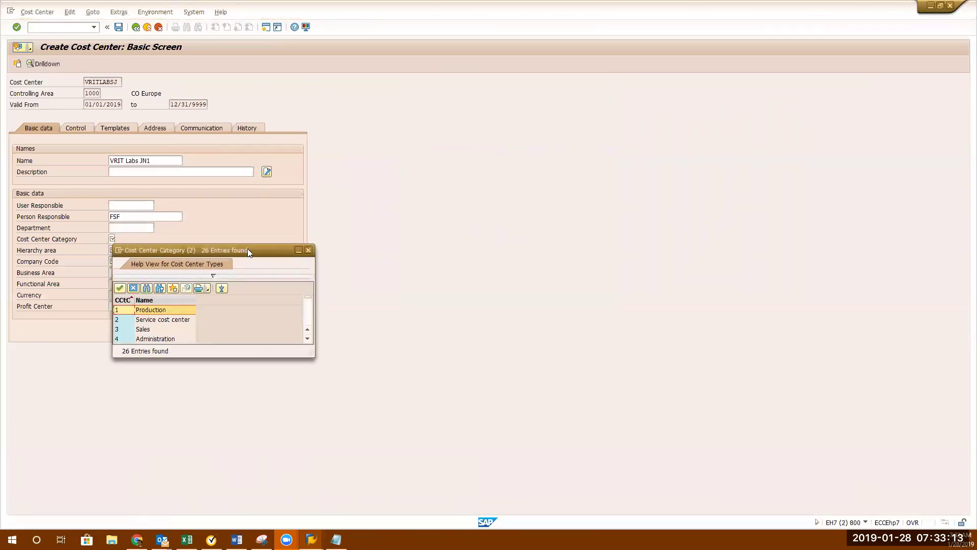
left_click_drag(248, 250, 394, 75)
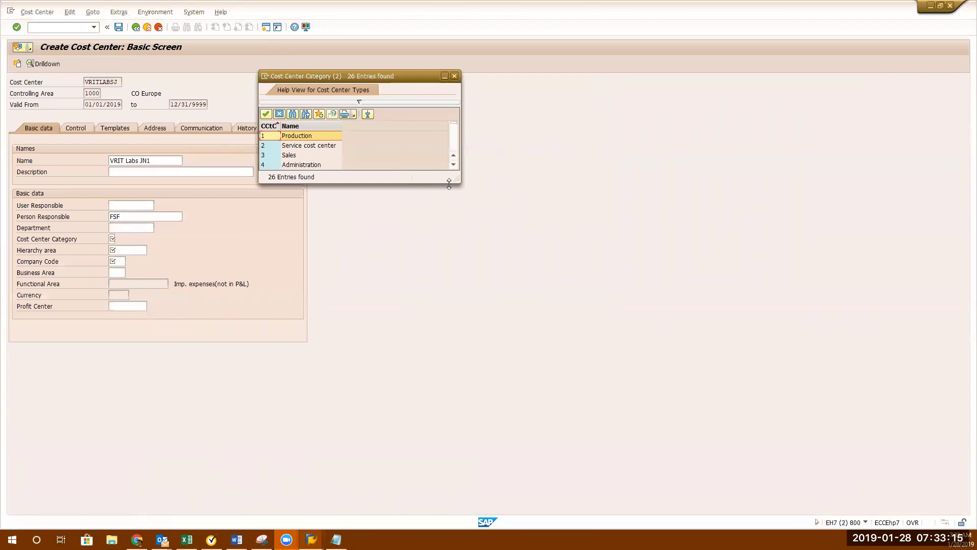
left_click_drag(449, 184, 449, 484)
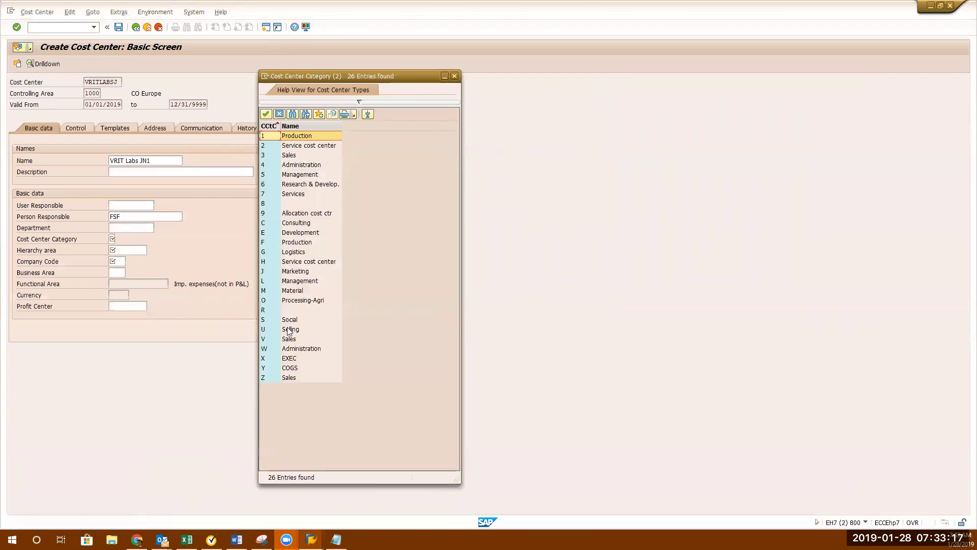
left_click(288, 329)
double_click(309, 223)
- Check the Notepad note, then enter hierarchy area h1110 and company code 1000 for the cost center
left_click(127, 251)
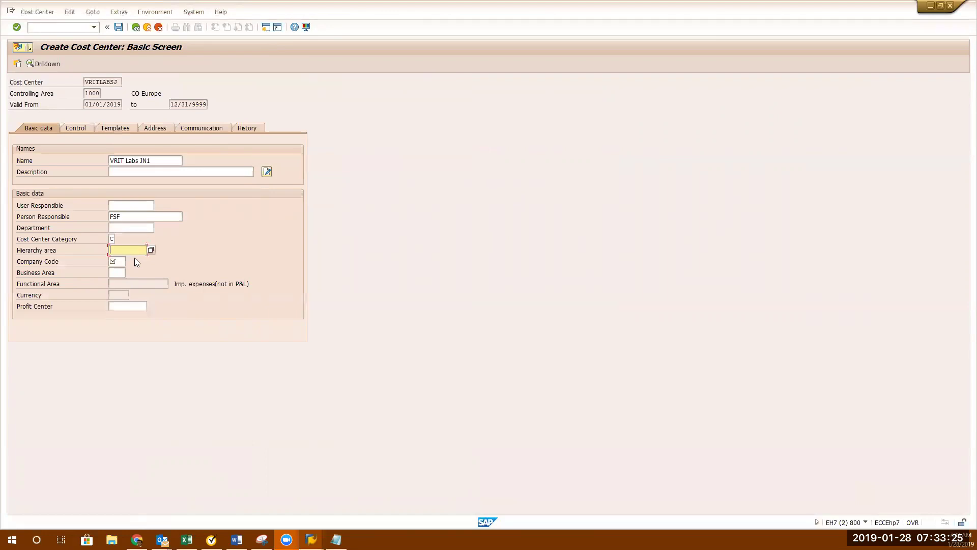
left_click(118, 262)
left_click(120, 252)
key("alt+Tab")
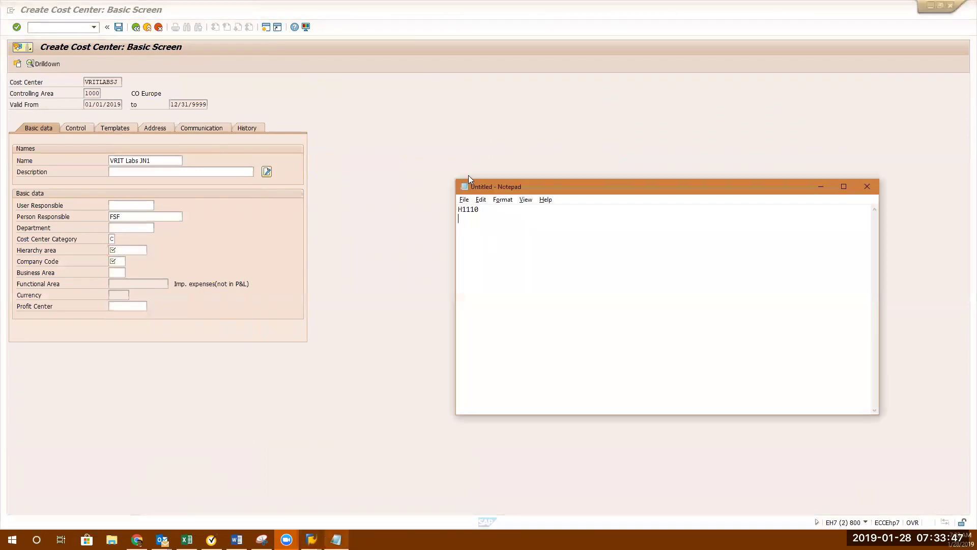
left_click(148, 246)
type("h1110")
left_click(121, 262)
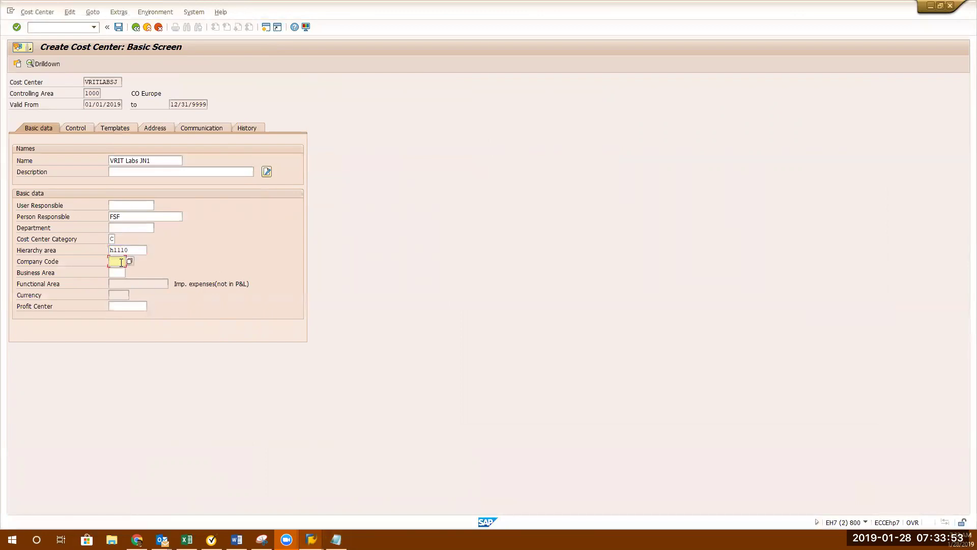
type("1000")
left_click(124, 306)
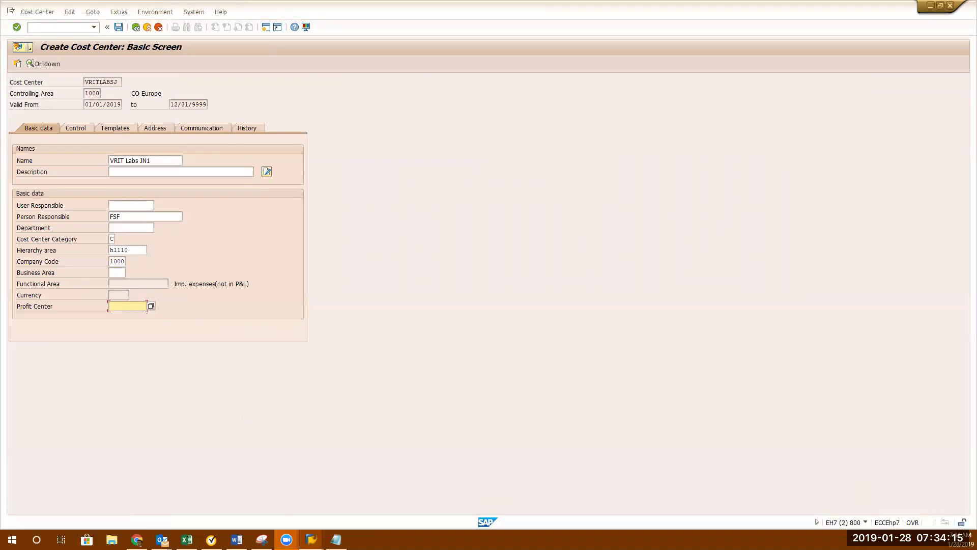
- Switch to the Display Standard Hierarchy session and look up its transaction code in the system details
left_click(311, 540)
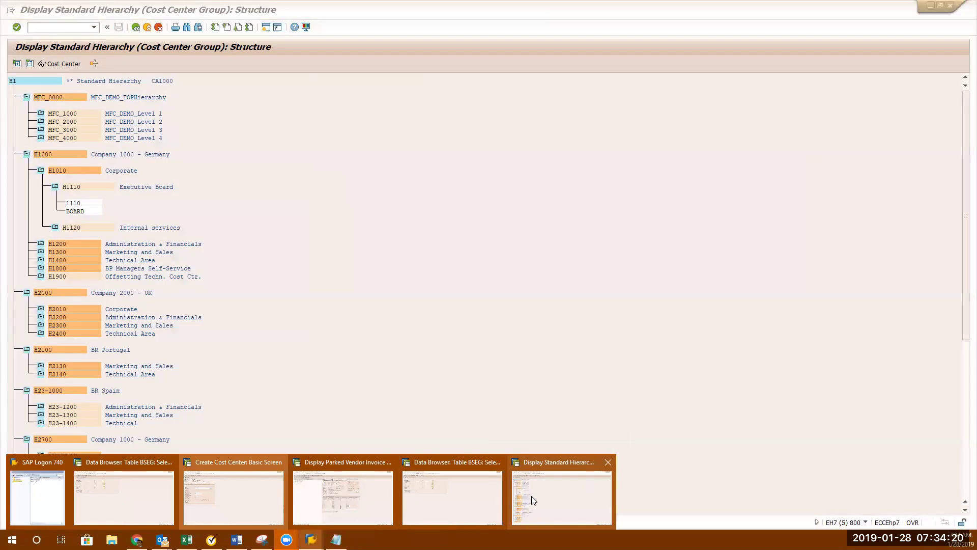
left_click(531, 496)
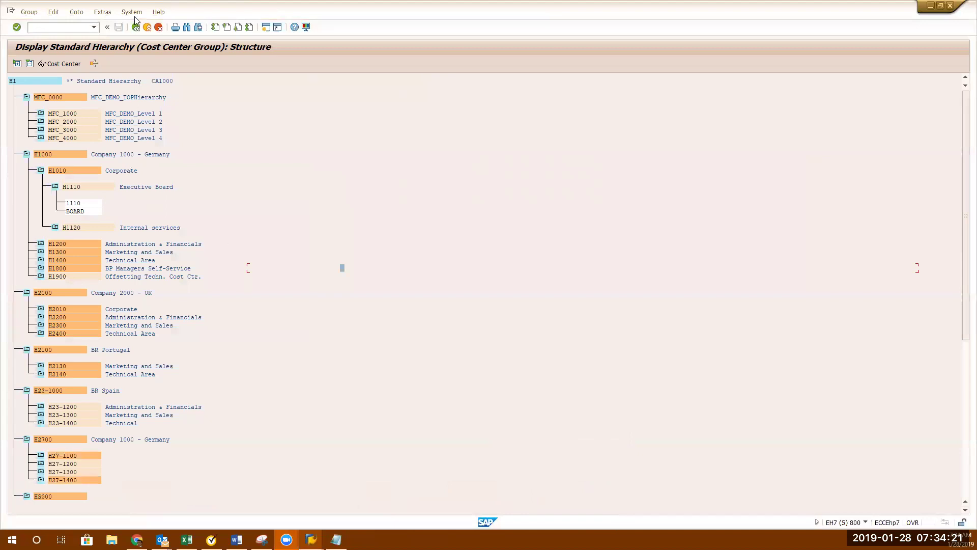
left_click(865, 522)
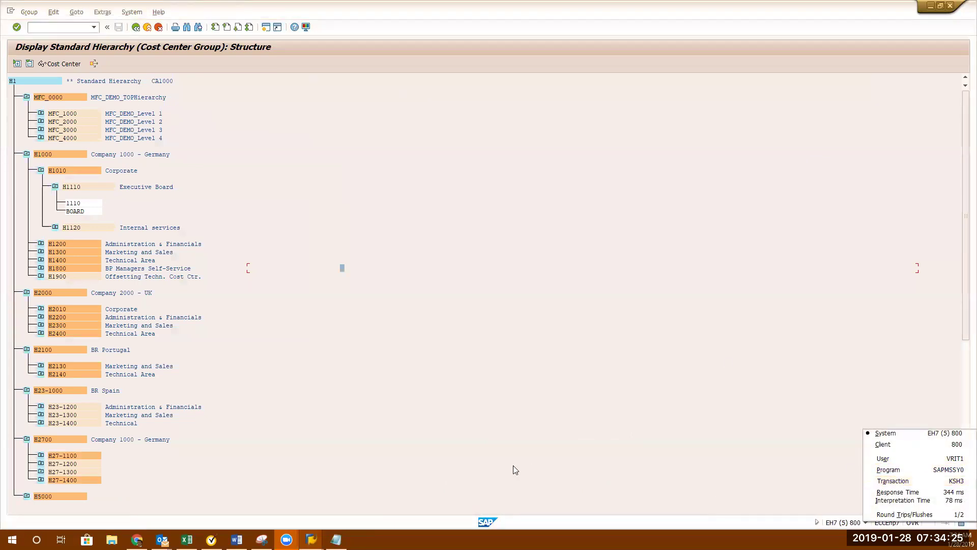
left_click(342, 455)
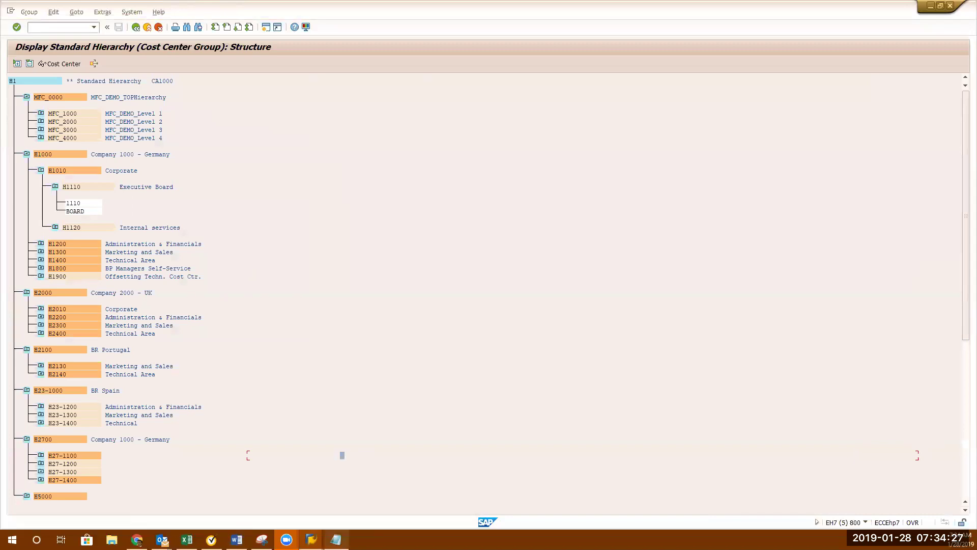
- Add the line "KSH3- Cost center hierarchy" to the Notepad notes
left_click(336, 539)
type("KS")
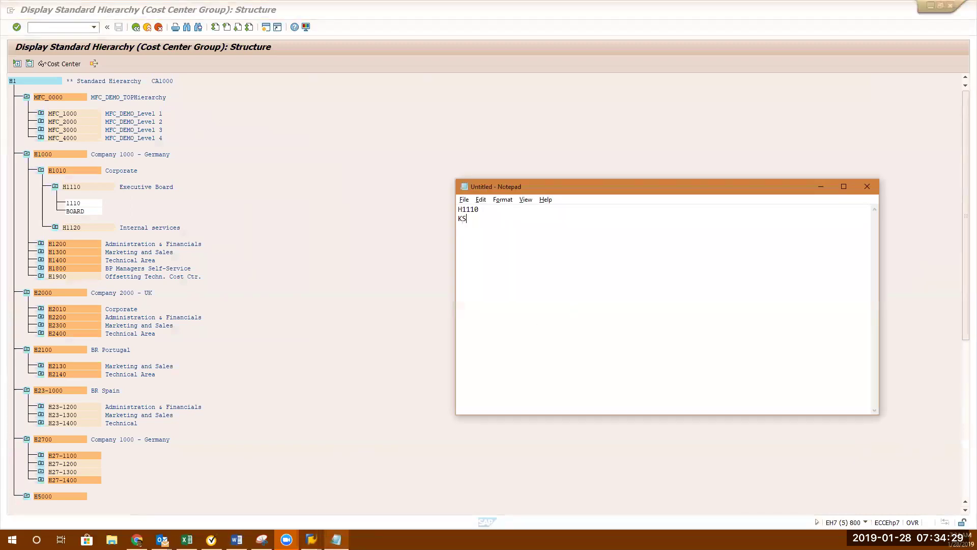
type("HE")
key("BackSpace")
type("3- V")
key("BackSpace")
type("Cost center hierarchy")
- Return to the cost center standard hierarchy session and leave it for the SAP Easy Access menu
key("alt+Tab")
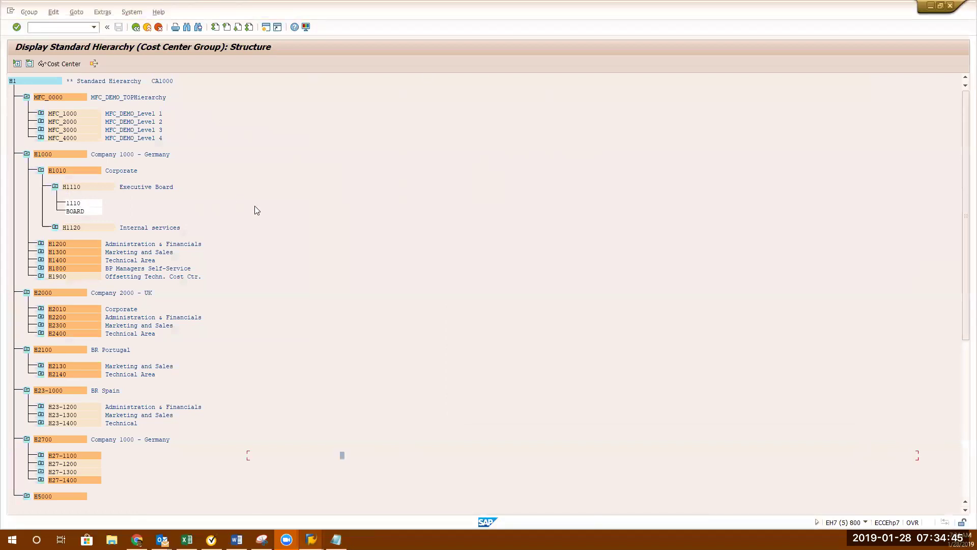
key("alt+Tab")
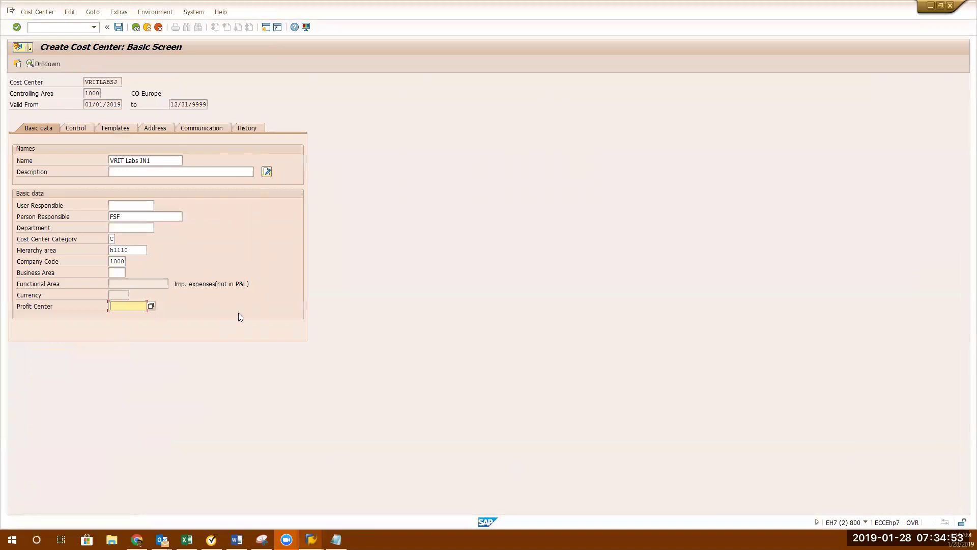
key("alt+Tab")
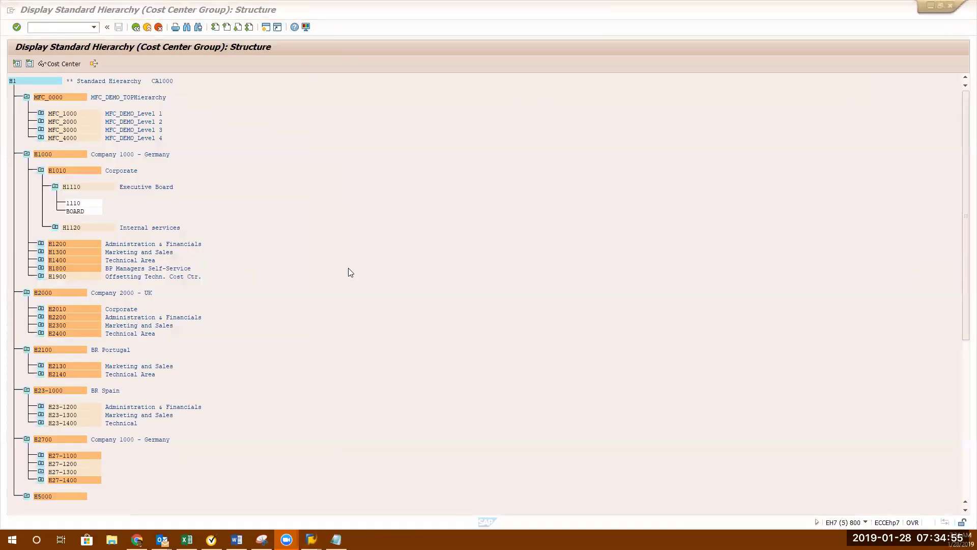
key("alt+Tab")
key("alt+Tab")
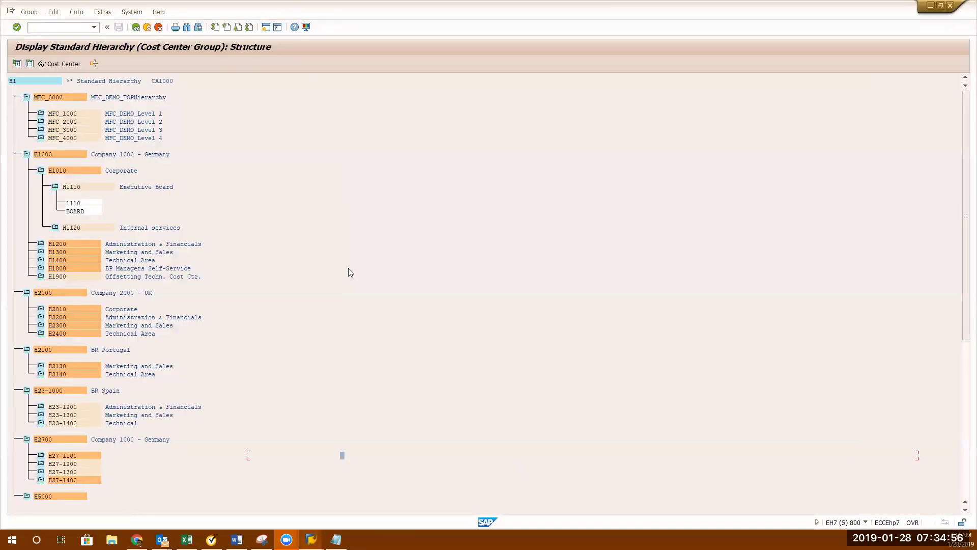
left_click(136, 28)
left_click(136, 28)
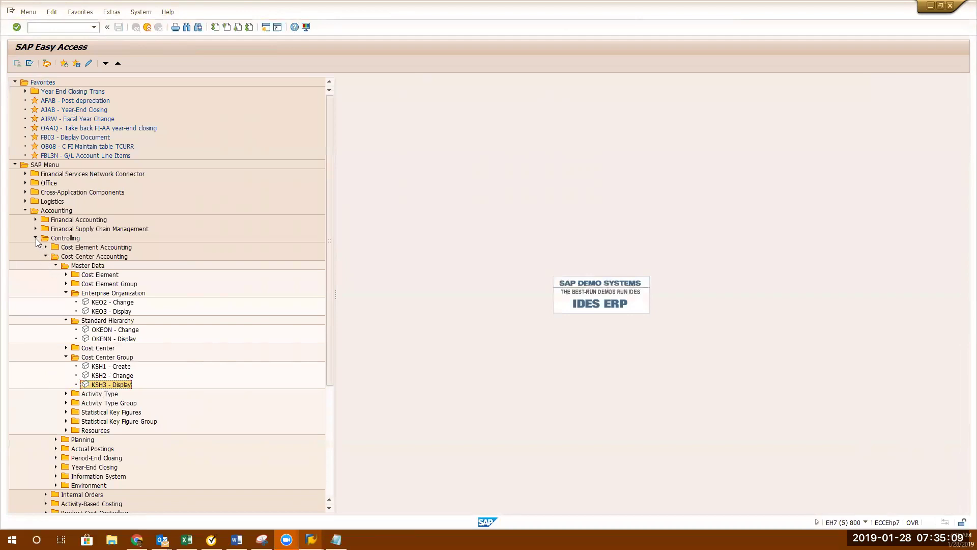
- Collapse Cost Center Accounting and open KCH3 - Display from the Profit Center Group folder of the Profit Center Accounting master data
left_click(45, 256)
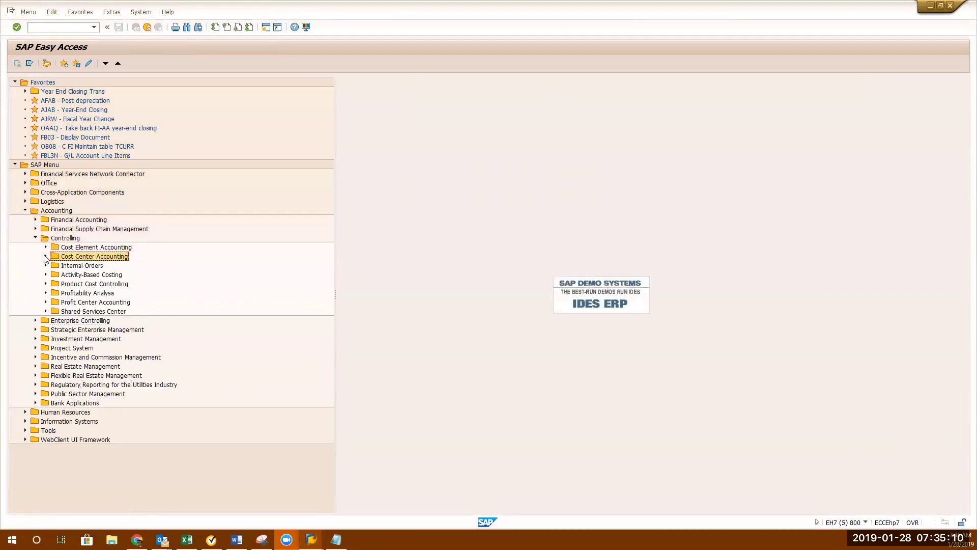
left_click(46, 302)
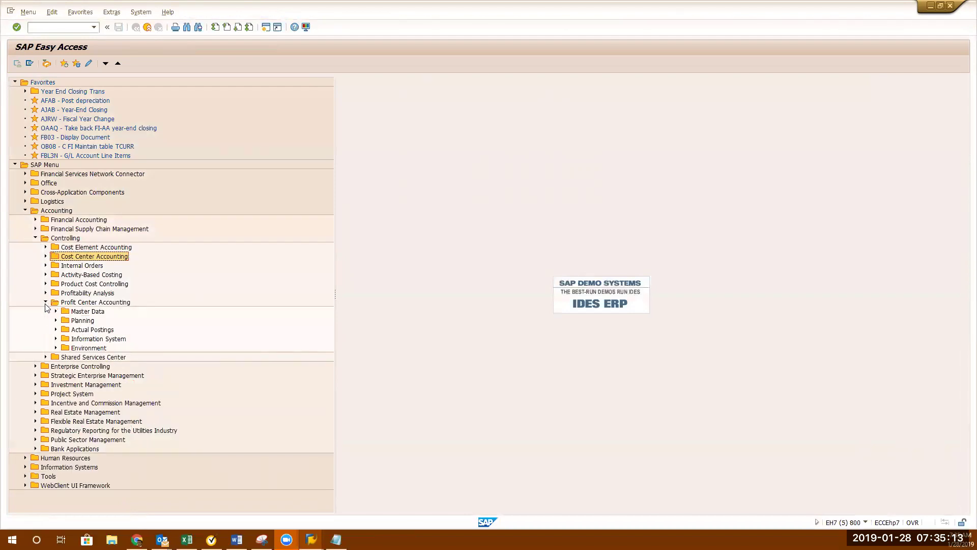
left_click(56, 311)
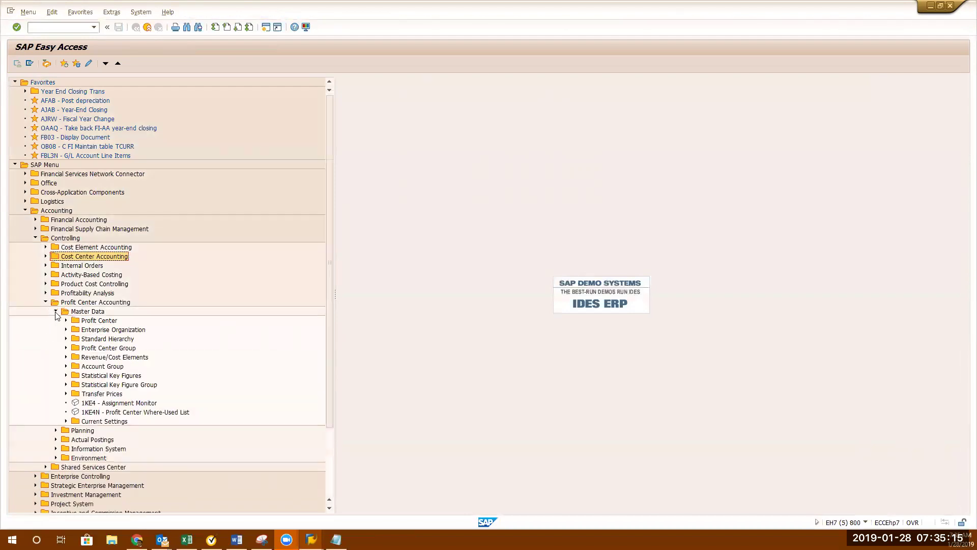
left_click(65, 339)
left_click(66, 375)
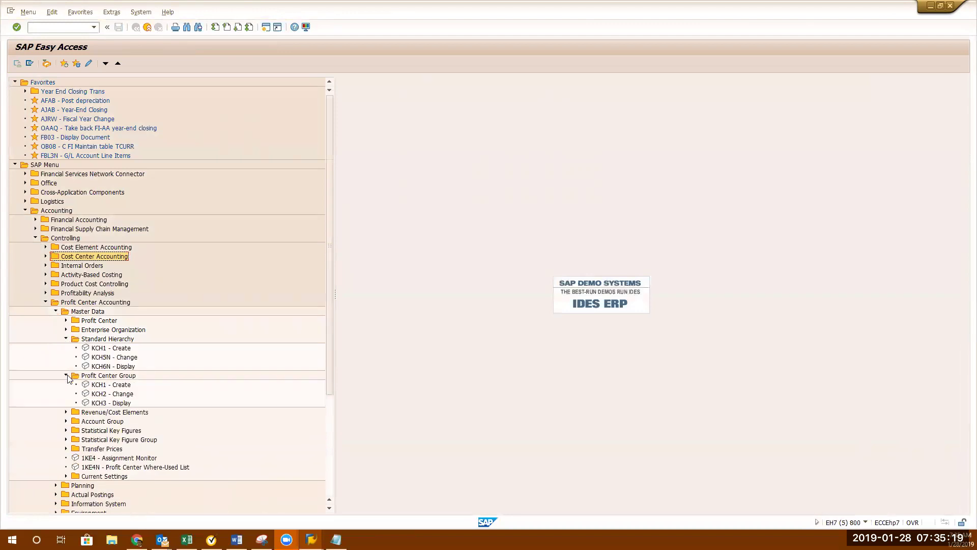
double_click(98, 403)
- Note "KCH3 - Profit Center Hierarchy" in Notepad and display the structure of profit center group H1
key("alt+Tab")
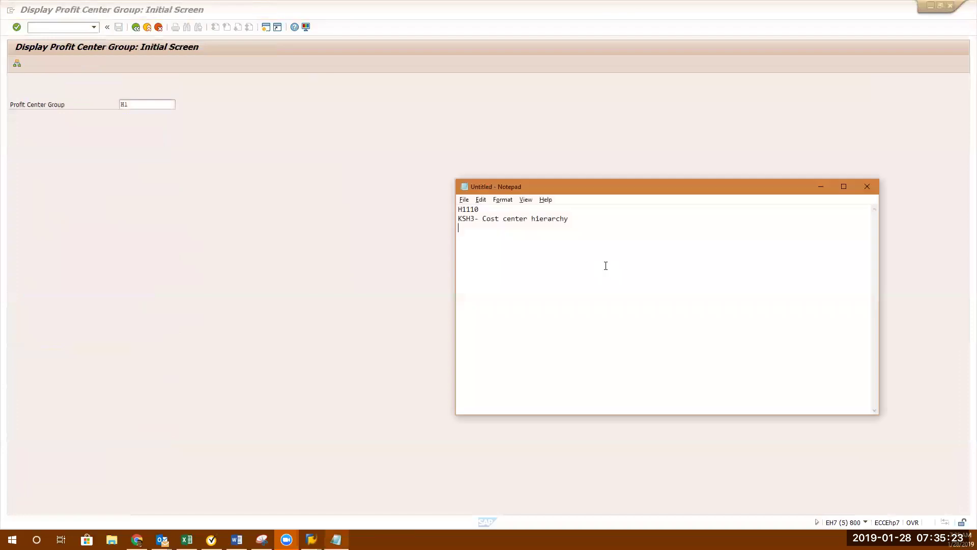
type("KCH3 - Profit Center Hierarchy")
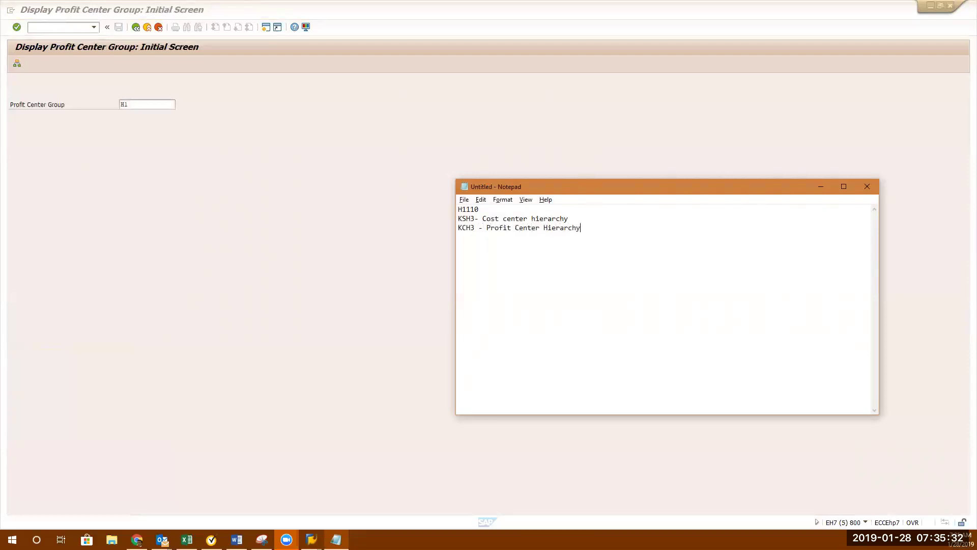
key("Return")
left_click(143, 100)
key("Return")
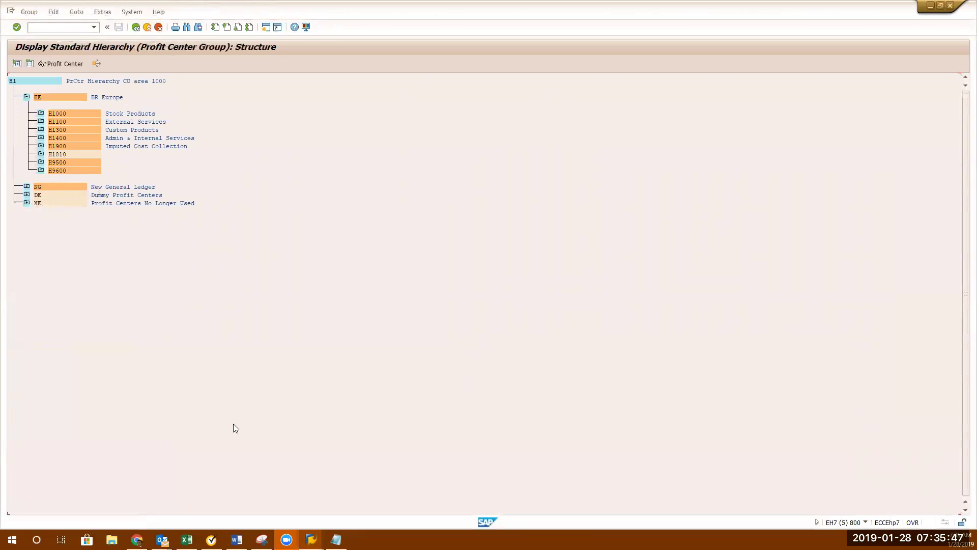
- Add the line "Dummy Profit Center" to the Notepad notes, below some blank lines
left_click(336, 539)
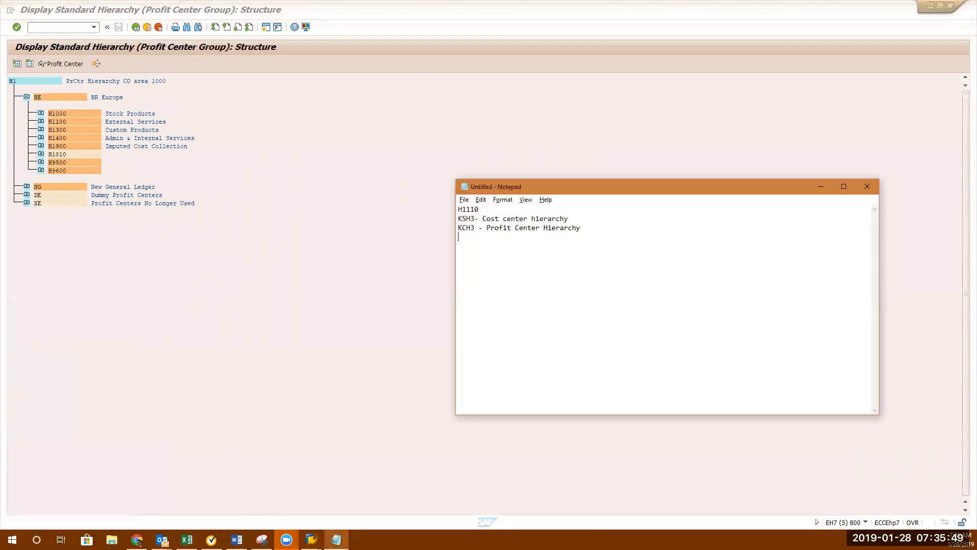
key("Return")
type("Dummy Profit ")
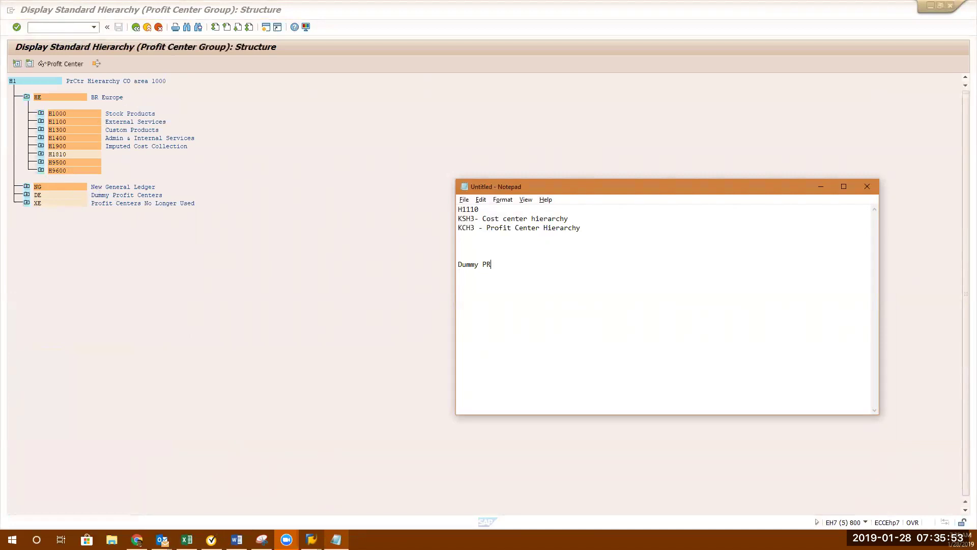
type("Center")
- Return to the profit center hierarchy, expand H1910 under H1900 and H1420 under H1400, and select profit center 1402
left_click(214, 298)
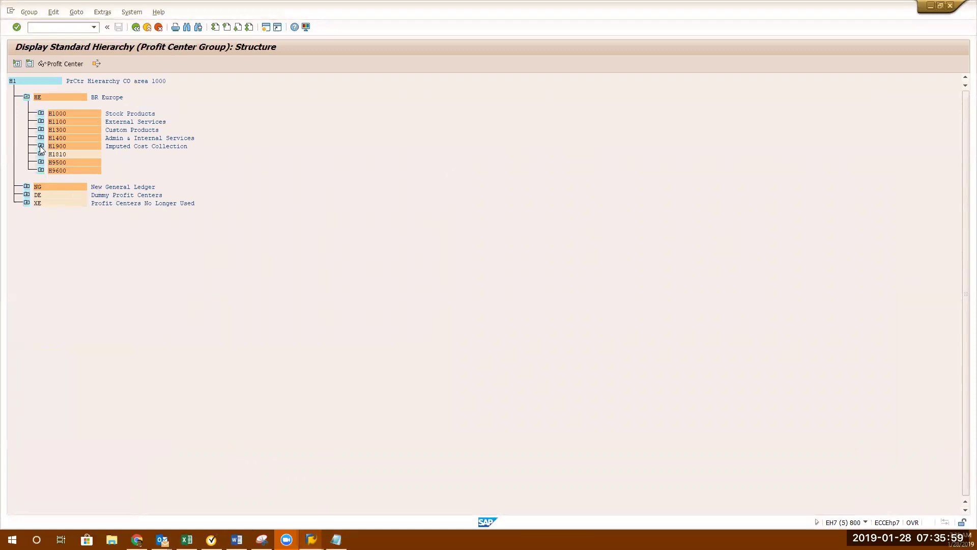
left_click(41, 146)
left_click(55, 162)
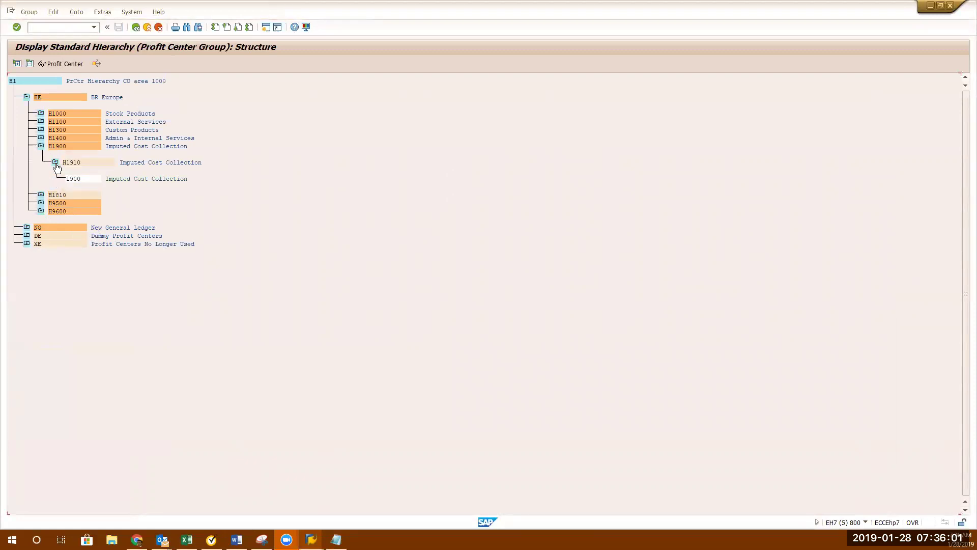
left_click(40, 138)
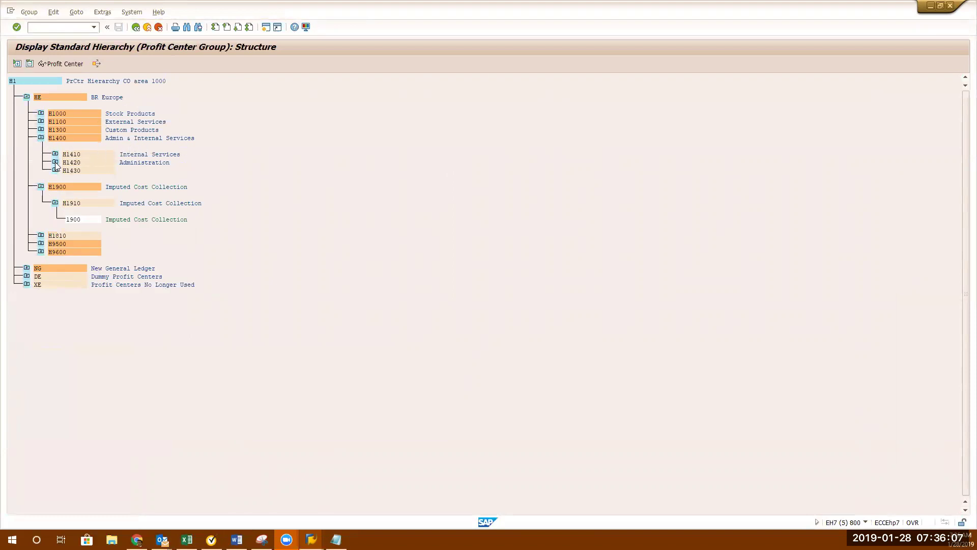
left_click(55, 162)
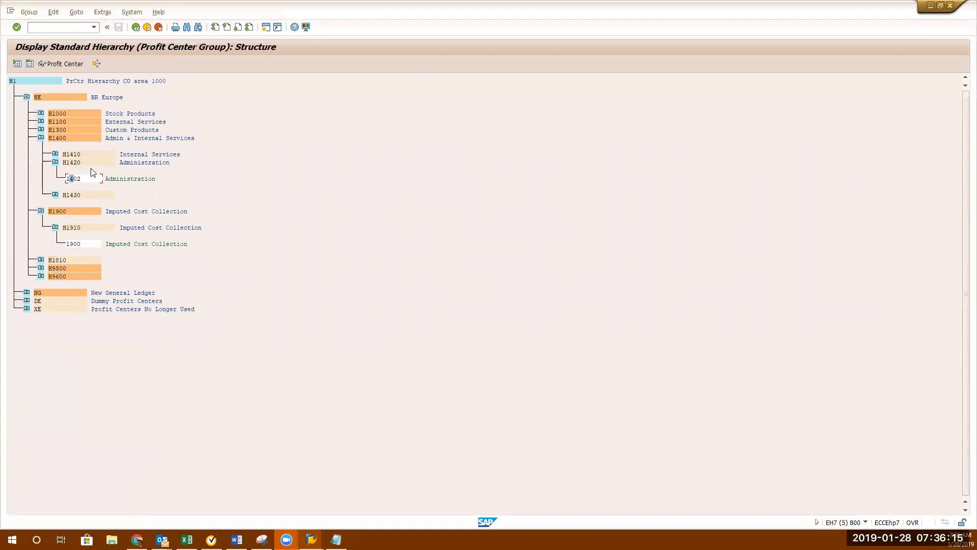
left_click(83, 179)
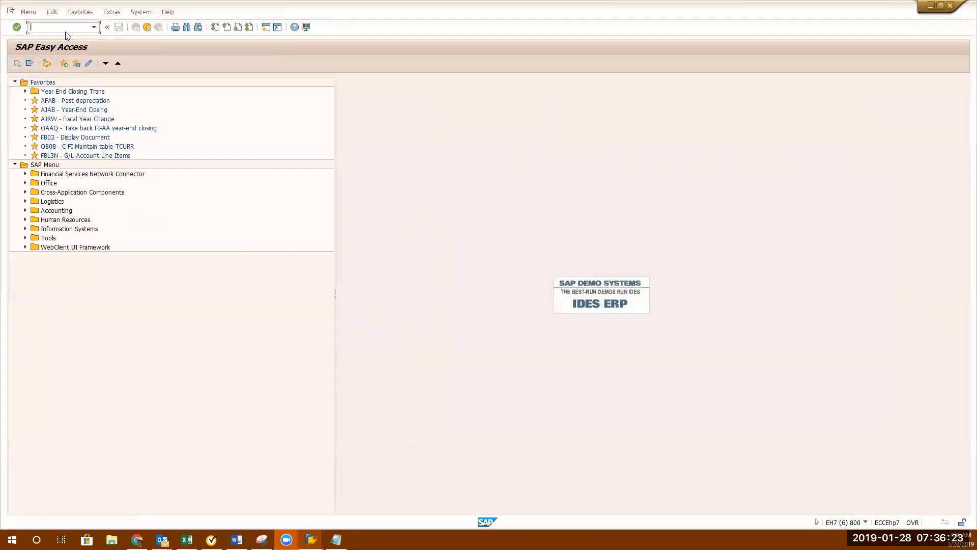
- Open the Create Profit Center transaction KE51 from the SAP Easy Access session
type("ke51")
key("Return")
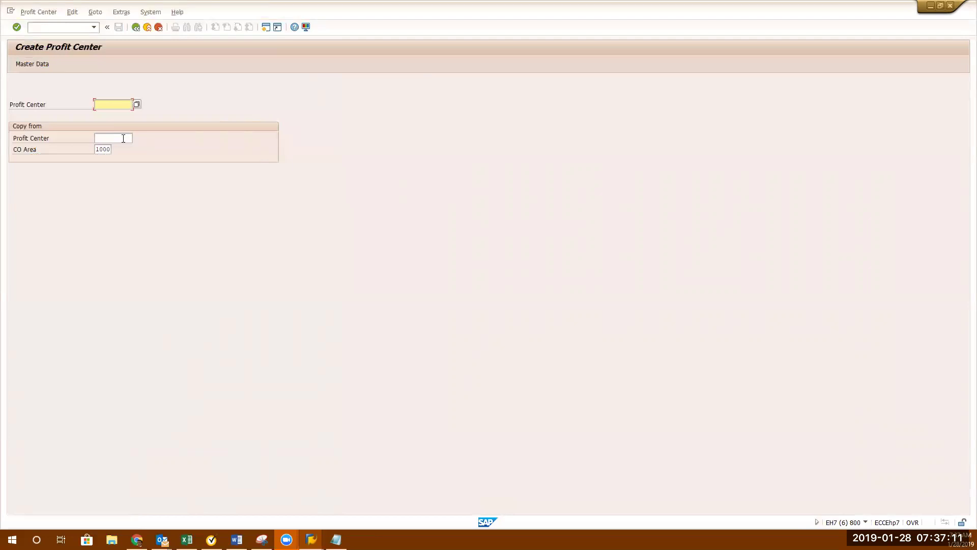
left_click(120, 141)
key("alt+Tab")
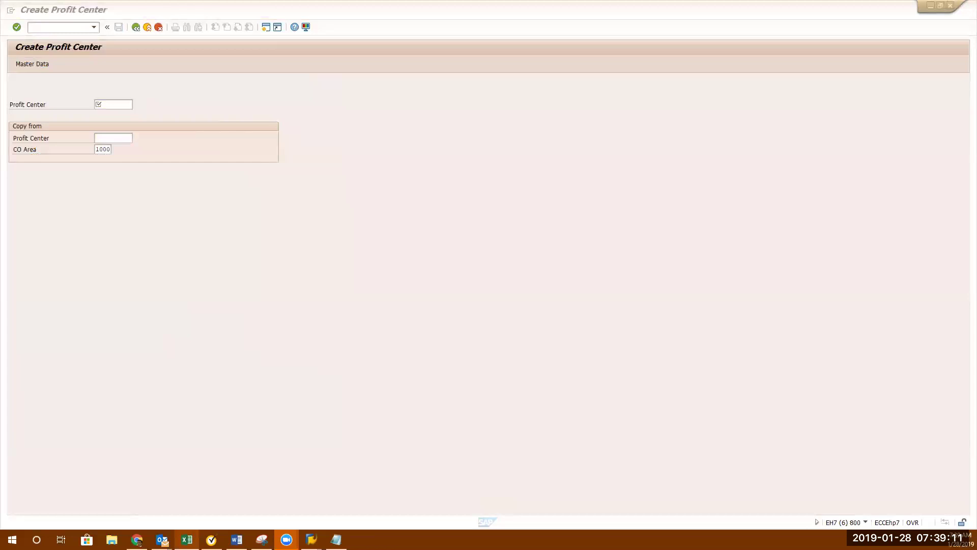
- Switch to Notepad and add the line "Gross Profit vs Net Profit" under the dummy profit centers note, followed by a blank line
key("alt+Tab")
key("alt+Tab")
key("alt+Tab")
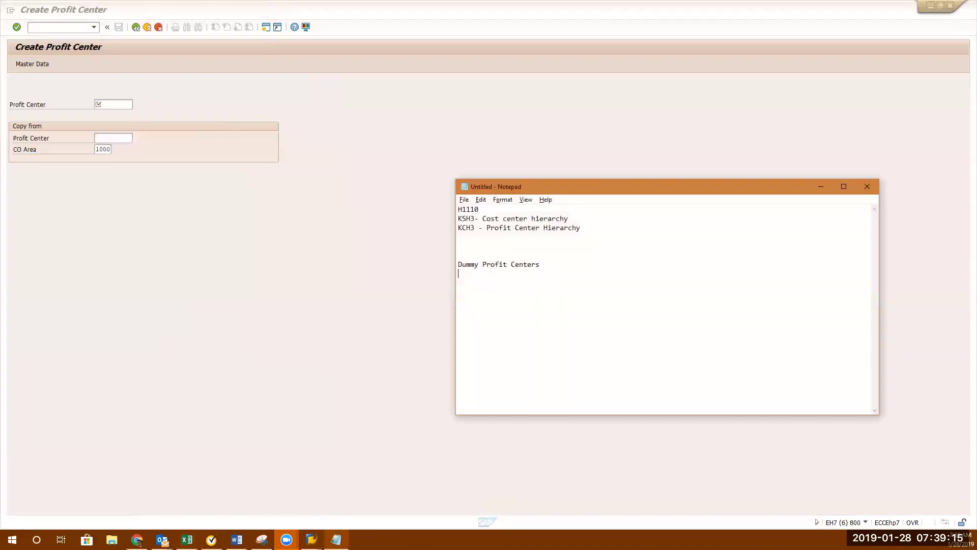
type("Gross Profit")
key("BackSpace")
key("BackSpace")
key("BackSpace")
type("ofit vs Net Profit")
key("Return")
key("Return")
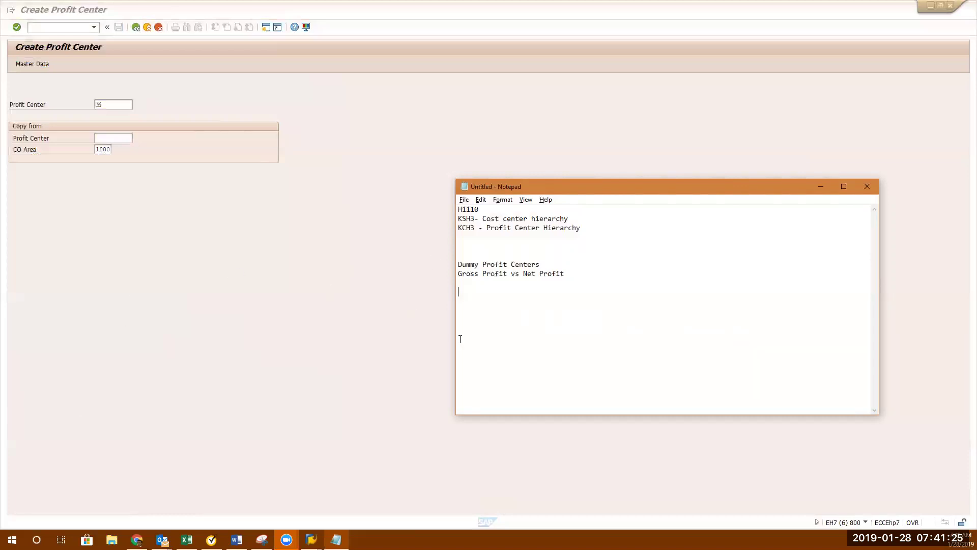
- Add the line "KE51 - Create profit Center" to the Notepad notes
type("KEF")
key("BackSpace")
type("51 - Cr")
key("BackSpace")
key("BackSpace")
key("BackSpace")
key("BackSpace")
type("- Create profit Cemnte")
key("BackSpace")
key("BackSpace")
key("BackSpace")
key("BackSpace")
type("nteR")
key("Return")
- Add the line "KS01 - Create Cost Center" below the KE51 note
type("KS01 - Create Cost Cemnmter")
key("BackSpace")
key("BackSpace")
key("BackSpace")
key("BackSpace")
key("BackSpace")
key("BackSpace")
type("nter")
key("Return")
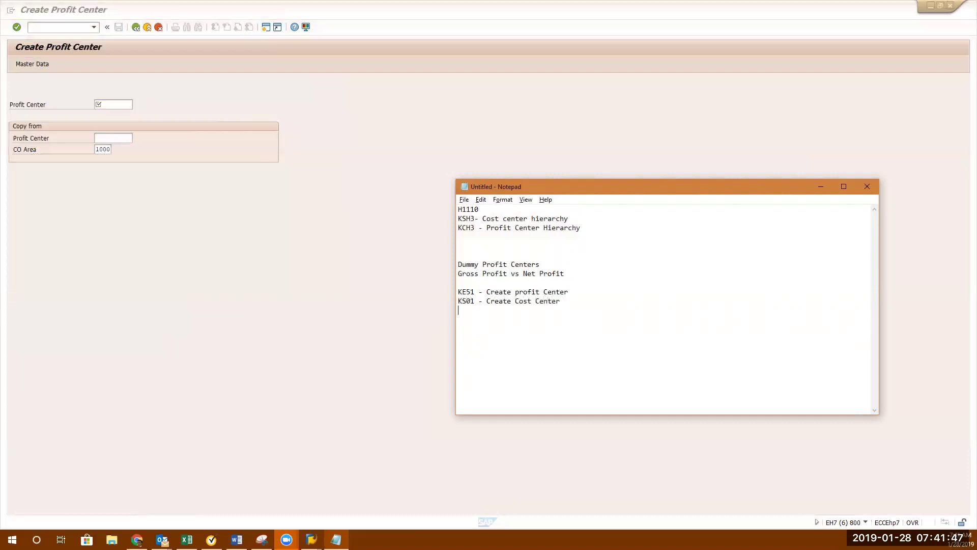
- Return to the Create Profit Center session in SAP, enter VRITJN as the profit center and proceed to its basic data
left_click(208, 134)
left_click(105, 103)
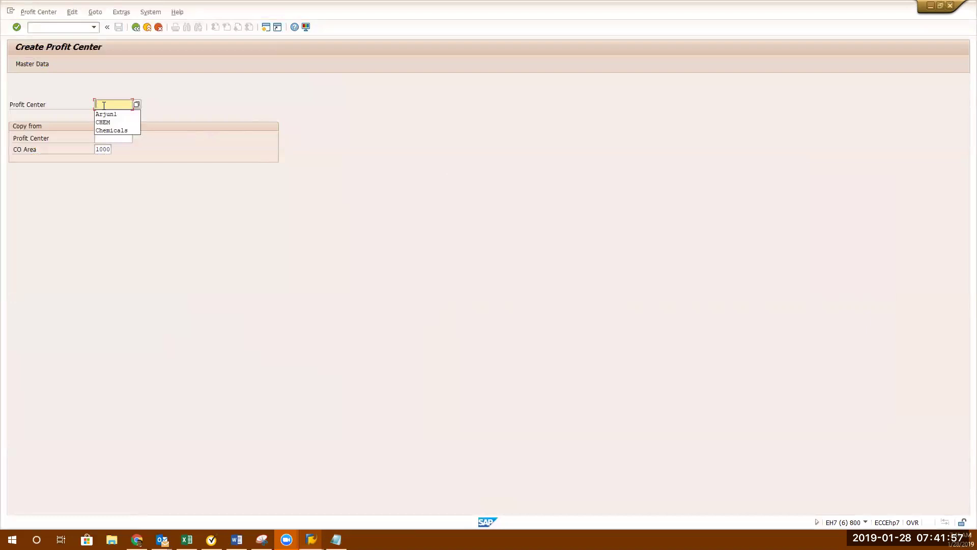
type("V")
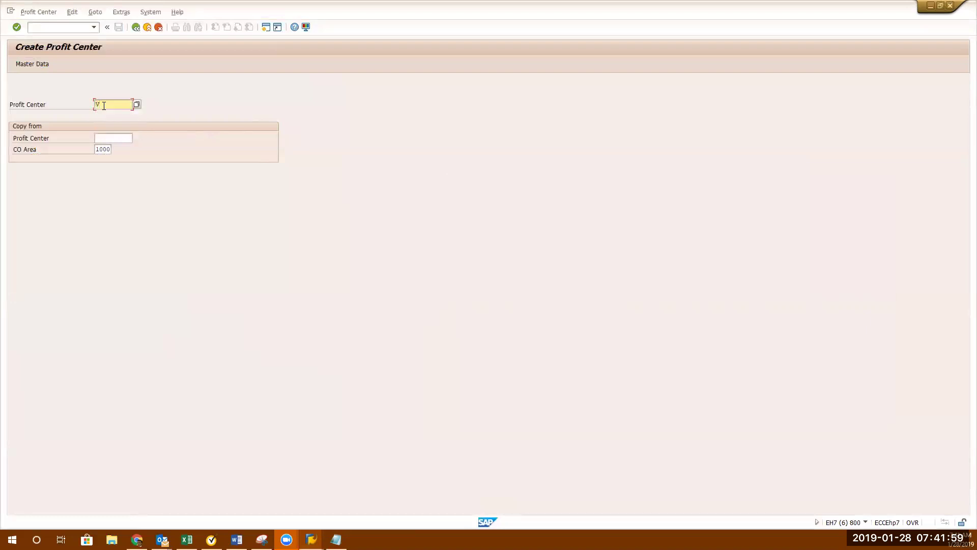
key("BackSpace")
type("JR")
key("BackSpace")
key("BackSpace")
type("VR100")
key("BackSpace")
key("BackSpace")
key("BackSpace")
type("ITJN")
key("Return")
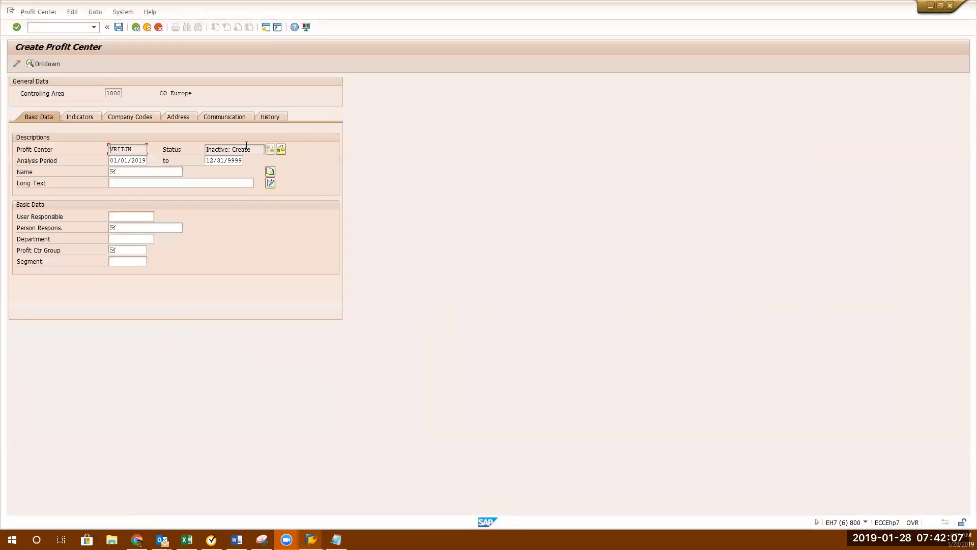
- Go to the new profit center's Name field, leave it empty and switch to the profit center standard hierarchy session
left_click(134, 171)
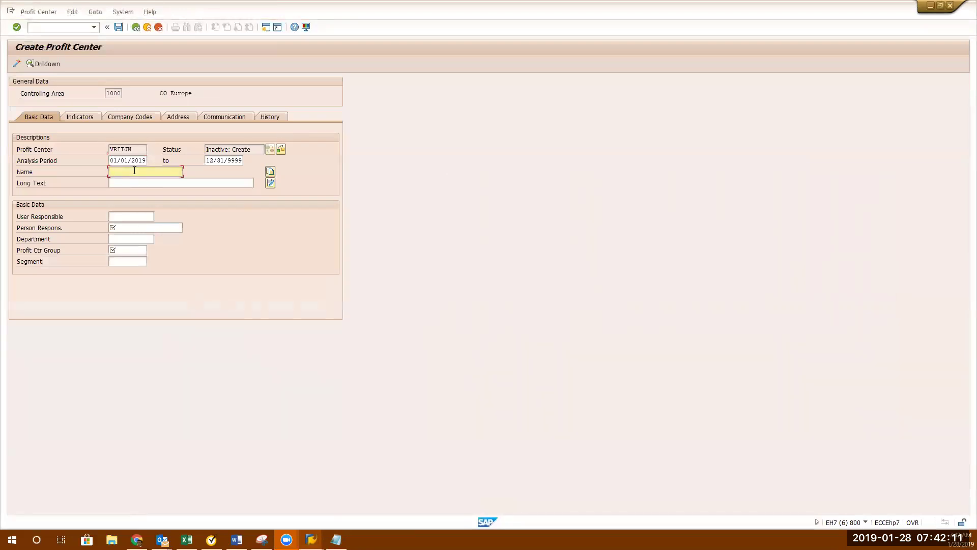
key("BackSpace")
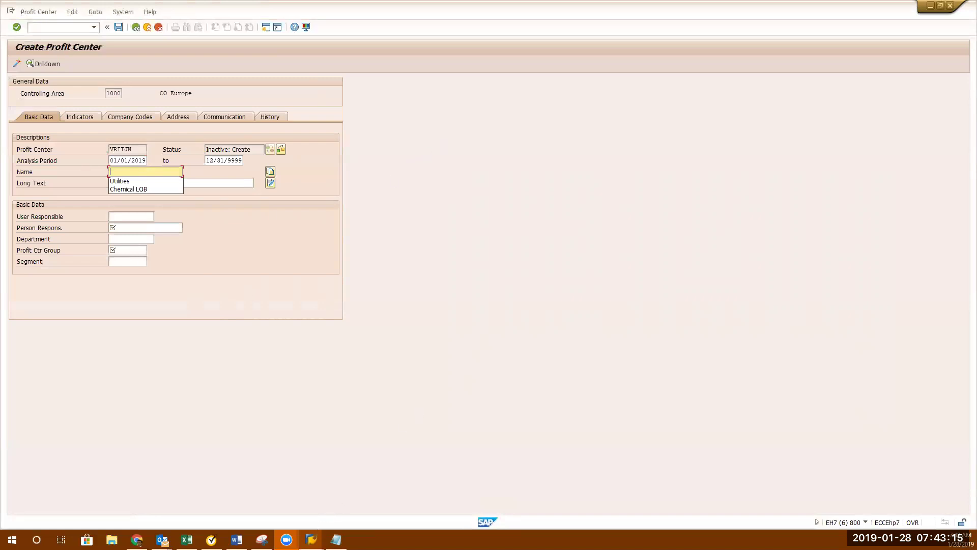
mouse_move(311, 540)
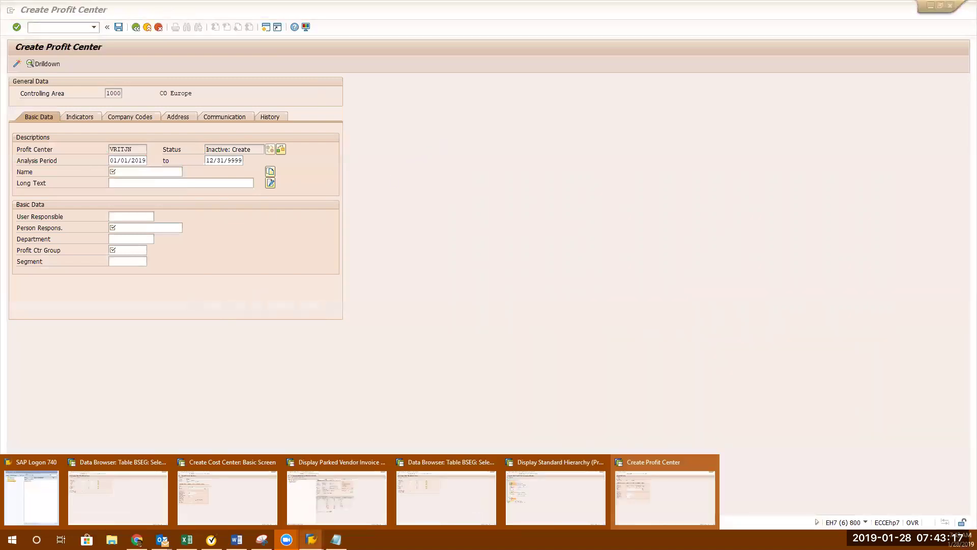
left_click(559, 487)
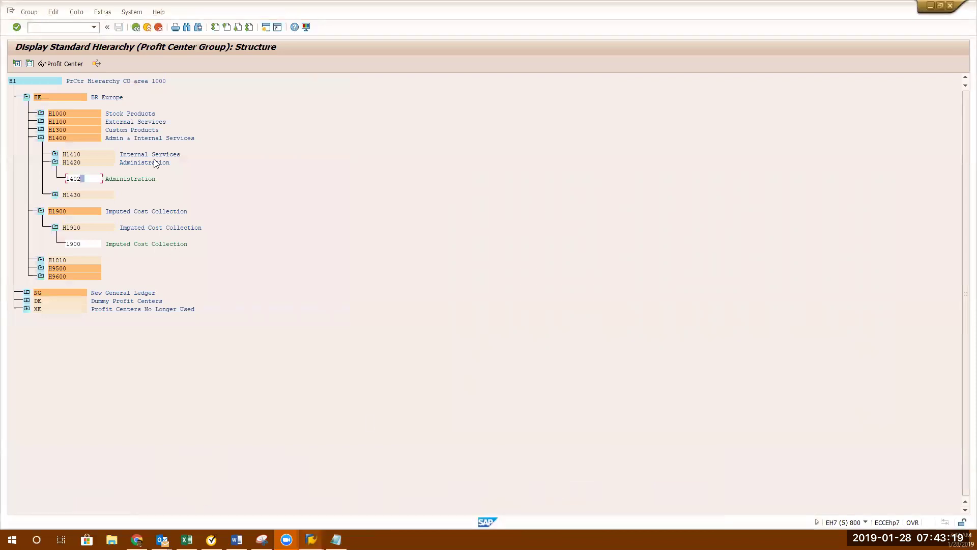
- Switch to Chrome and open the "Our Products - Hexion" page from the Google results for hexion chemicals
left_click(137, 540)
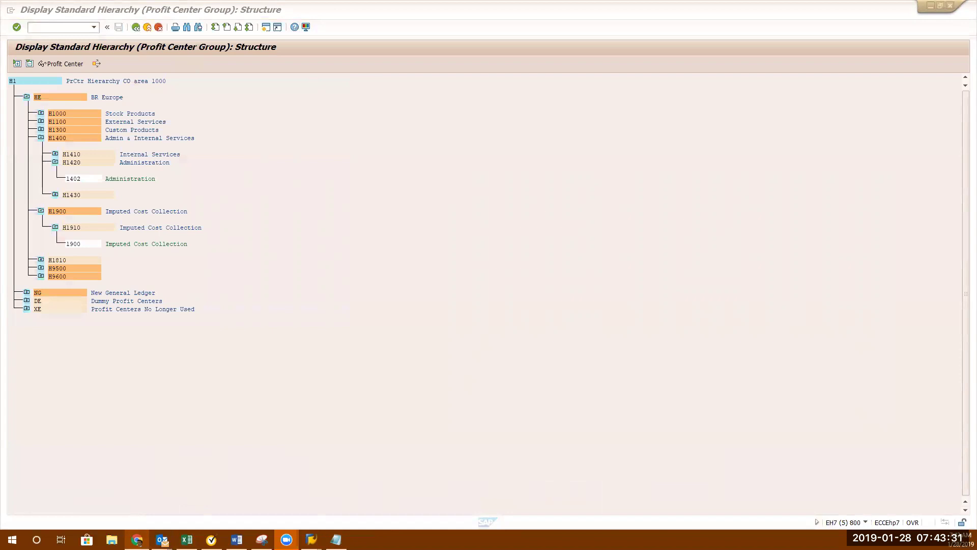
key("alt+Tab")
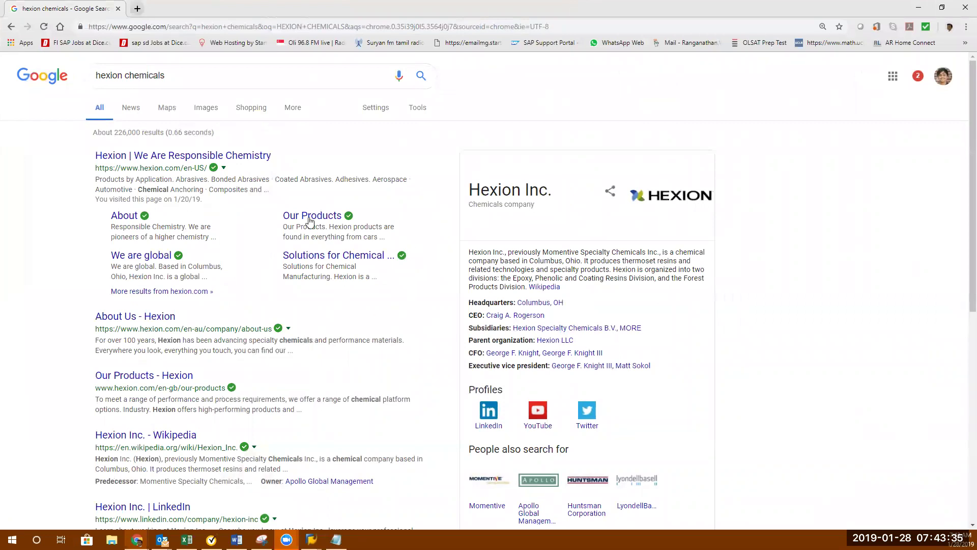
left_click(154, 164)
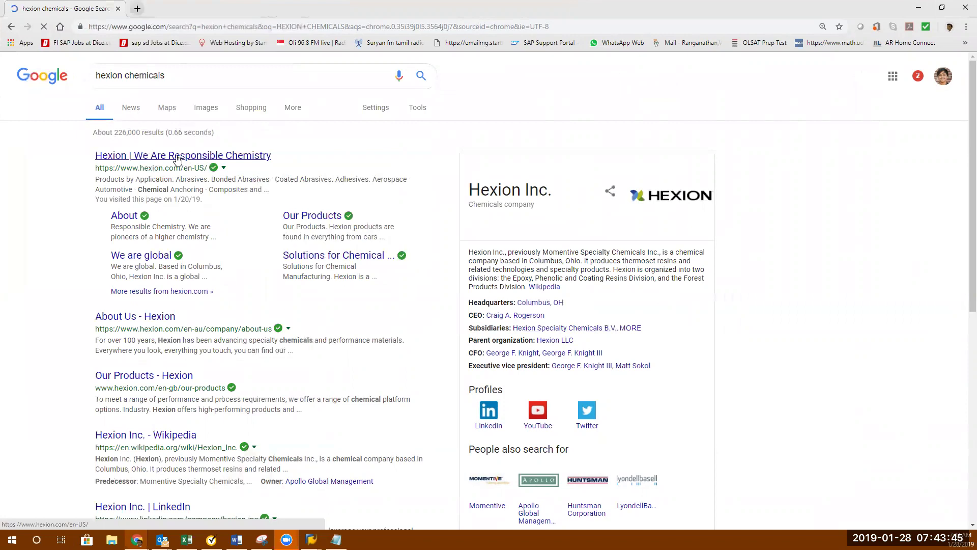
left_click(152, 162)
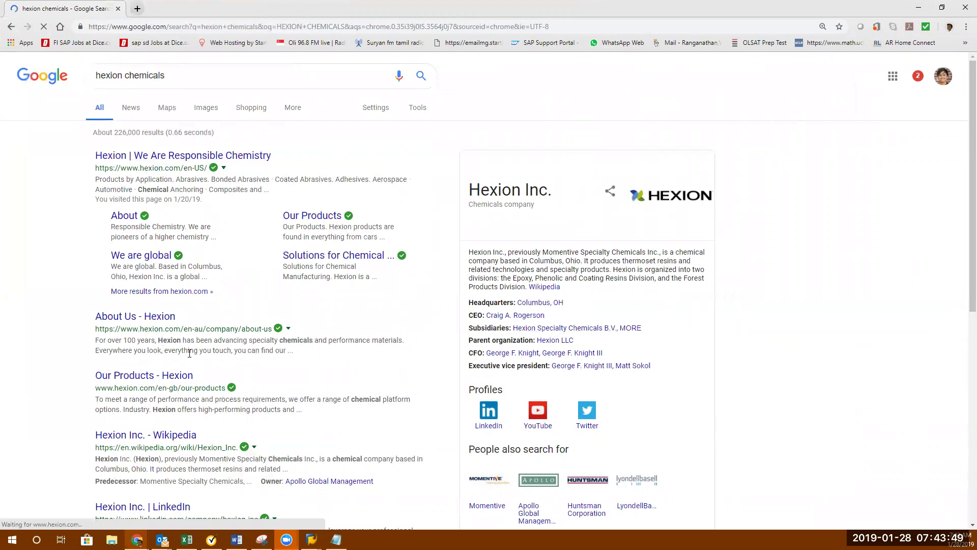
left_click(146, 381)
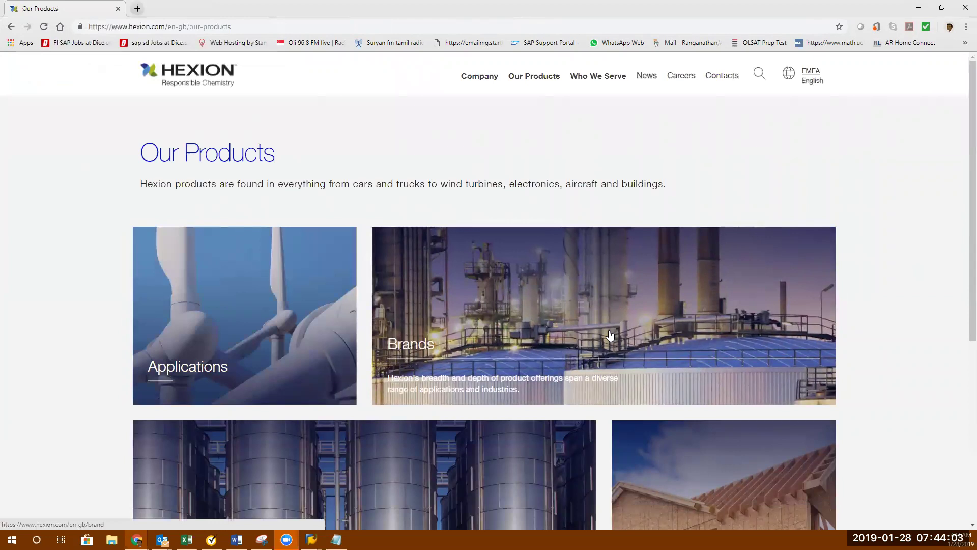
- Look over Hexion's product categories and open the Industry category
scroll(610, 335, "down", 3)
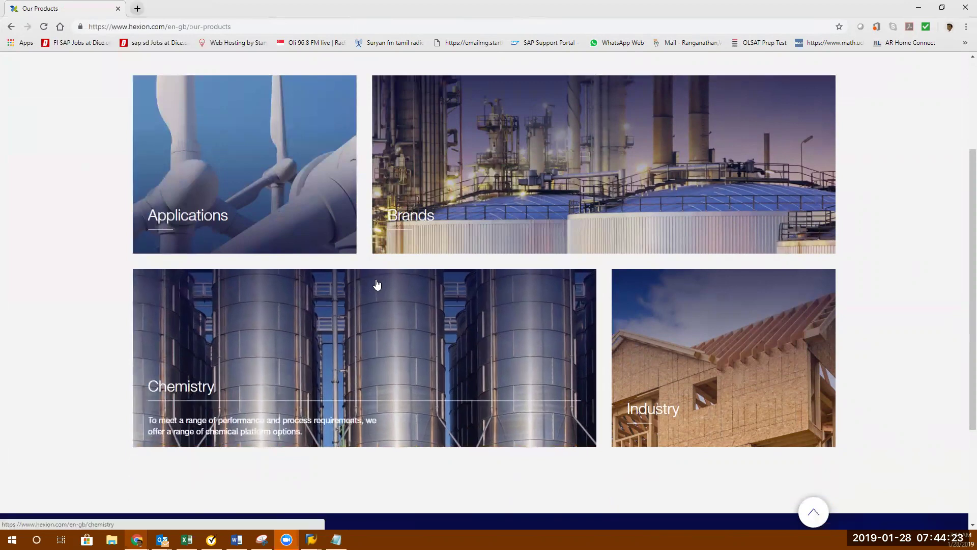
scroll(377, 284, "up", 3)
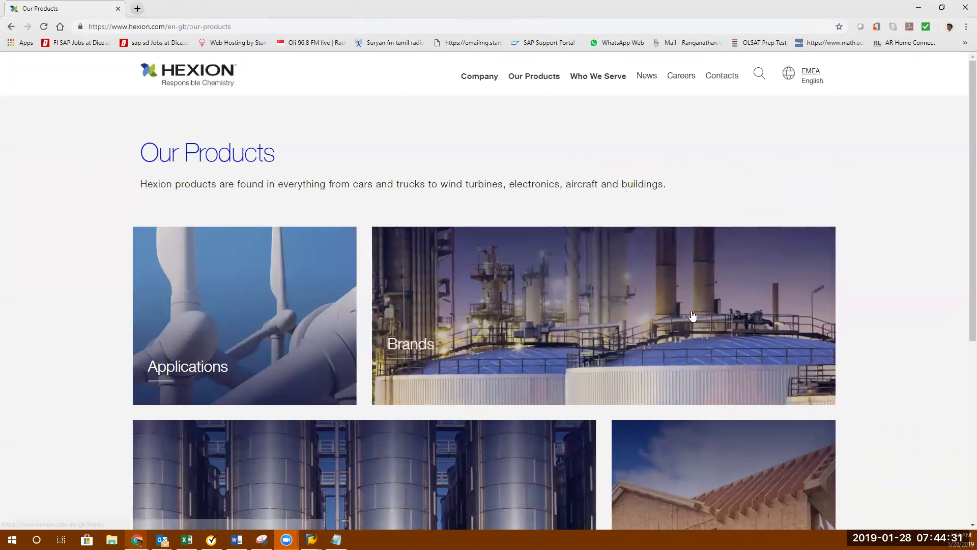
scroll(595, 309, "down", 1)
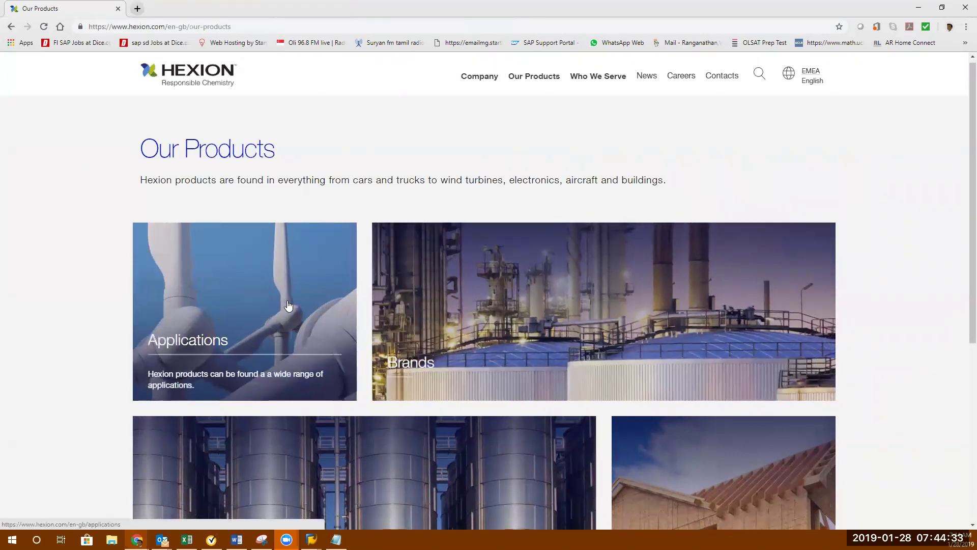
scroll(540, 322, "down", 5)
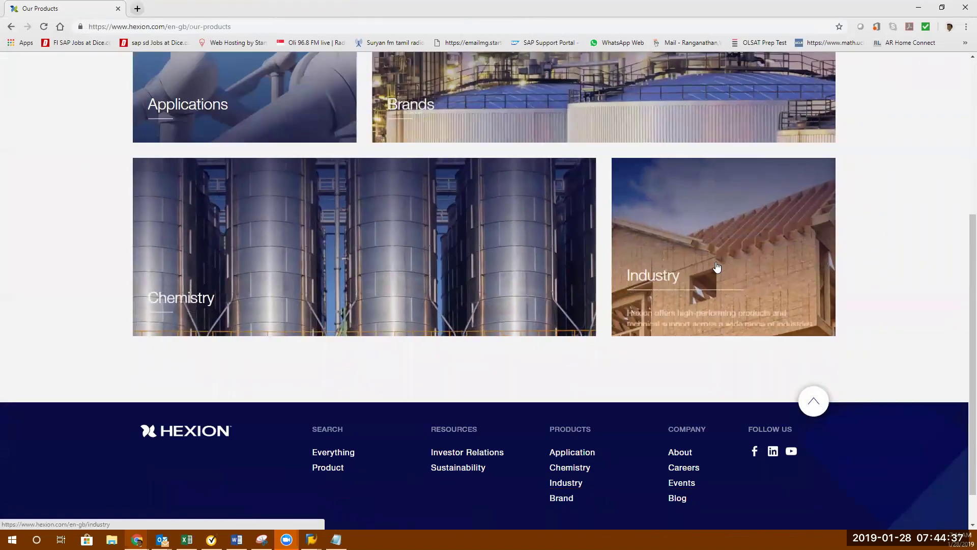
left_click(716, 267)
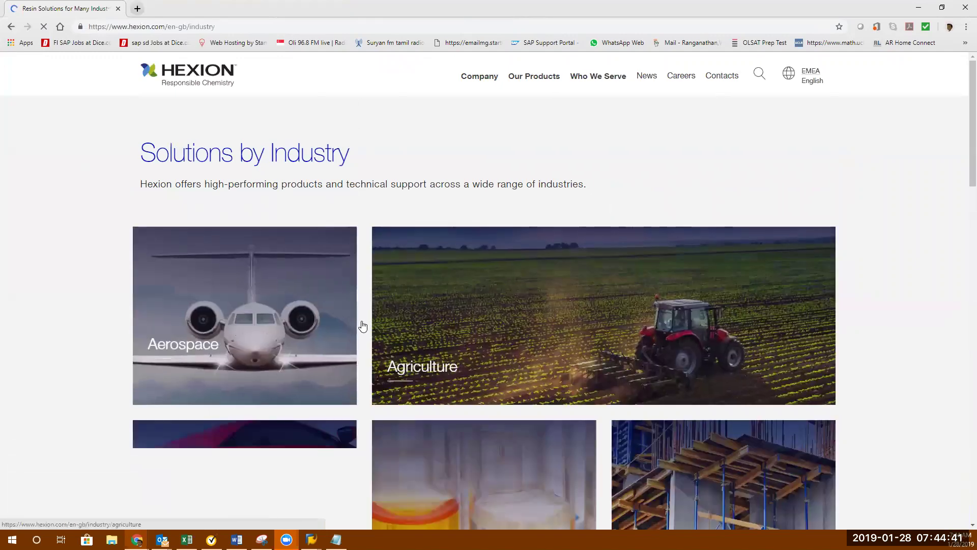
- Review the industries on the Solutions by Industry page, then open Agriculture and read its description and product offerings
scroll(266, 310, "down", 1)
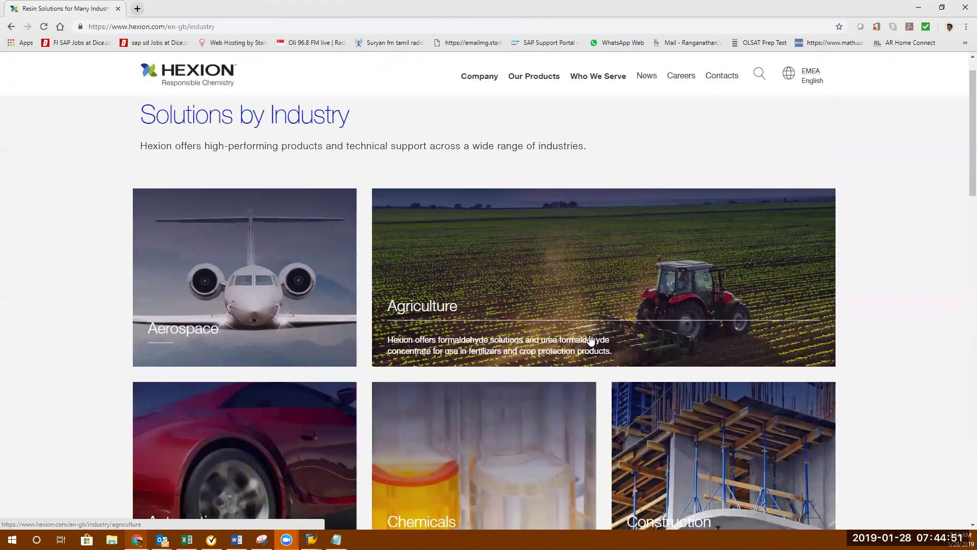
scroll(591, 340, "down", 2)
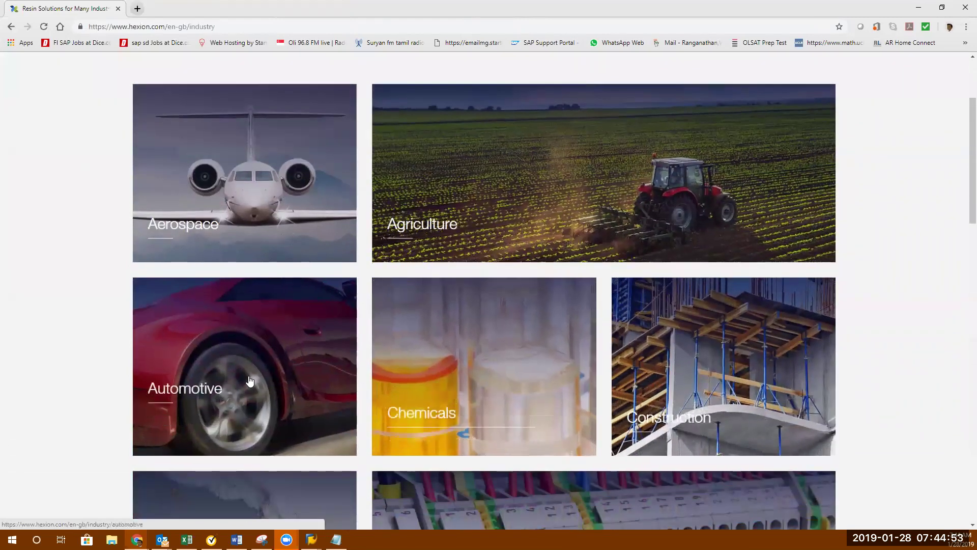
scroll(249, 381, "down", 5)
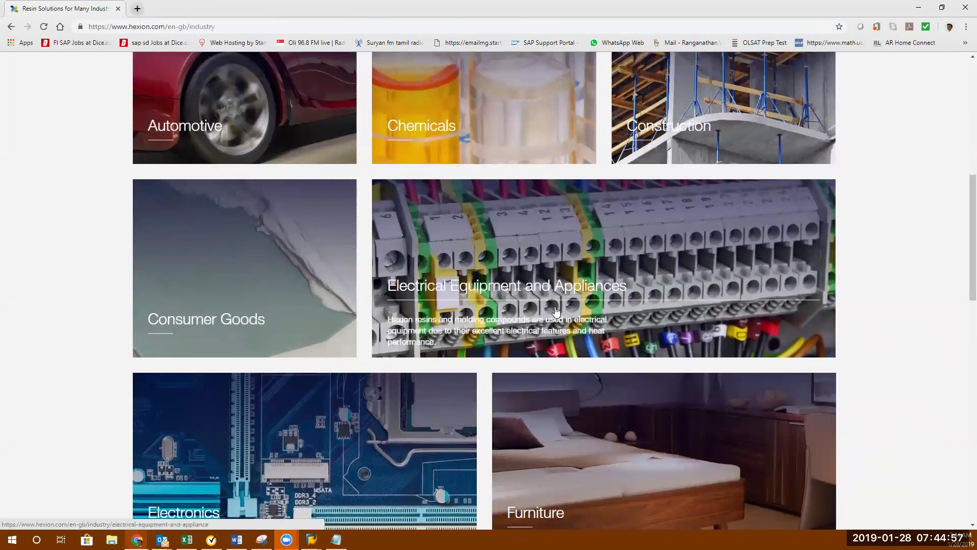
scroll(556, 311, "up", 5)
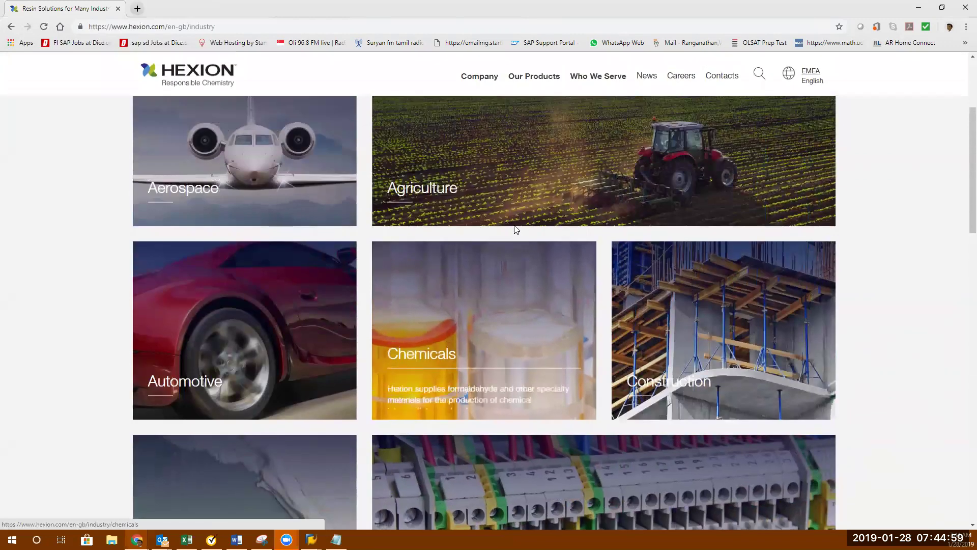
left_click(511, 112)
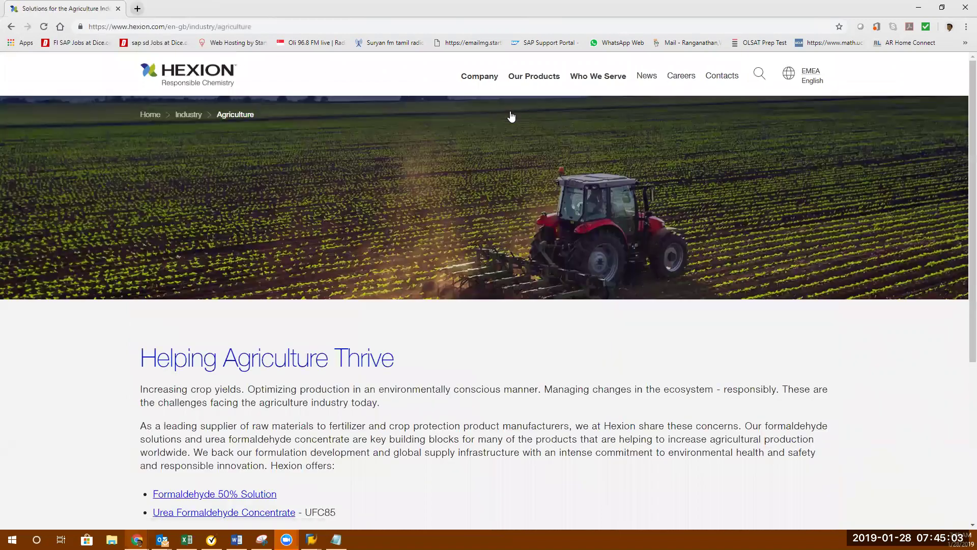
scroll(515, 252, "down", 3)
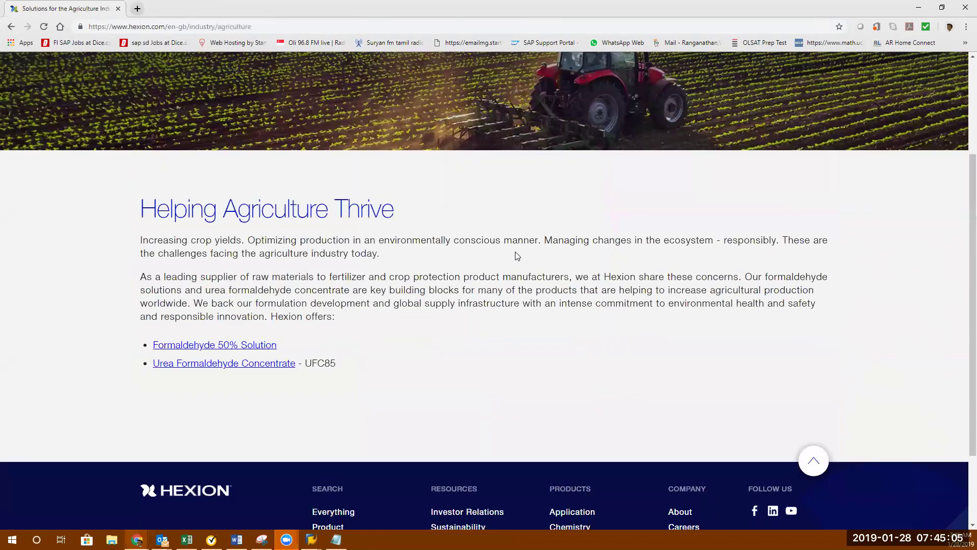
scroll(516, 254, "up", 3)
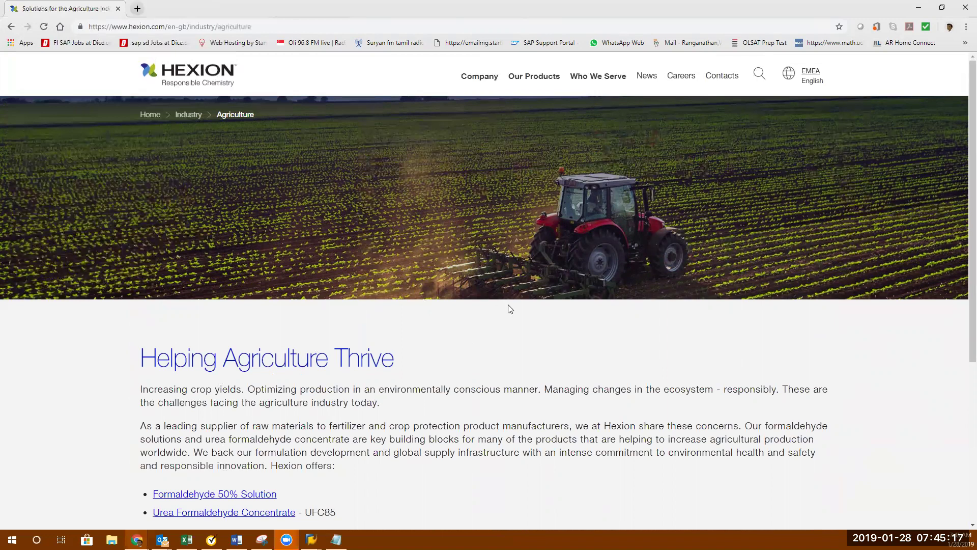
scroll(510, 309, "down", 2)
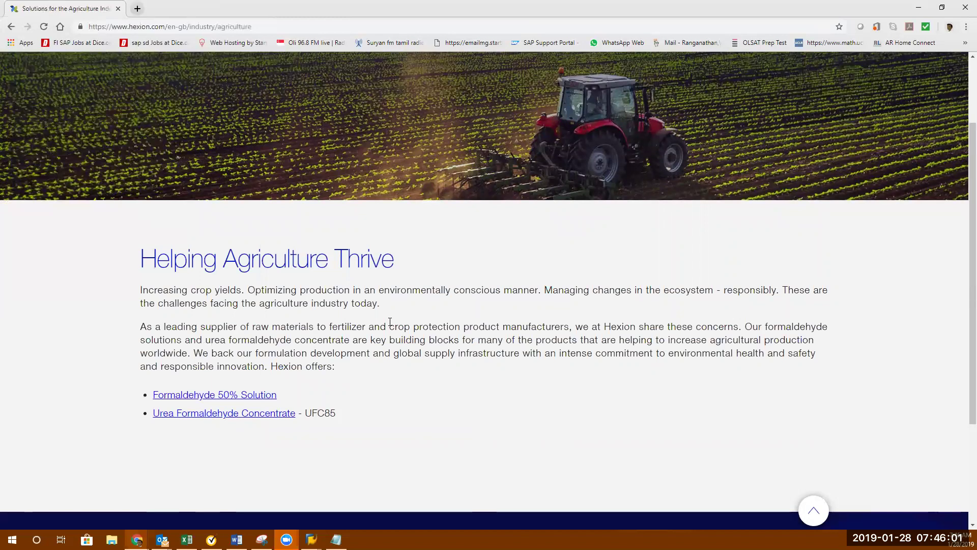
- Return to the Create Profit Center session and enter VRIT JN as the name and JN as the person responsible
left_click(311, 538)
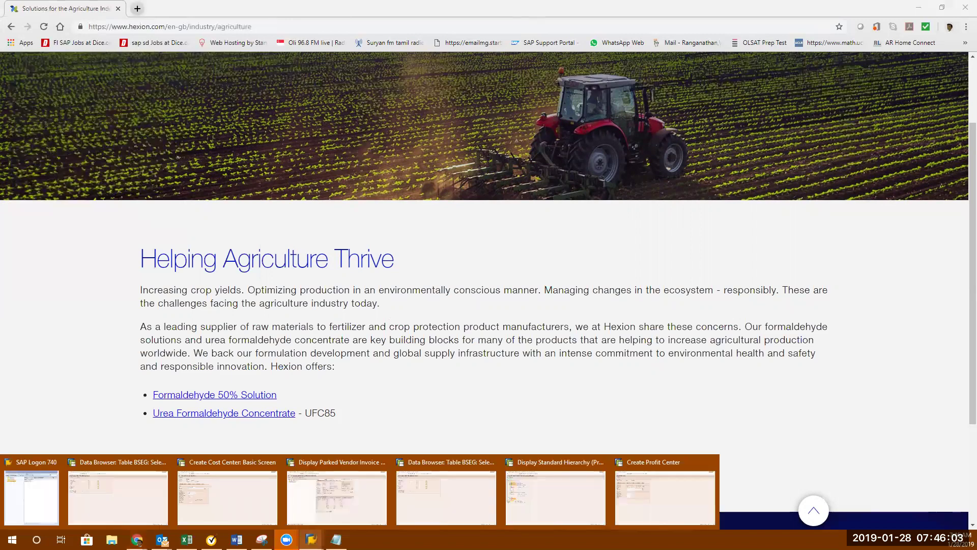
left_click(648, 470)
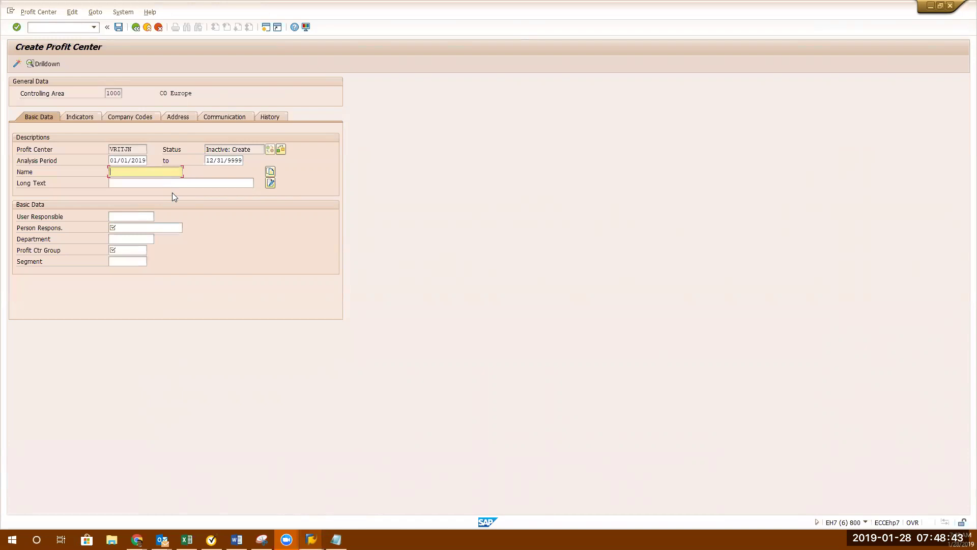
type("RIT JN")
key("Tab")
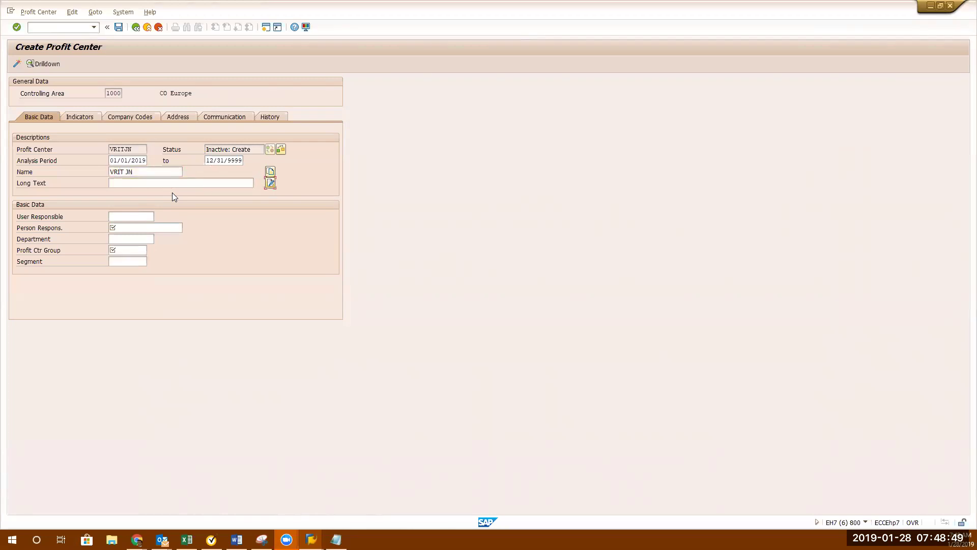
left_click(138, 228)
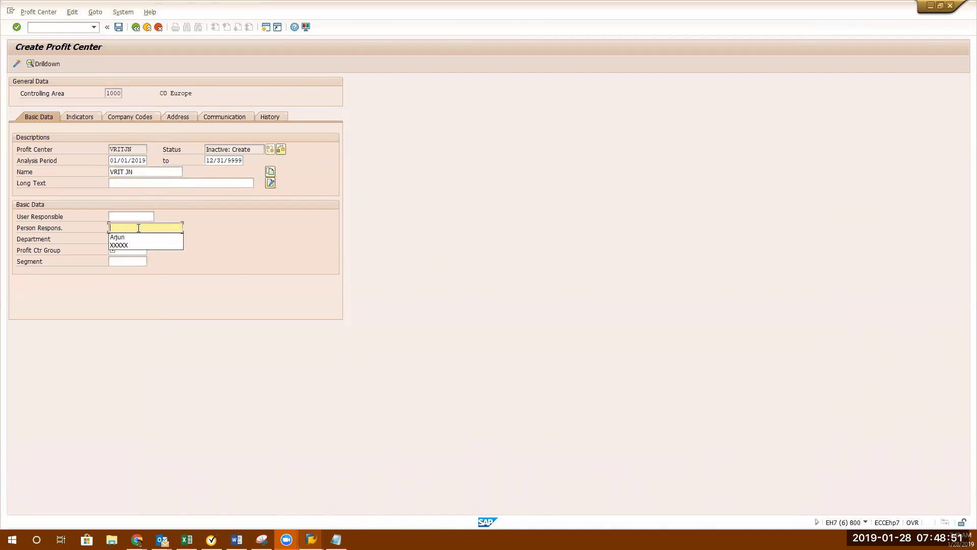
left_click(130, 237)
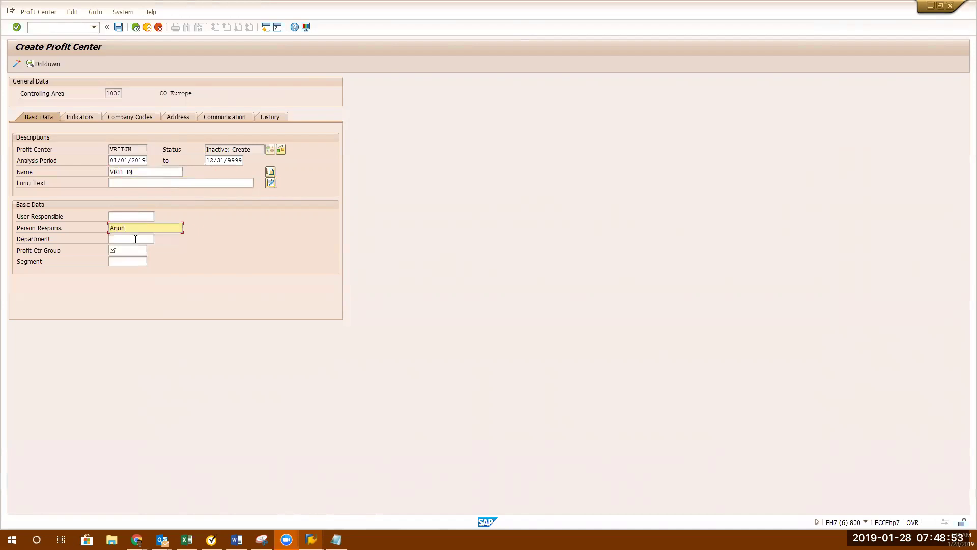
left_click(127, 250)
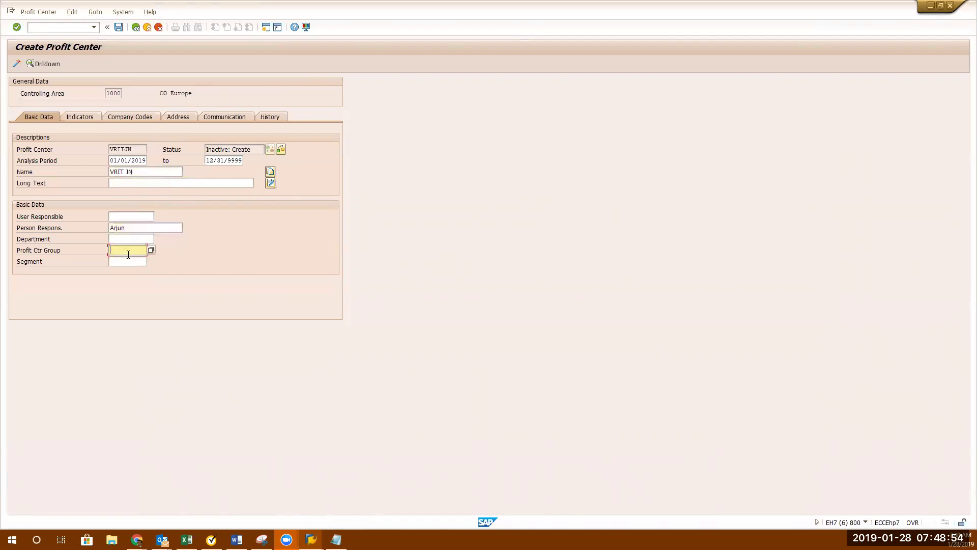
double_click(130, 227)
type("JN")
key("Tab")
- Look up the code of the Administration group in the profit center standard hierarchy session
left_click(121, 251)
key("alt+Tab")
key("alt+Tab")
key("Tab")
key("alt+Tab")
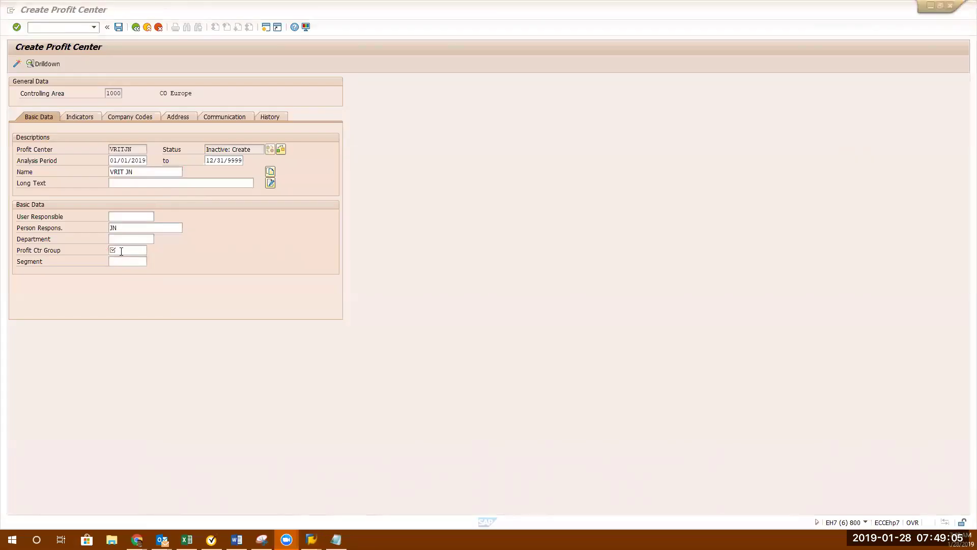
key("alt+Tab")
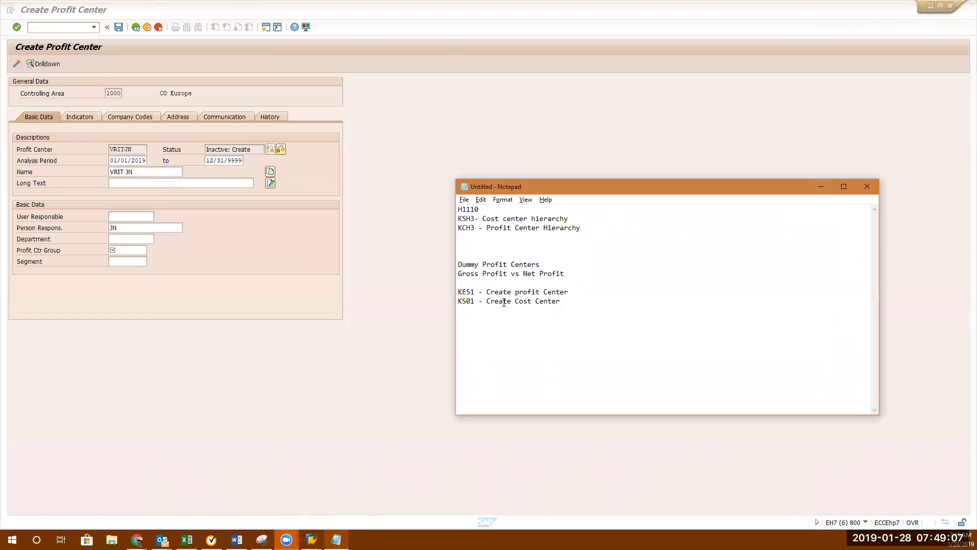
key("alt+Tab")
left_click(312, 539)
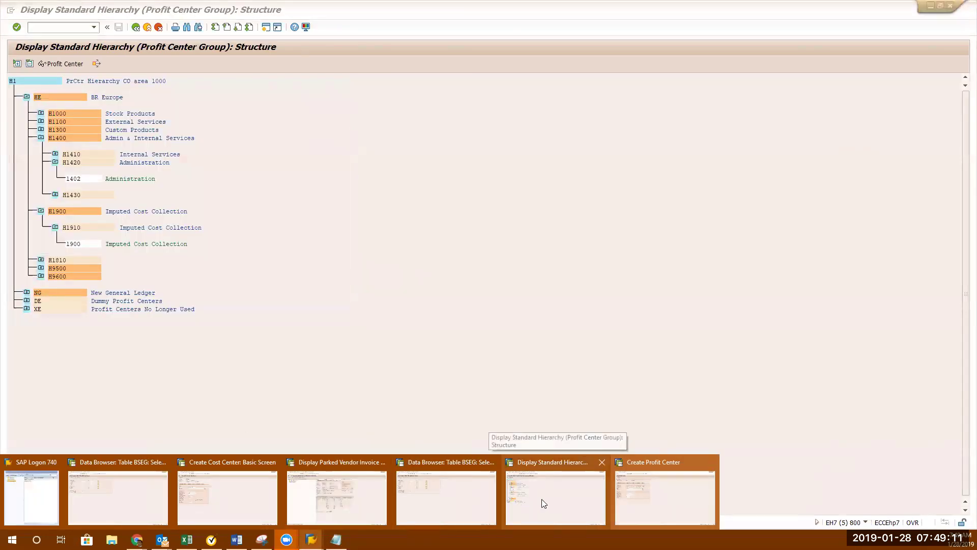
left_click(542, 498)
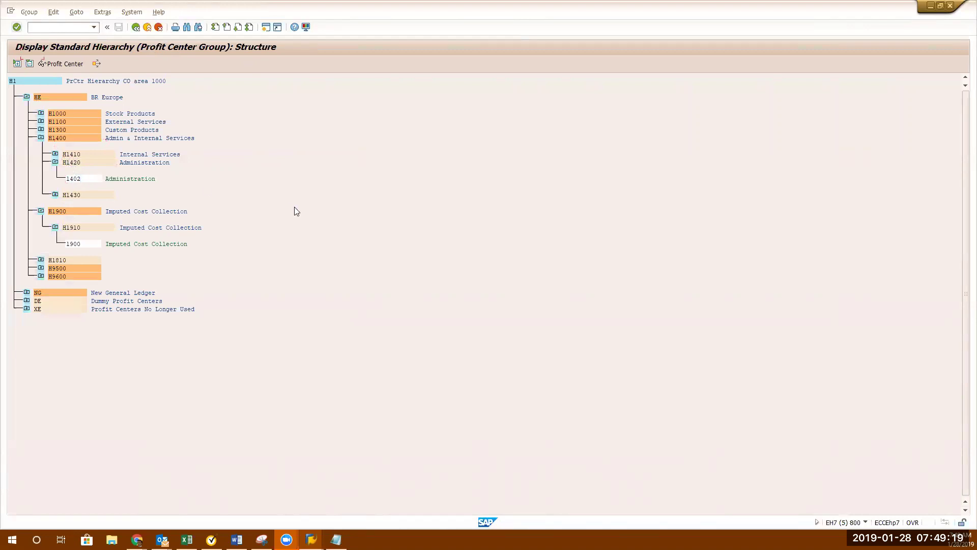
key("alt+Tab")
key("alt+Tab")
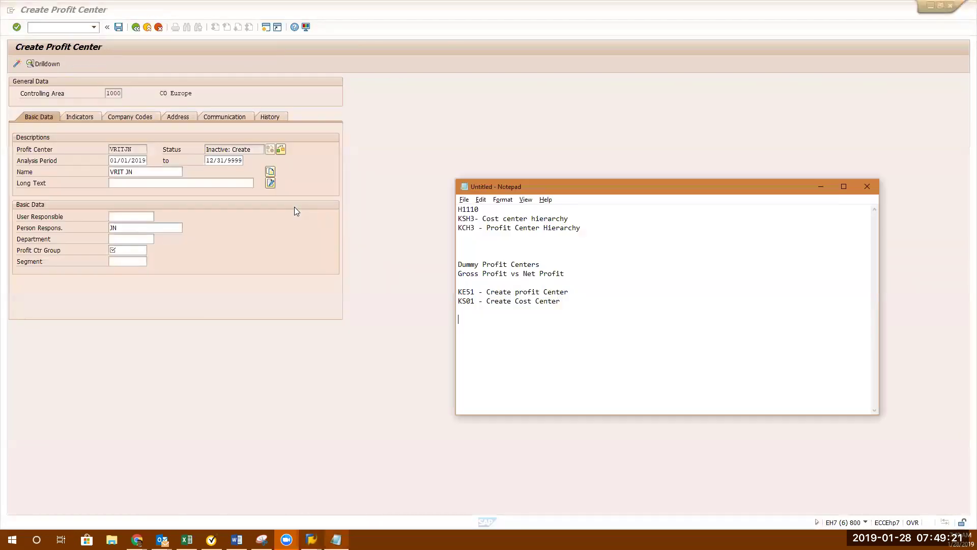
- Set the new profit center's profit center group to H1420
left_click(127, 249)
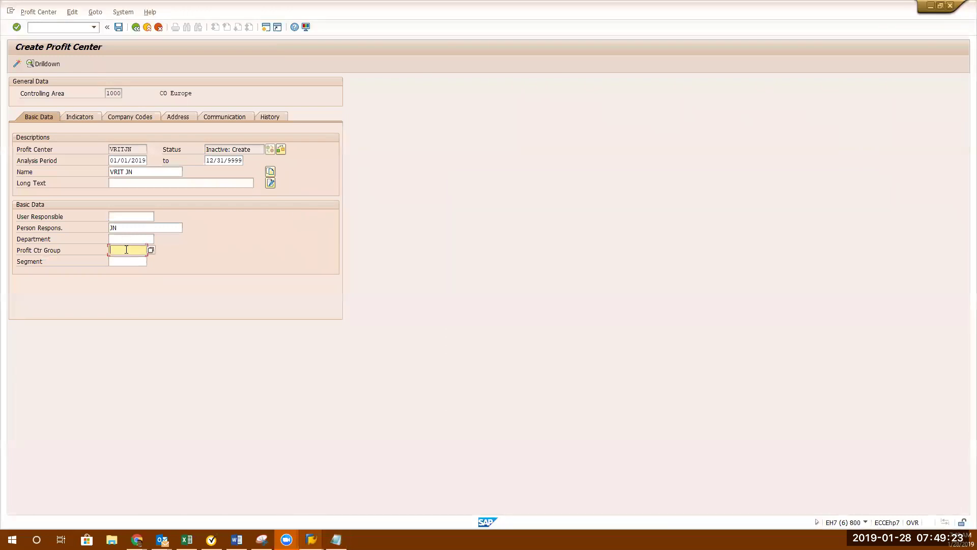
type("H1420")
key("Return")
- Review the company codes assigned to the profit center and compare them with its controlling area
left_click(133, 118)
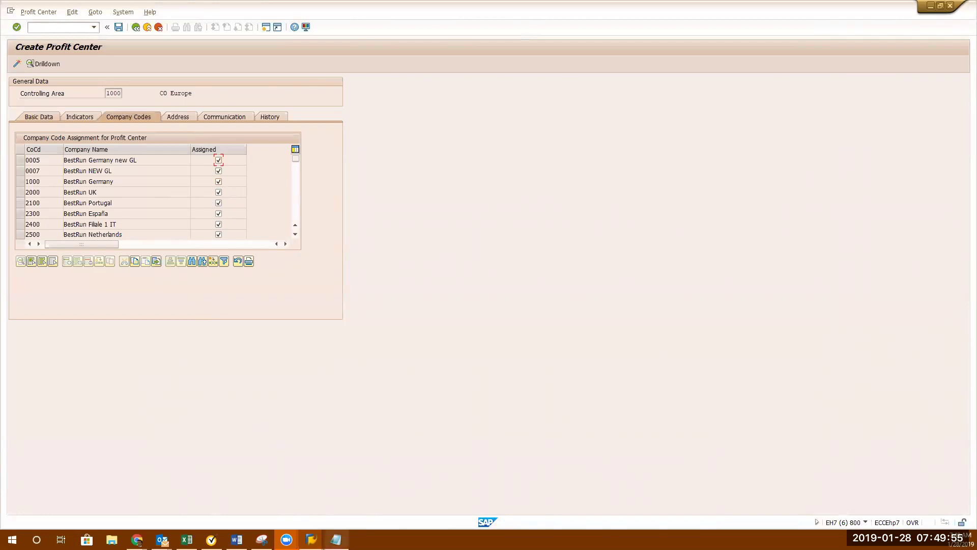
left_click(336, 539)
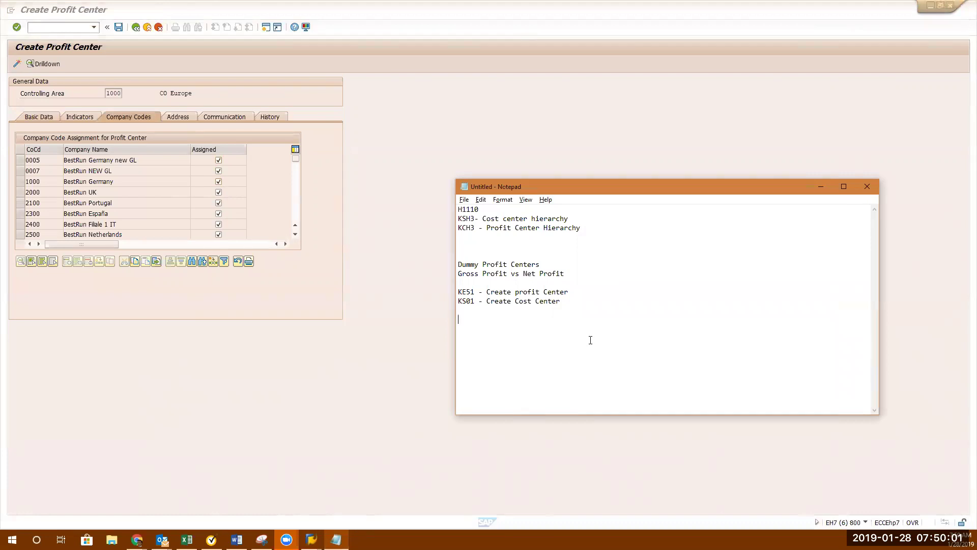
left_click(297, 192)
left_click(296, 183)
left_click_drag(295, 169, 293, 223)
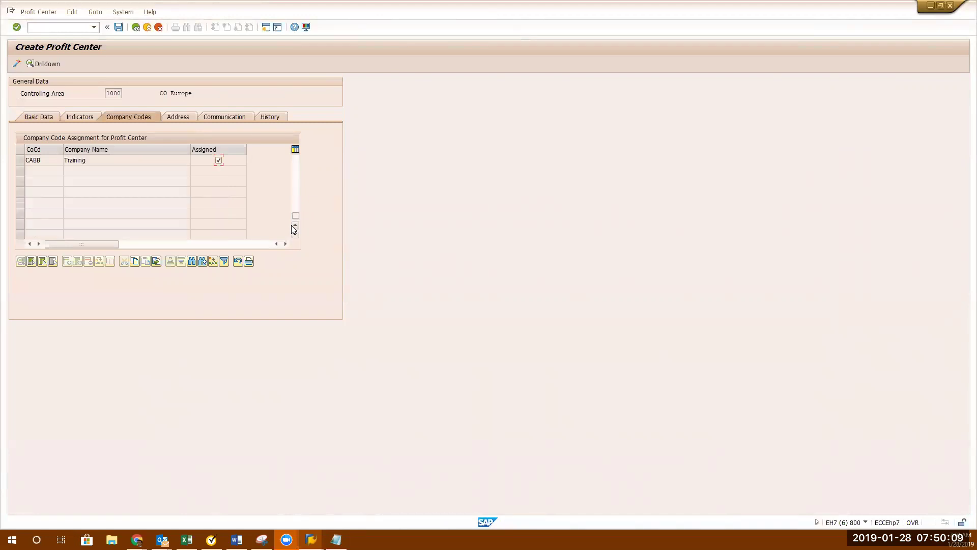
left_click(297, 179)
left_click(297, 178)
left_click(295, 164)
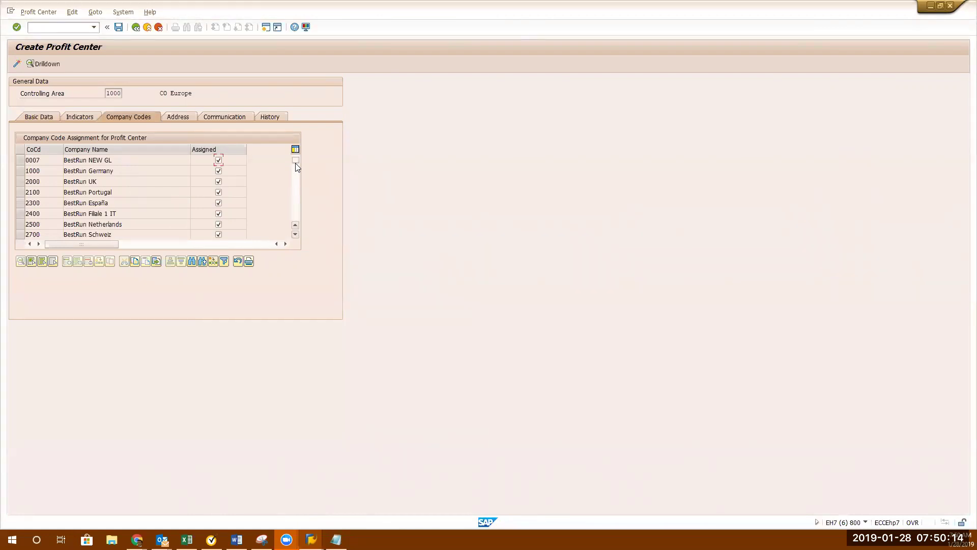
left_click(296, 202)
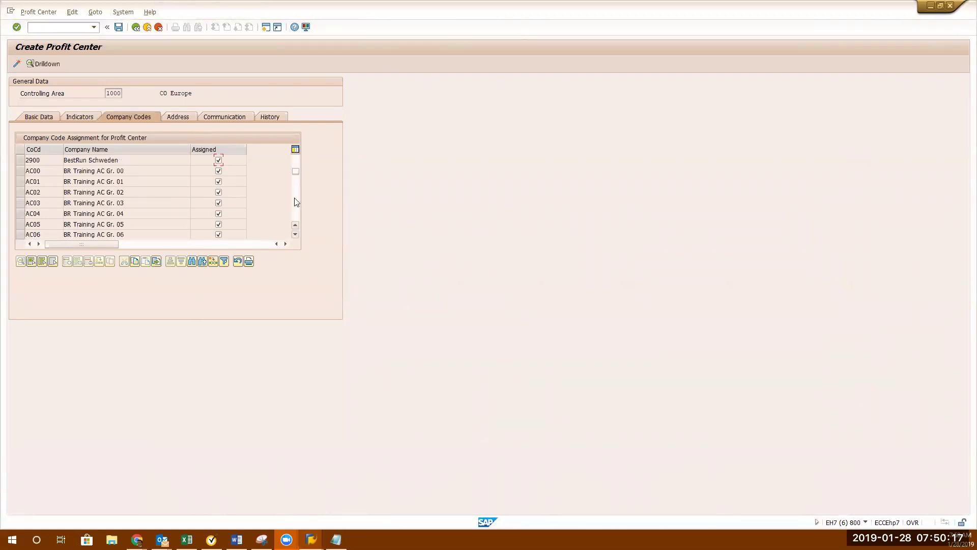
left_click(296, 202)
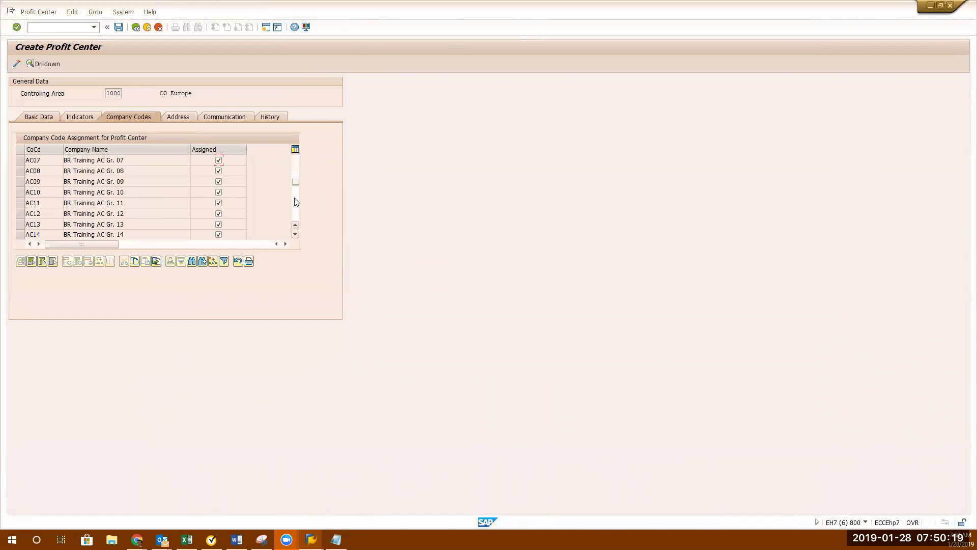
left_click(296, 202)
left_click(296, 211)
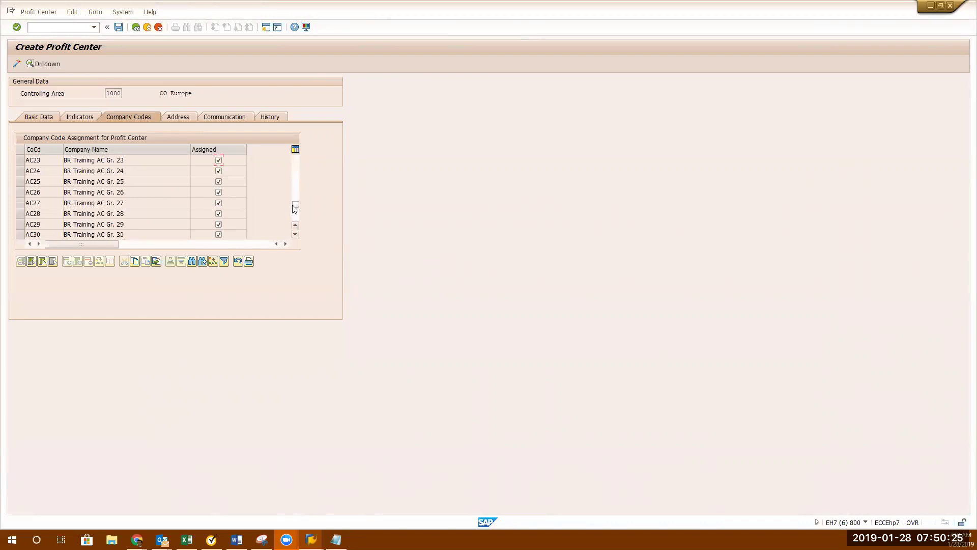
left_click(296, 207)
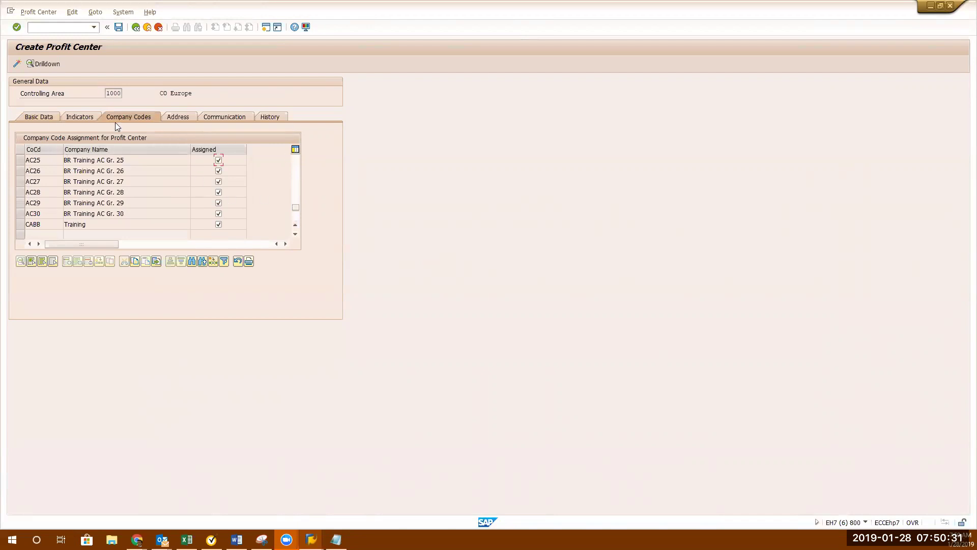
double_click(113, 93)
left_click_drag(302, 148, 301, 143)
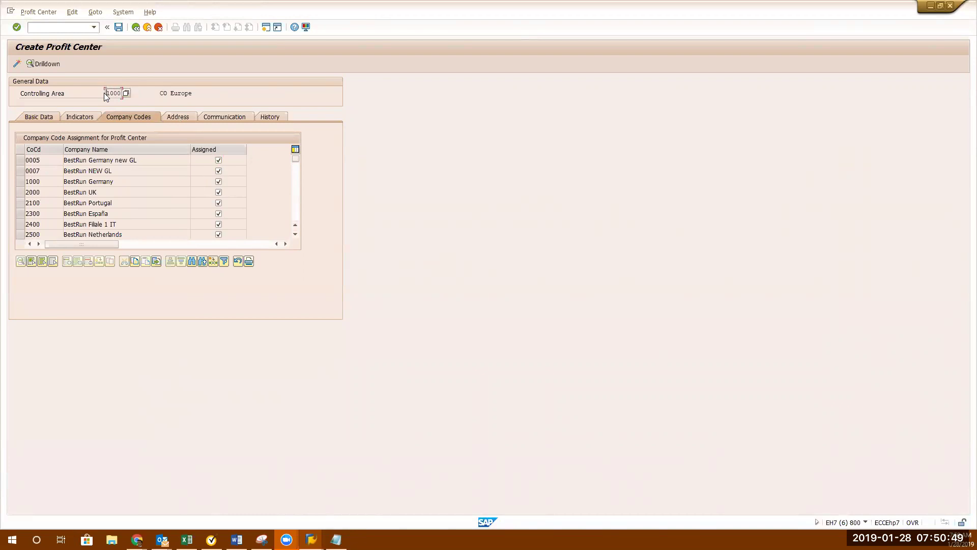
left_click_drag(107, 93, 136, 91)
- Unassign company codes 0005, 0007, 2000, 2100, 2300, 2400 and 2500 from the profit center, leaving company code 1000 assigned
left_click(54, 261)
left_click(220, 162)
left_click(217, 172)
left_click(218, 182)
left_click(219, 193)
left_click(218, 201)
left_click(218, 213)
left_click(218, 224)
left_click(218, 234)
left_click(219, 181)
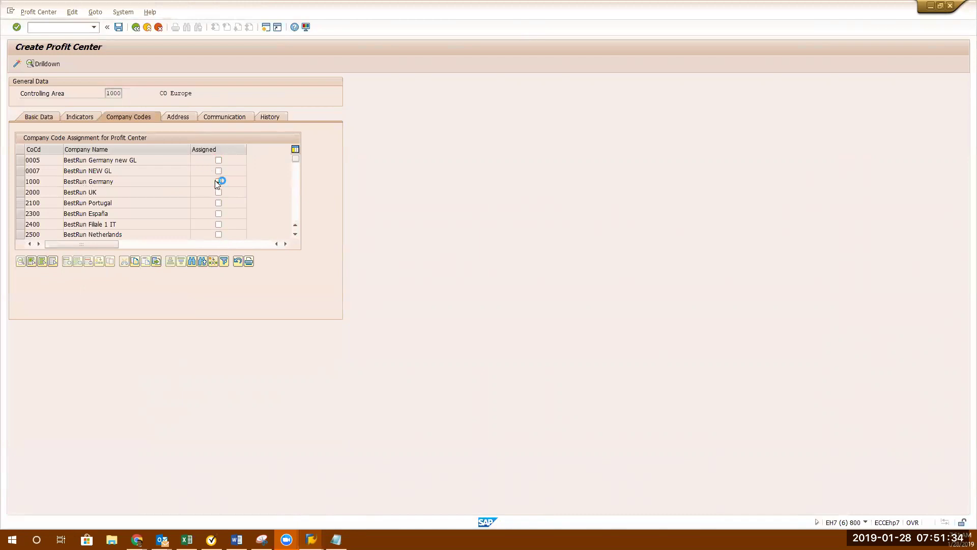
- Save profit center VRITJN in inactive status and activate it from its basic data
left_click(297, 210)
left_click(119, 27)
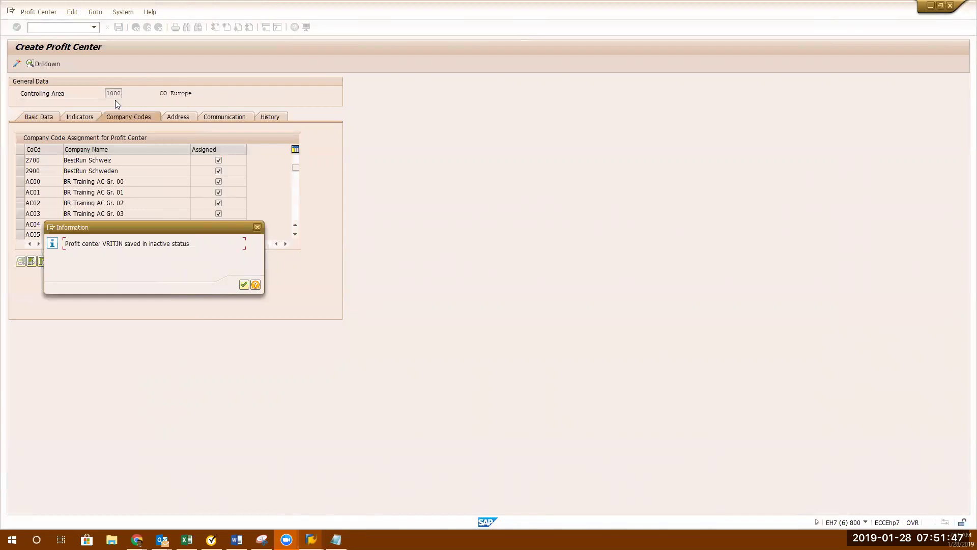
left_click_drag(147, 233, 395, 114)
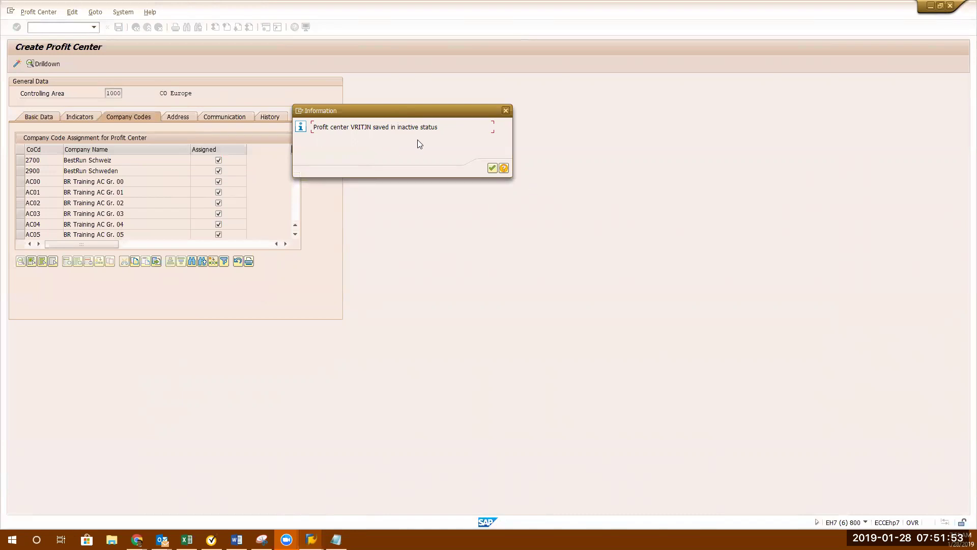
left_click(492, 167)
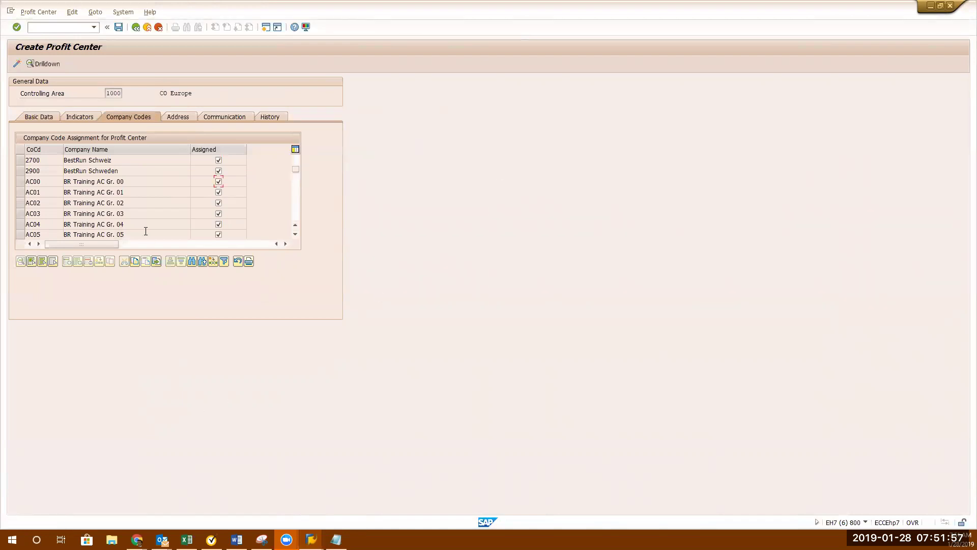
left_click(37, 116)
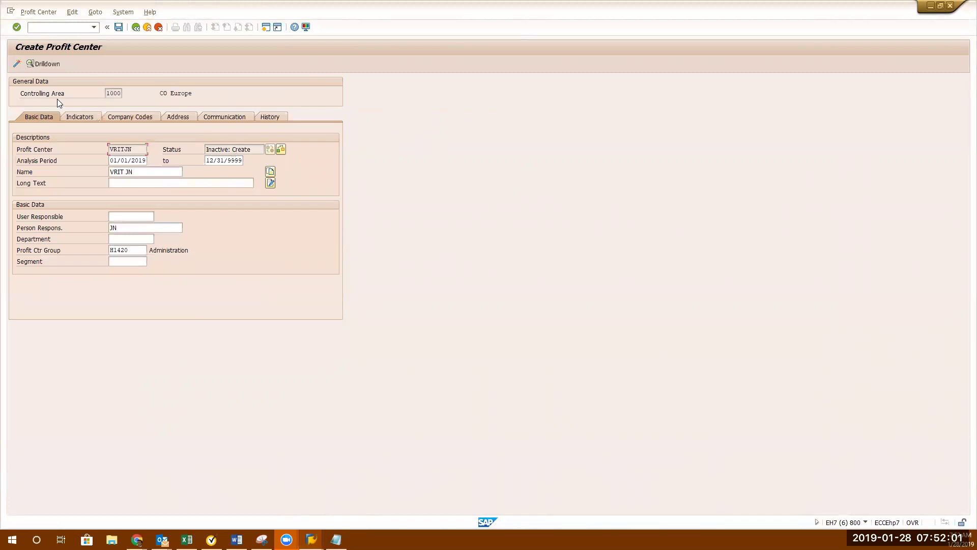
left_click(19, 65)
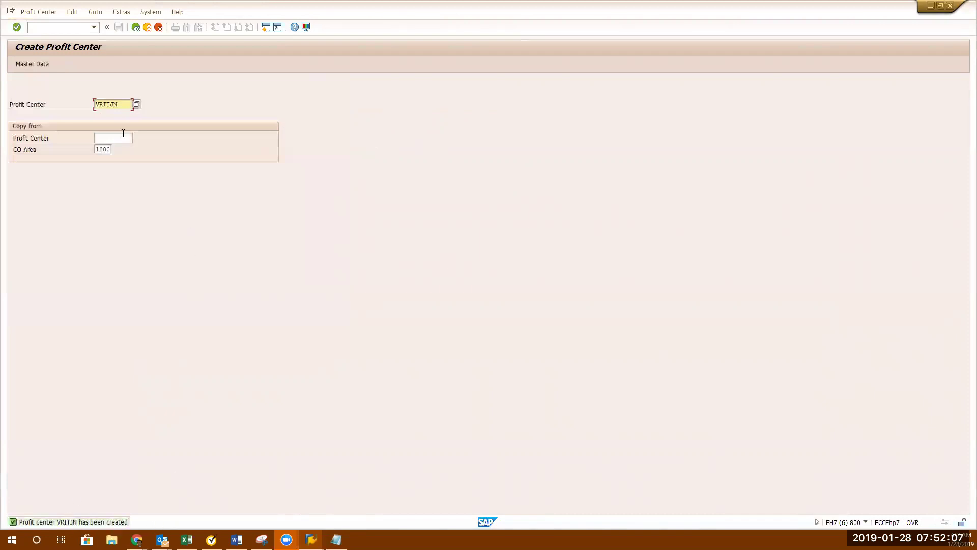
- Display the master data of profit center VRITJN and check its code and status
left_click(26, 15)
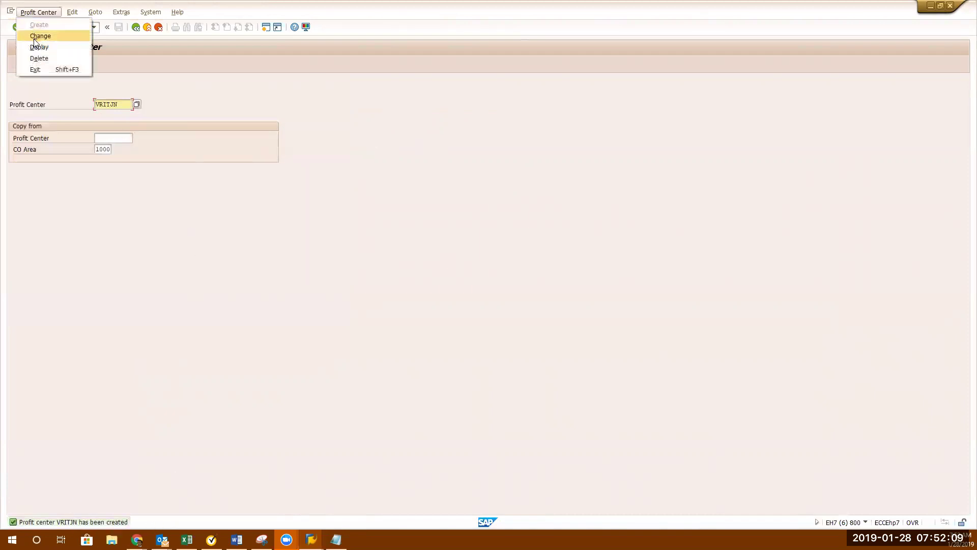
left_click(35, 45)
key("Return")
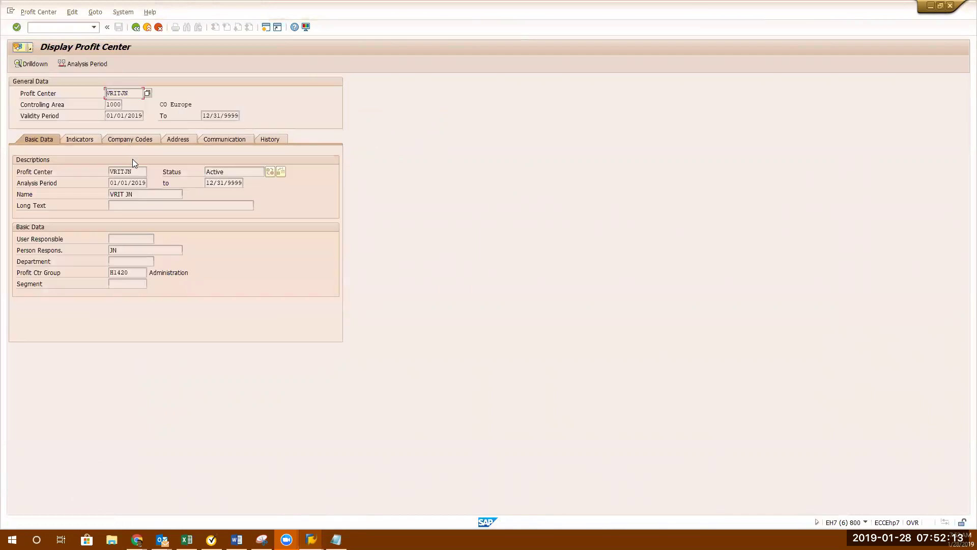
left_click_drag(136, 172, 36, 171)
left_click(37, 172)
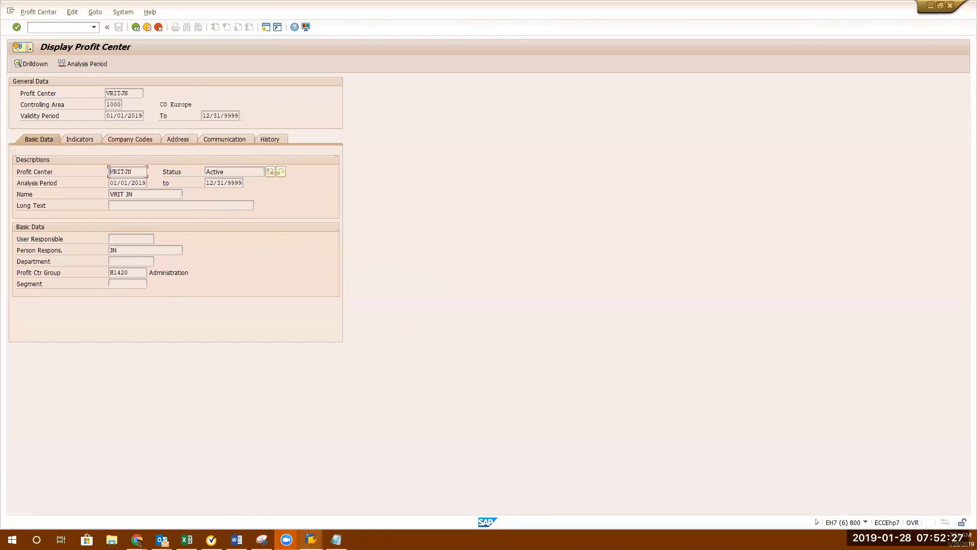
- Assign profit center VRITJN to the new cost center VRITLABSJ, save the cost center and return to SAP Easy Access
left_click(312, 539)
left_click(191, 473)
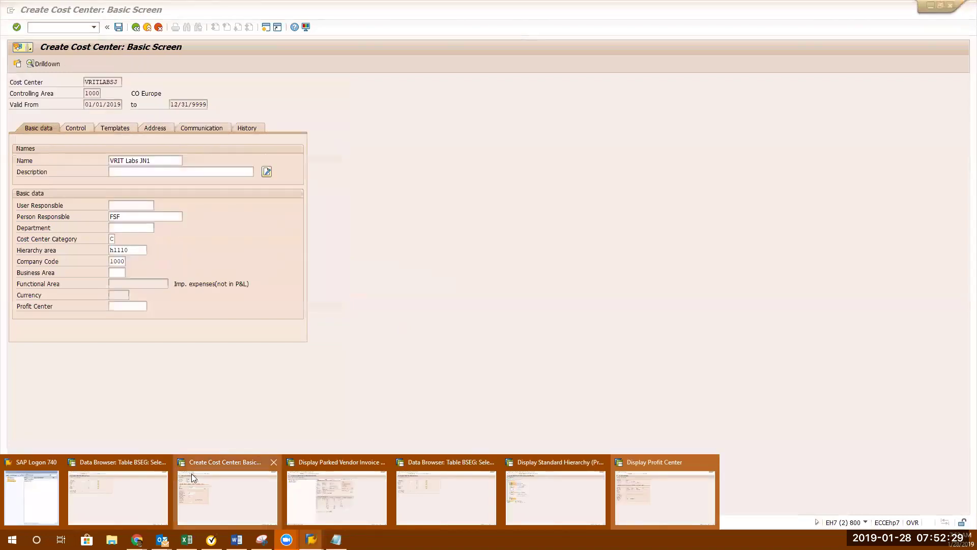
type("VRITJN")
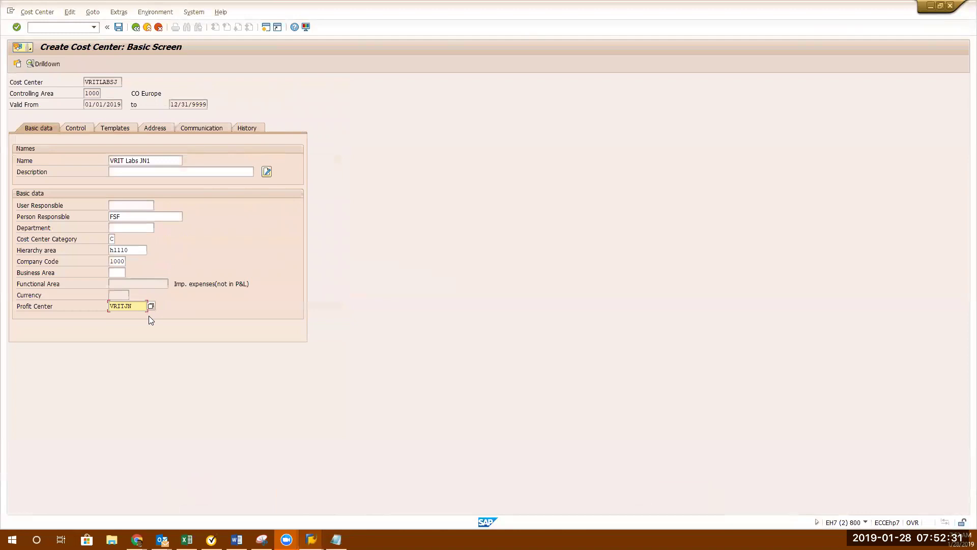
left_click(118, 27)
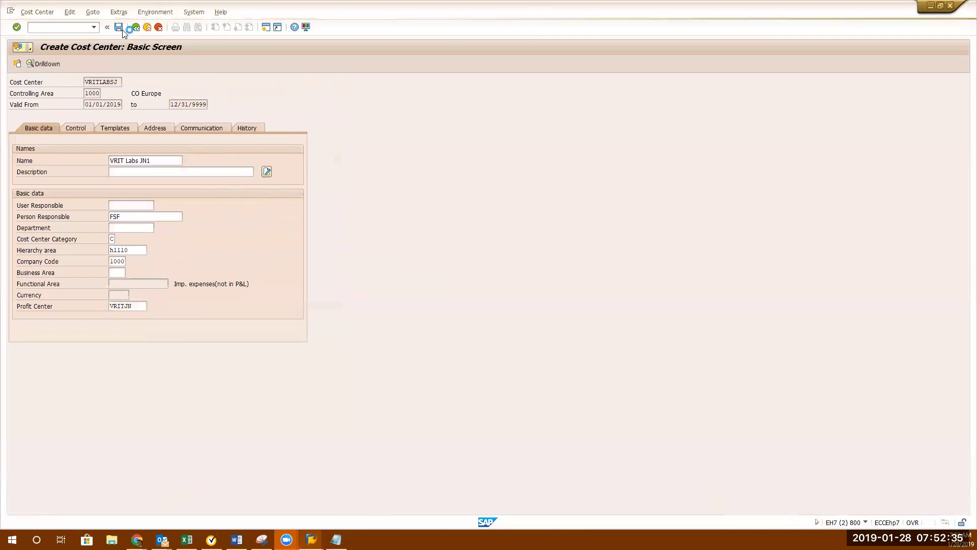
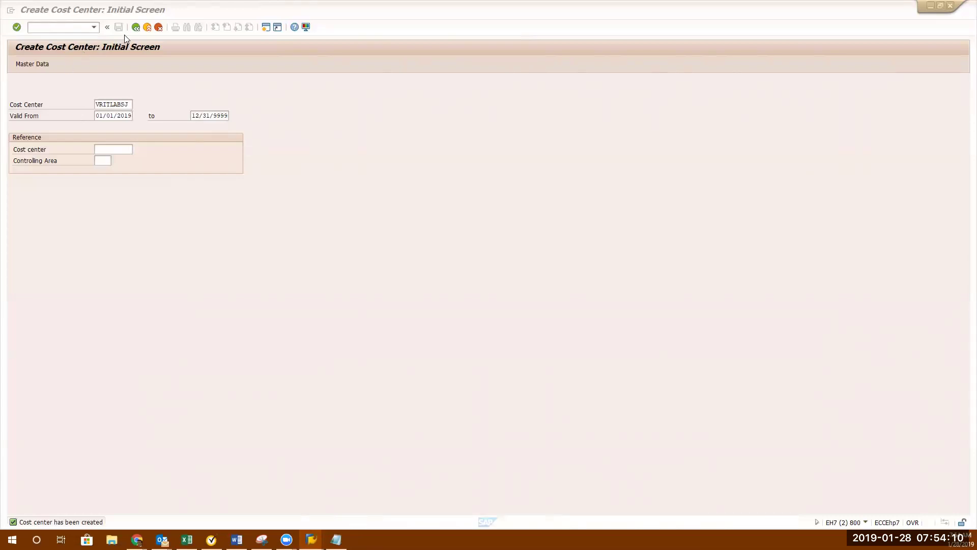
left_click(137, 28)
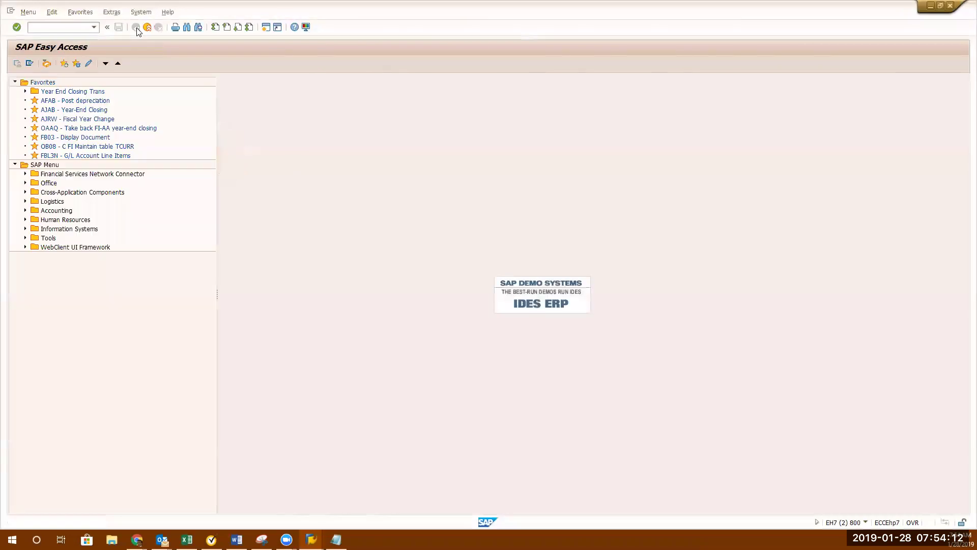
- Open transaction OKB9 and review the default cost centers of company code 1000 for cost elements 415002 and 417000
left_click(70, 29)
type("ks")
key("BackSpace")
key("BackSpace")
type("okb9")
key("Return")
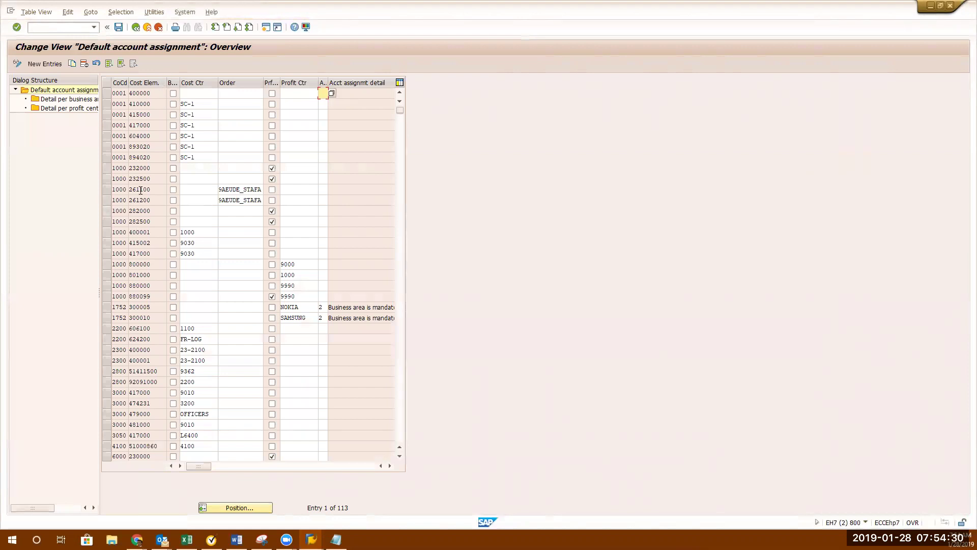
double_click(207, 242)
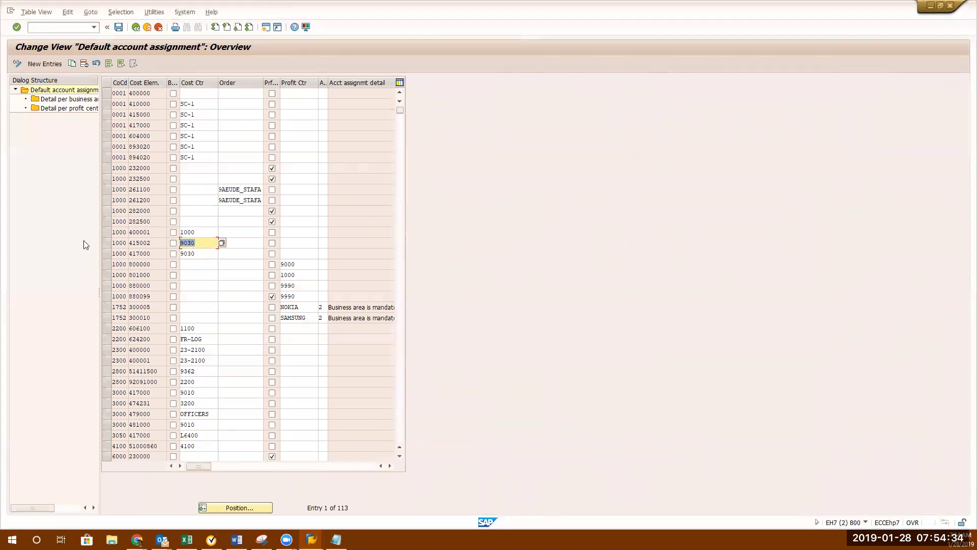
double_click(155, 253)
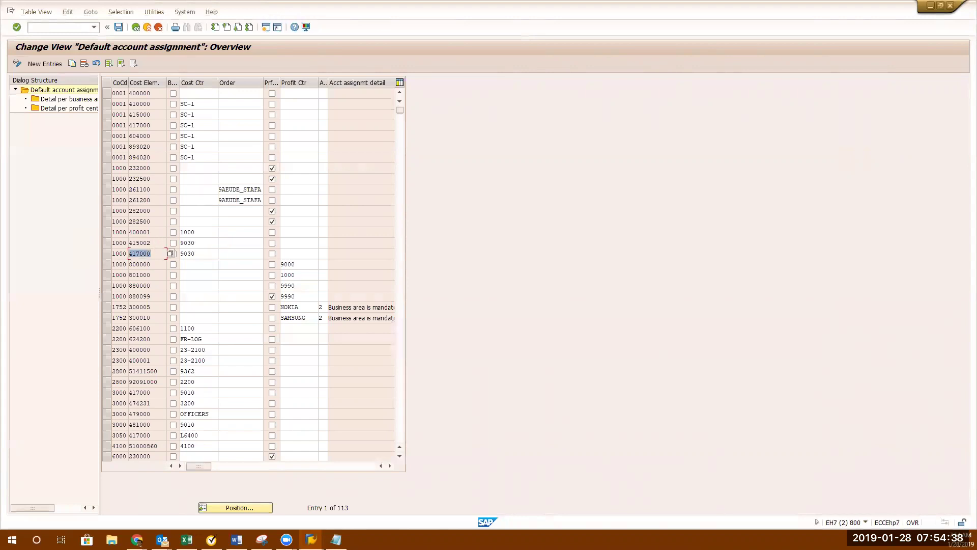
left_click(130, 254)
left_click(193, 254)
- Try to open an additional SAP session from the default account assignment overview
left_click(265, 29)
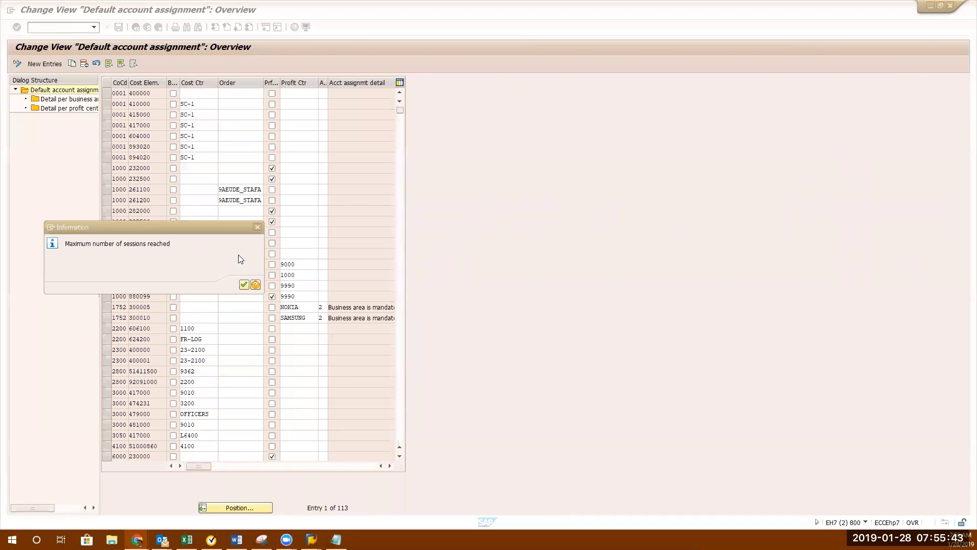
left_click(245, 284)
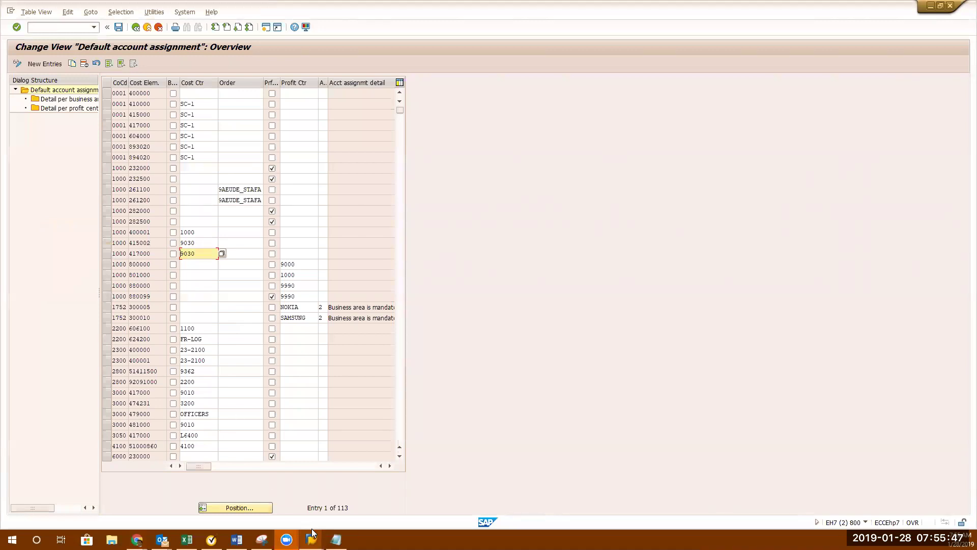
left_click(286, 539)
left_click(308, 488)
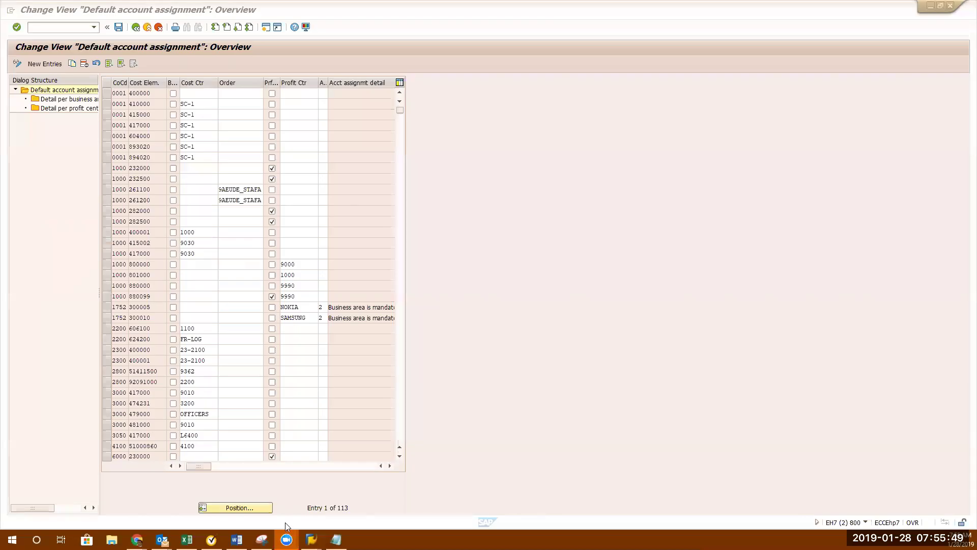
left_click(287, 538)
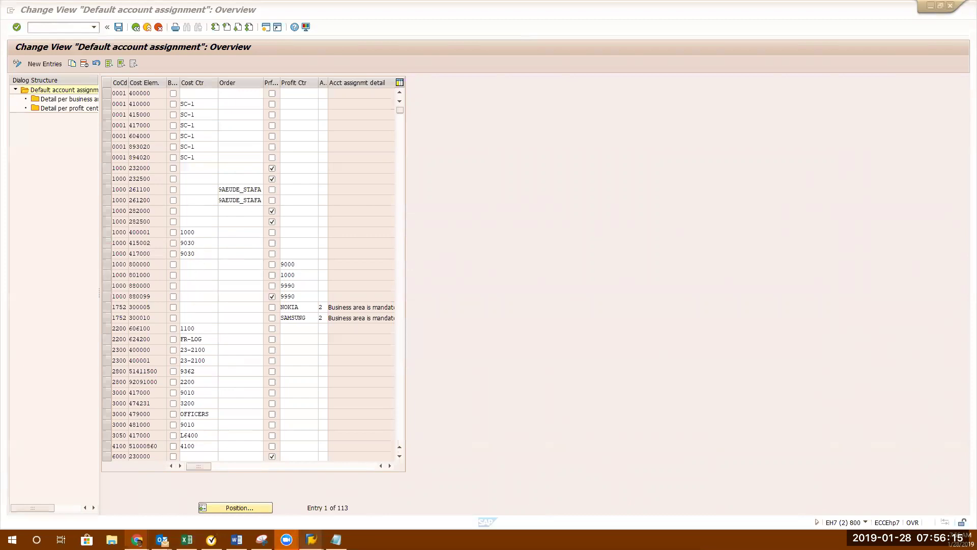
- Look at the profit center standard hierarchy and return to the default cost center of cost element 417000 in company code 1000
mouse_move(311, 540)
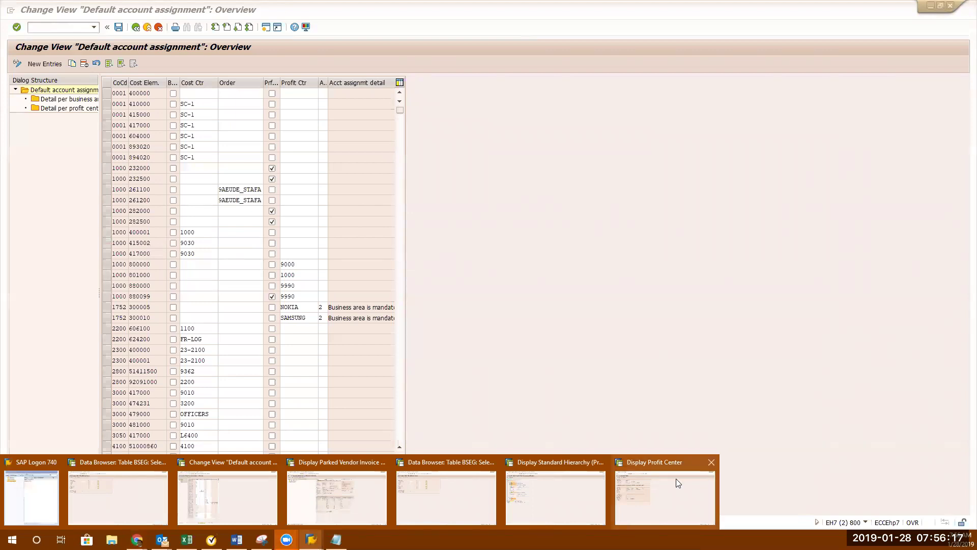
left_click(574, 486)
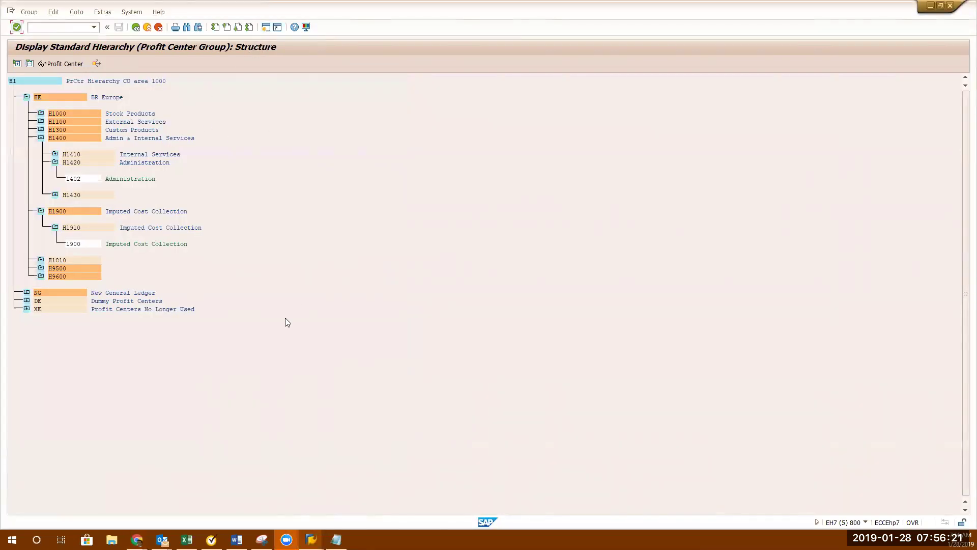
left_click(340, 365)
left_click(137, 540)
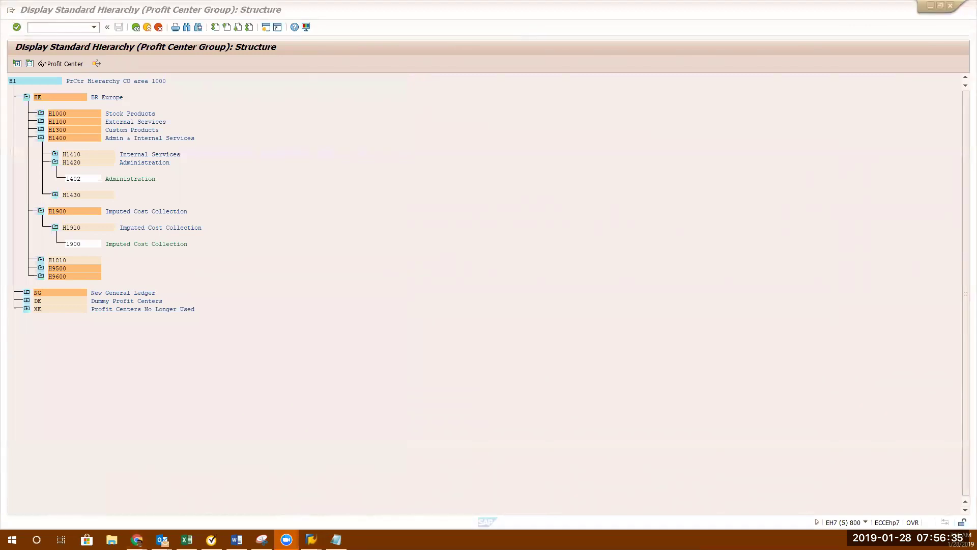
left_click(239, 502)
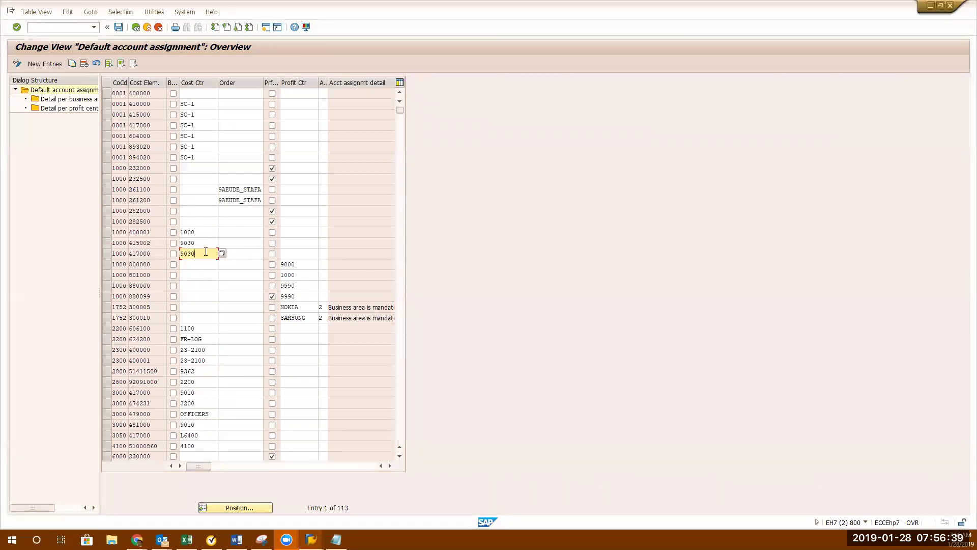
key("shift+Home")
left_click_drag(210, 255, 143, 254)
left_click(312, 540)
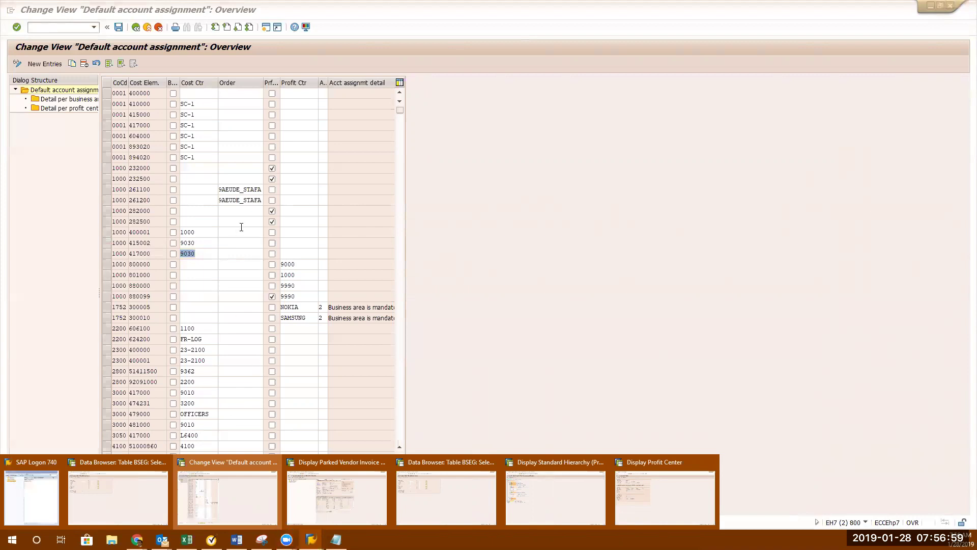
left_click(211, 255)
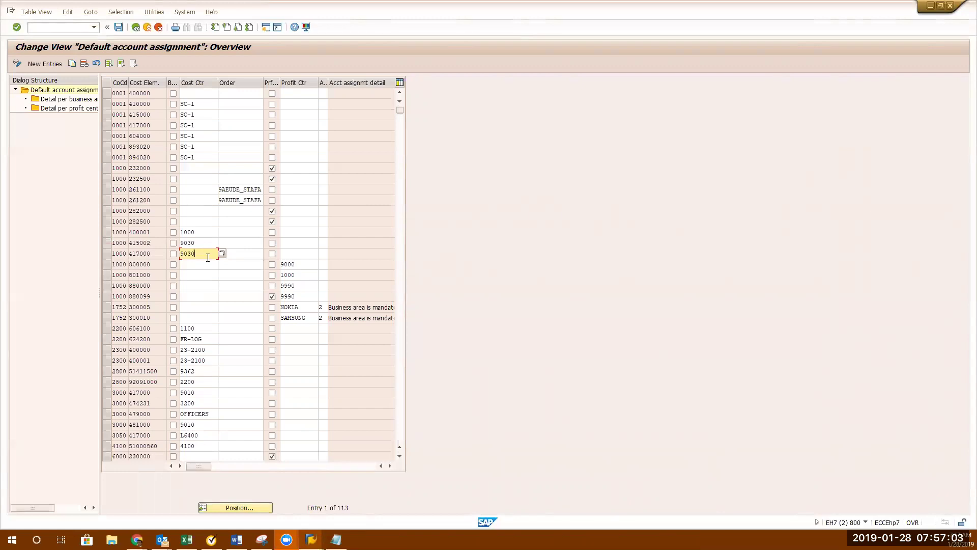
- Redisplay profit center group H1 and expand nodes H1400 and H1420 to find profit center VRITJN
left_click(312, 540)
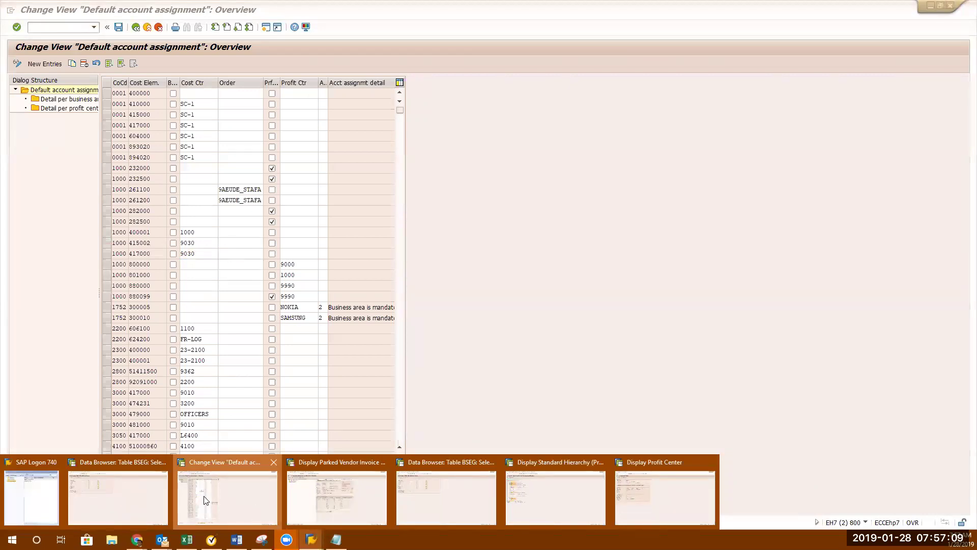
left_click(582, 489)
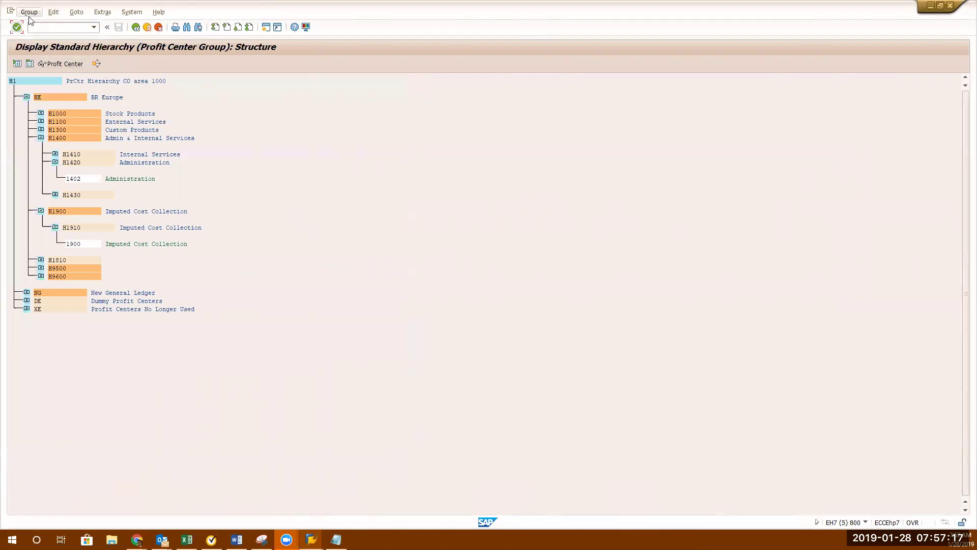
left_click(136, 28)
key("Return")
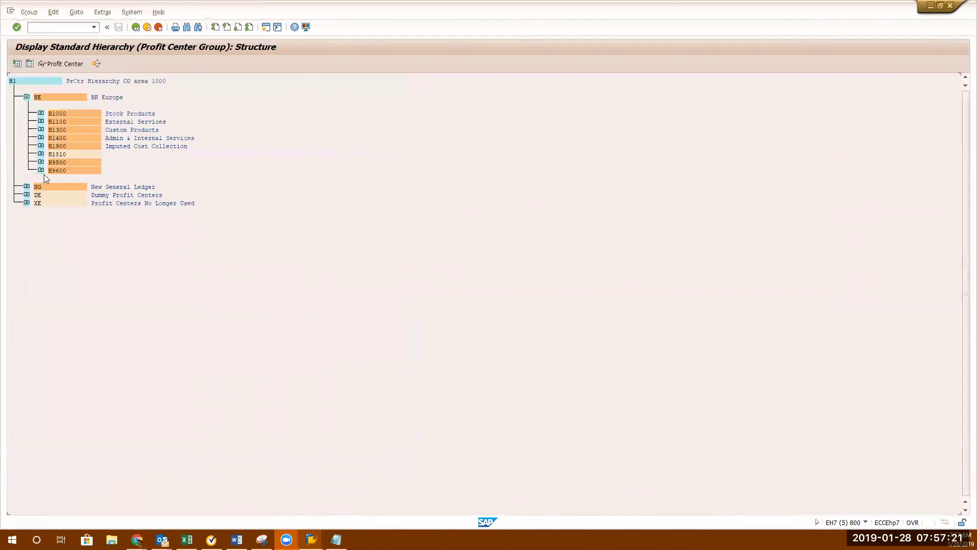
left_click(41, 138)
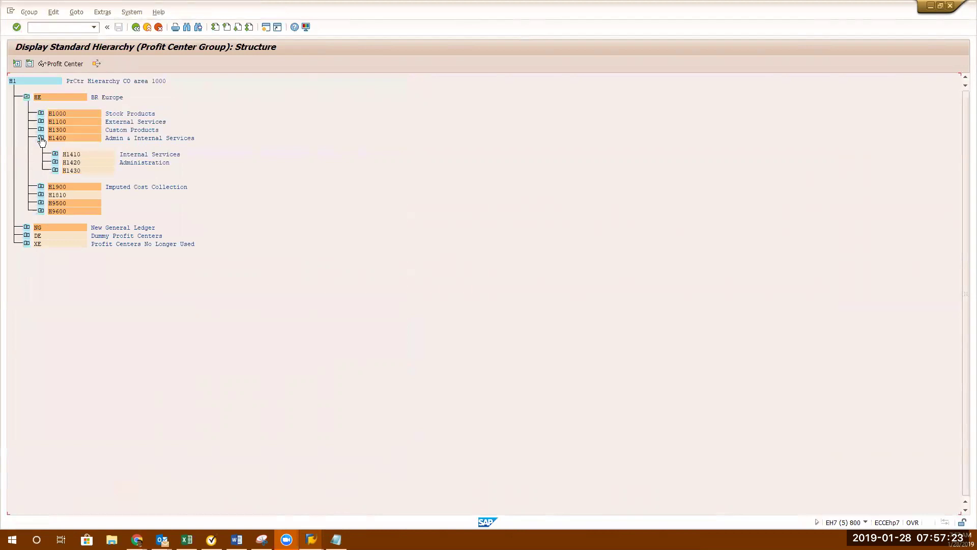
left_click(55, 163)
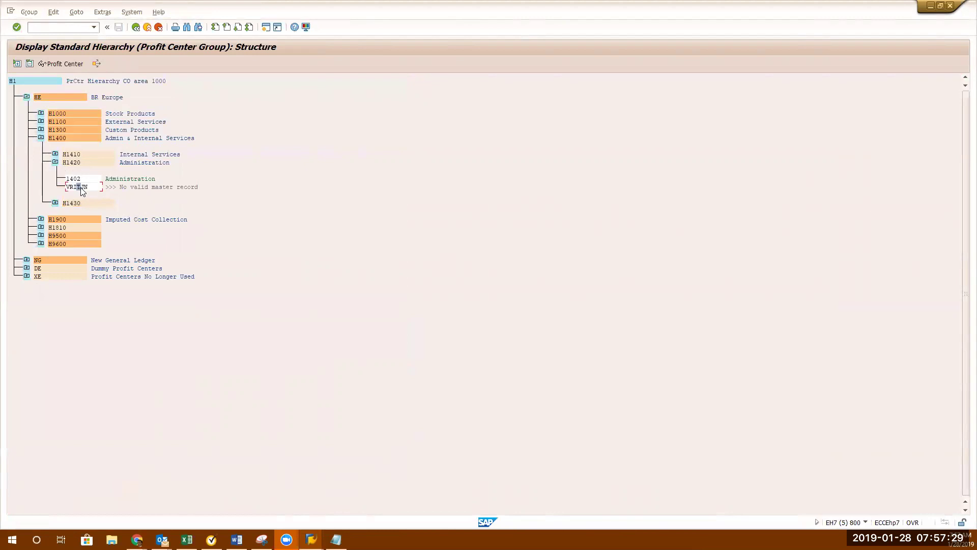
- Display the master data of profit center VRITJN from the hierarchy and return to SAP Easy Access
left_click(132, 187)
double_click(86, 188)
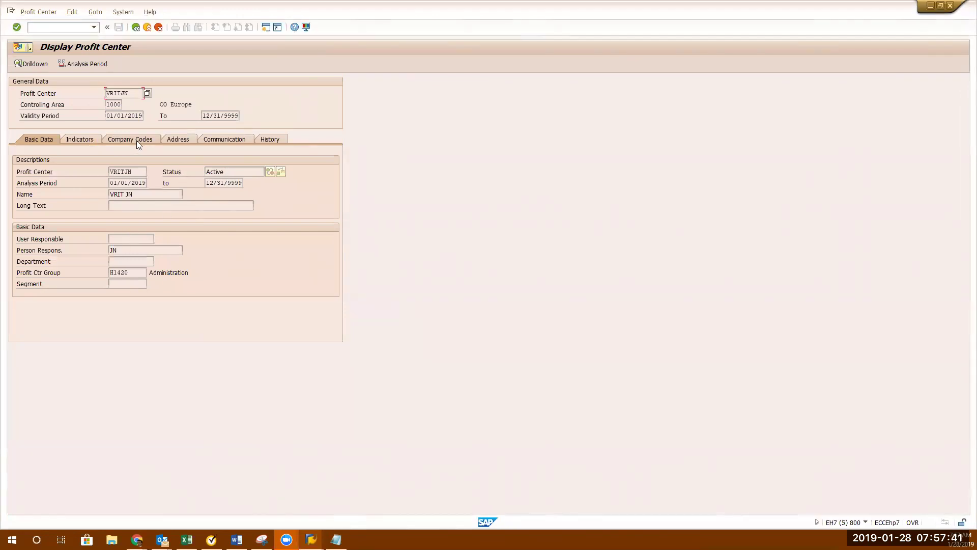
left_click(137, 28)
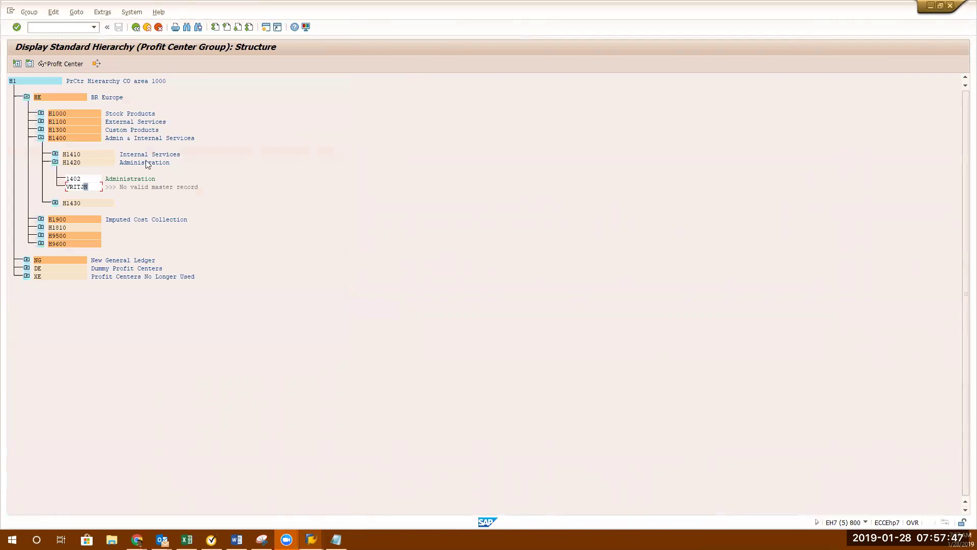
left_click(136, 28)
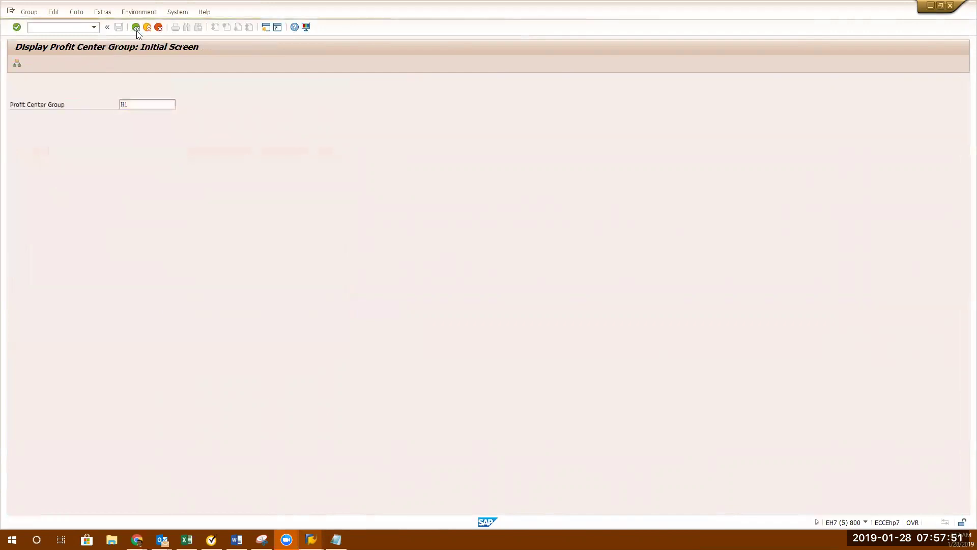
left_click(136, 28)
- Open the profit center group display with transaction KCH3 and return to SAP Easy Access
left_click(94, 28)
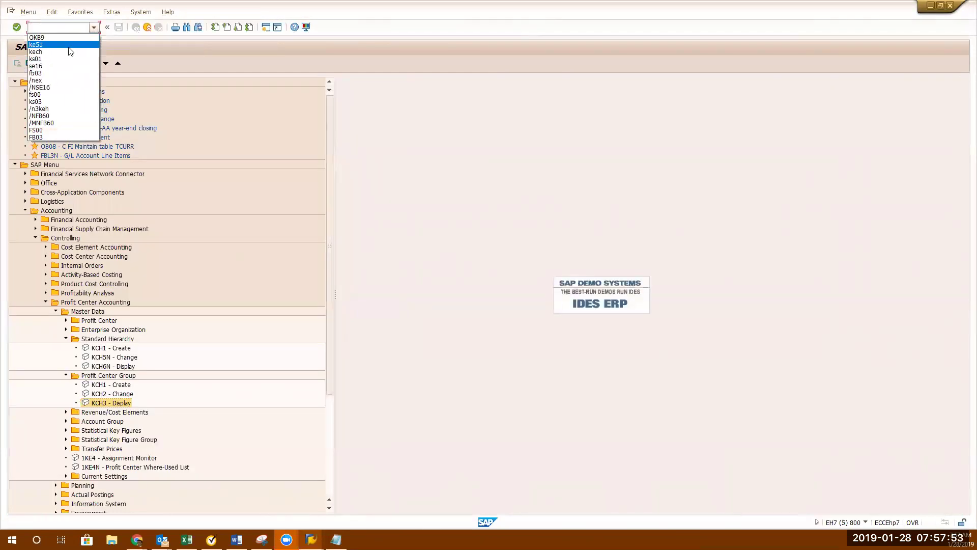
left_click(70, 29)
type("KCH3")
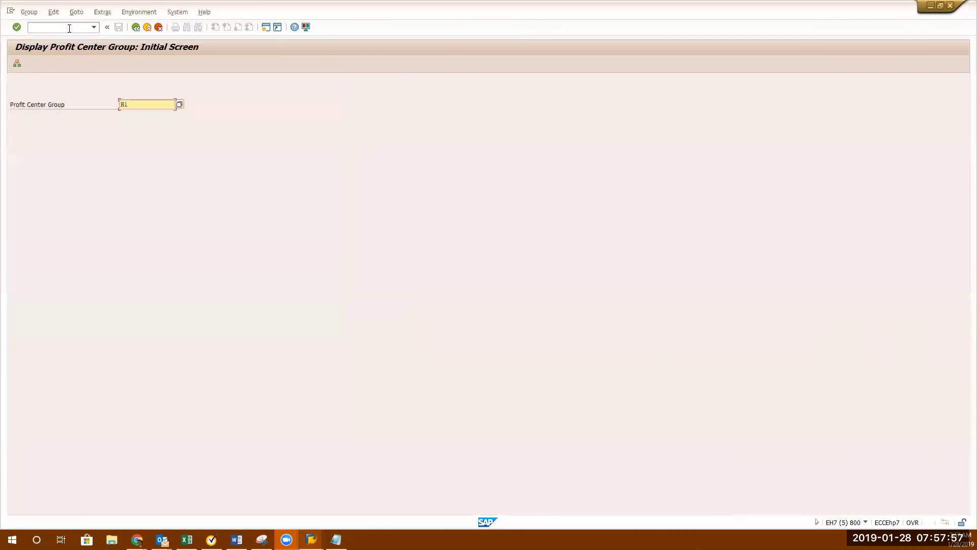
left_click(136, 27)
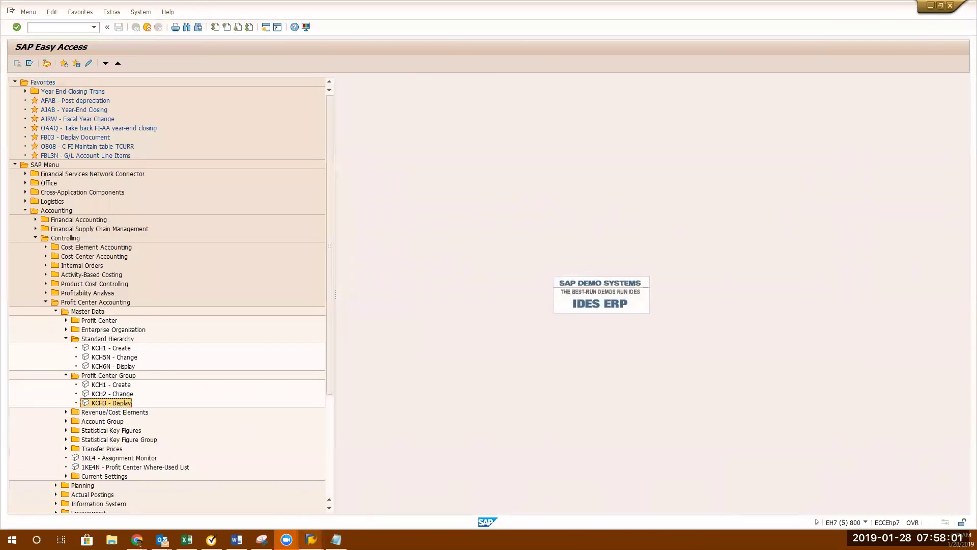
- Check the transaction code notes in Notepad and start cost center group display KSH3 in the Data Browser session
key("alt+Tab")
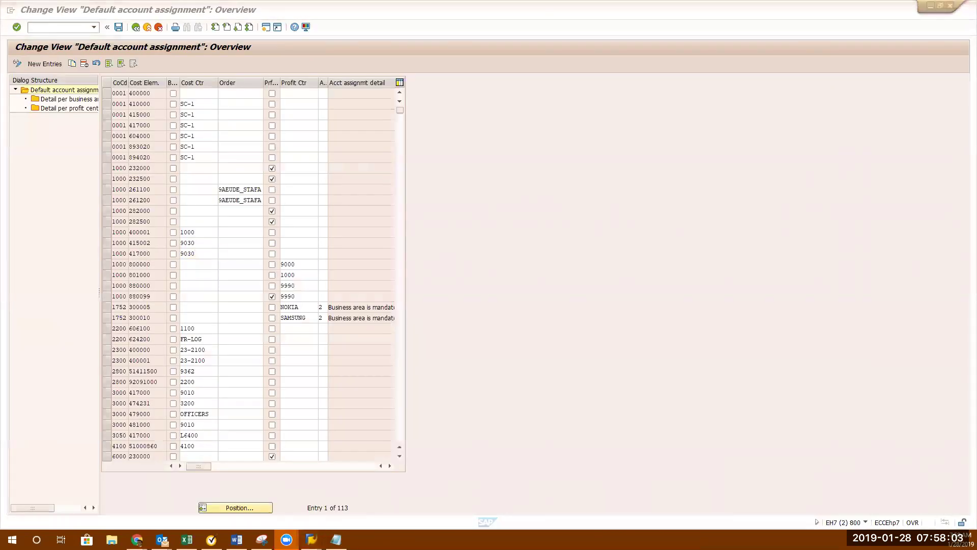
key("alt+Tab")
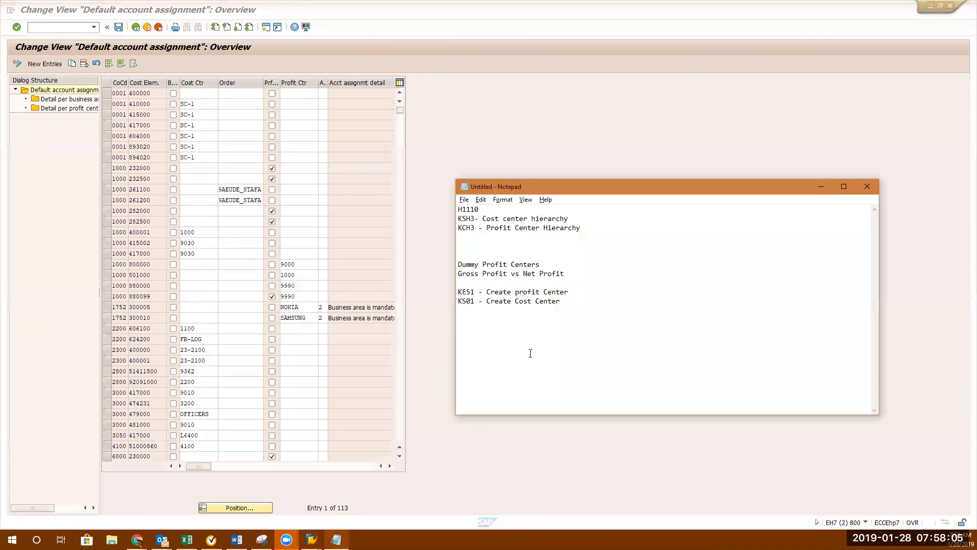
left_click(325, 179)
mouse_move(311, 539)
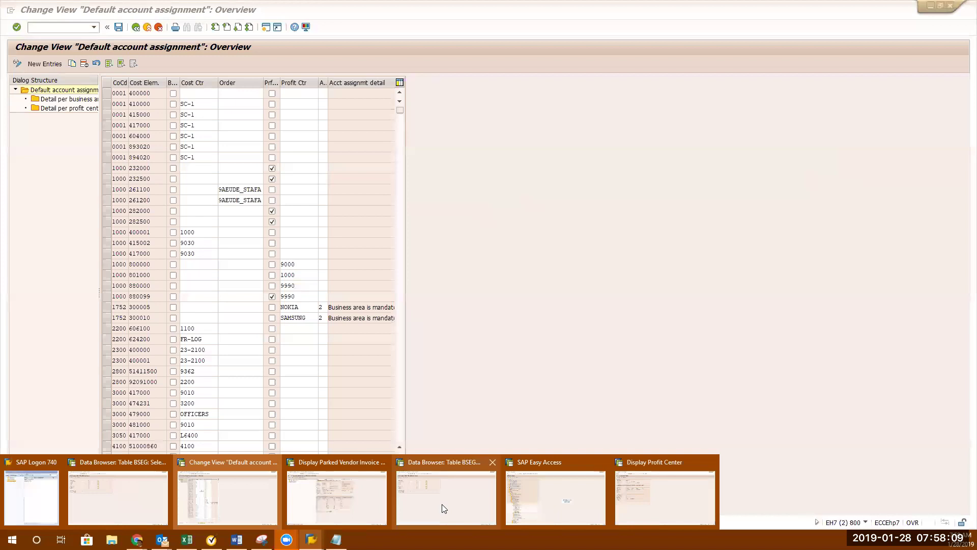
left_click(442, 505)
left_click(49, 27)
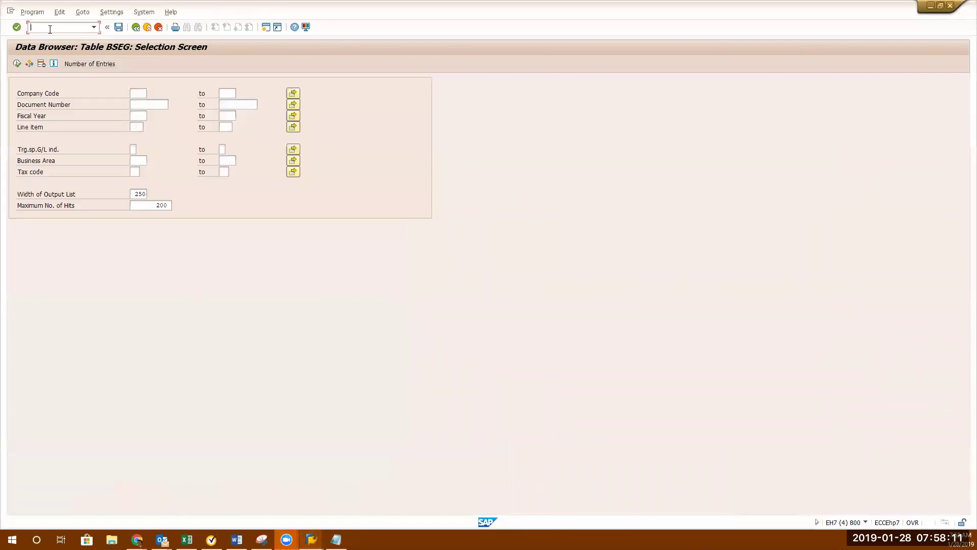
type("/NKSH3")
key("Return")
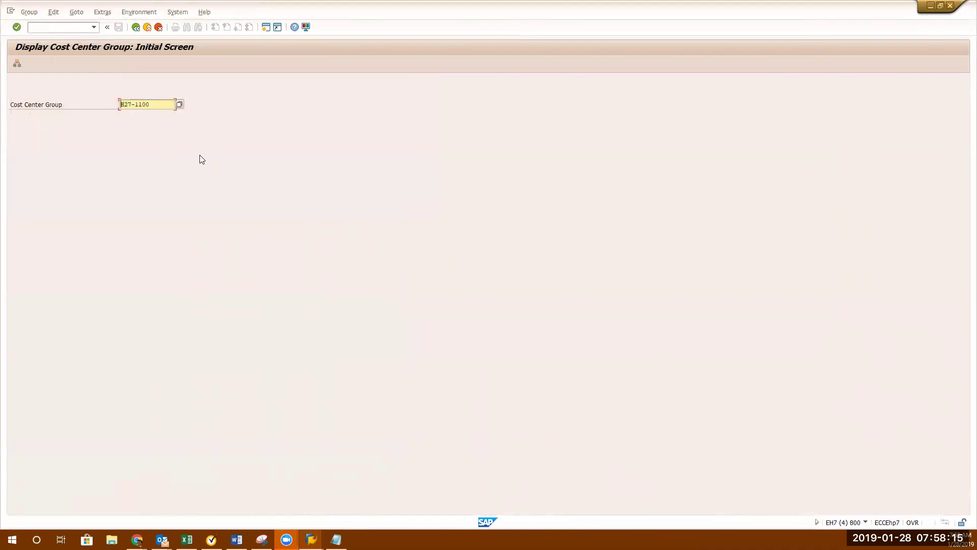
- Display cost center group H27-1100, expand subgroups H27-1110 and H27-1120, and return to the initial screen
key("Return")
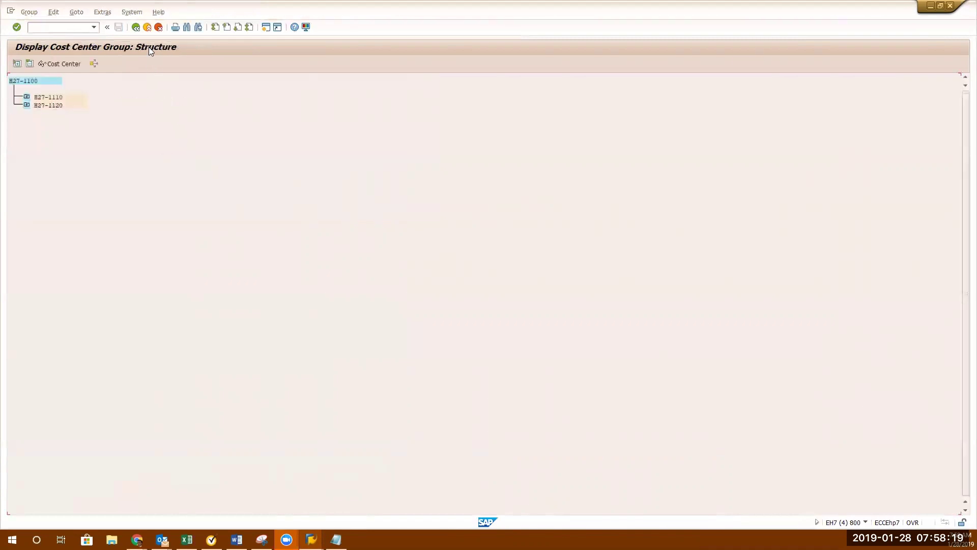
left_click(27, 105)
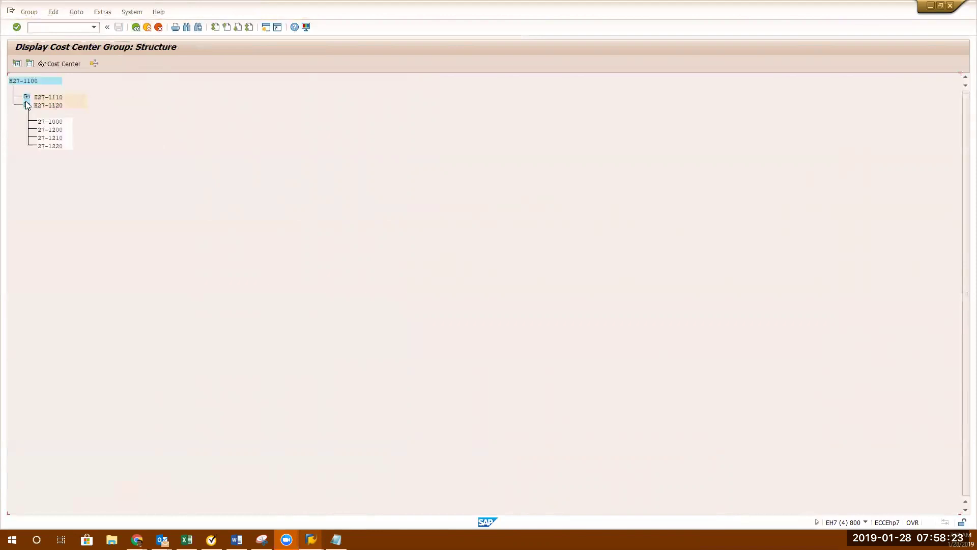
left_click(26, 97)
left_click(144, 28)
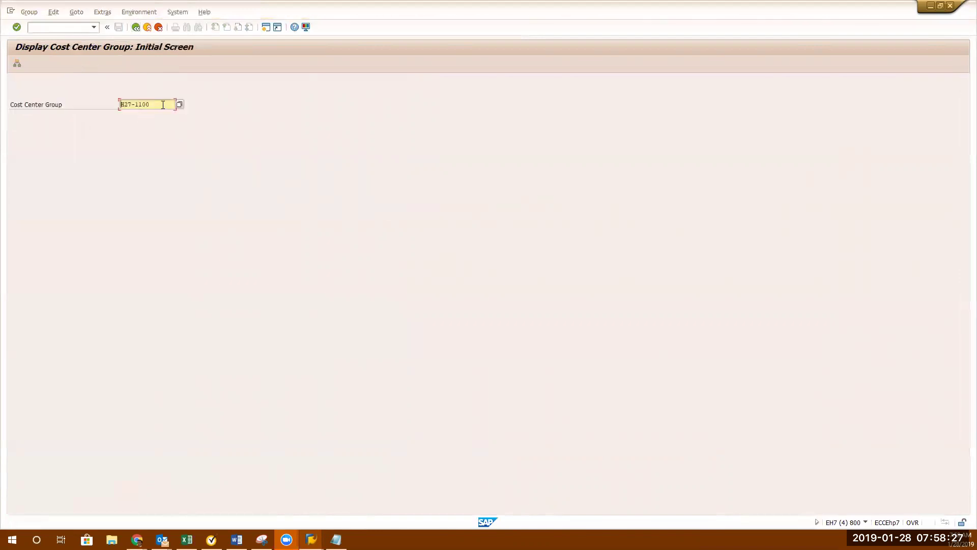
- Try to display cost center group H3 and decline creating it
key("BackSpace")
key("BackSpace")
key("BackSpace")
key("BackSpace")
key("BackSpace")
key("BackSpace")
key("BackSpace")
key("BackSpace")
type("h3")
key("Return")
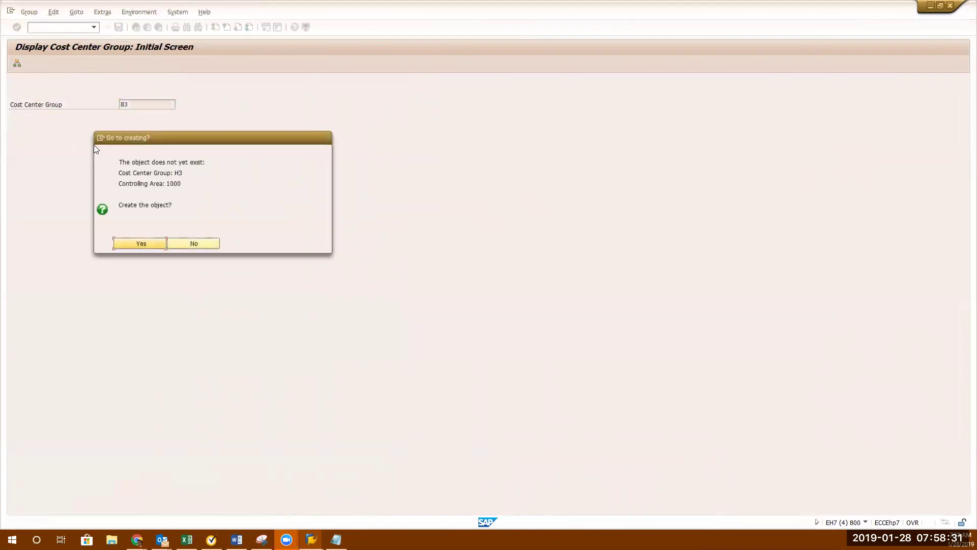
left_click(196, 244)
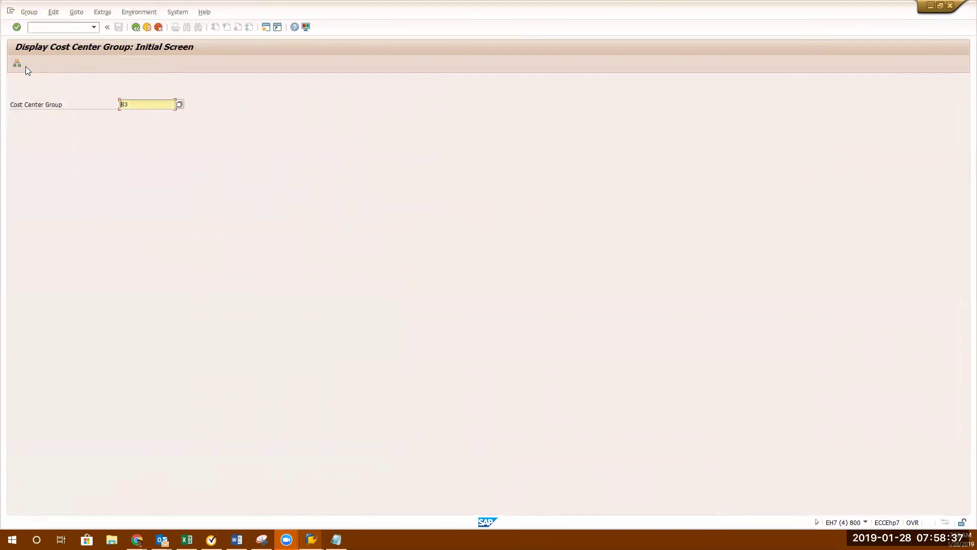
- Search all cost center groups in controlling area 1000, and review the hit list and its restriction options
left_click(178, 105)
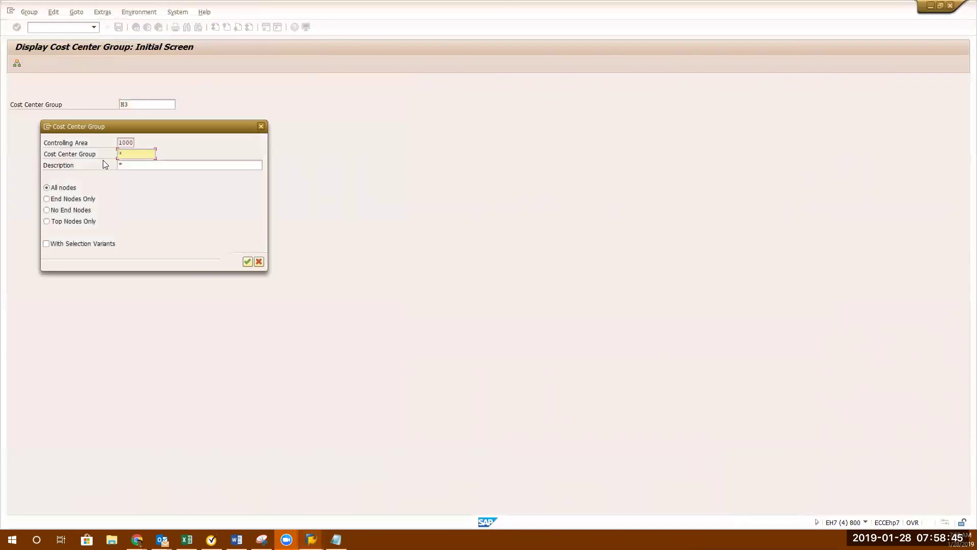
left_click(146, 155)
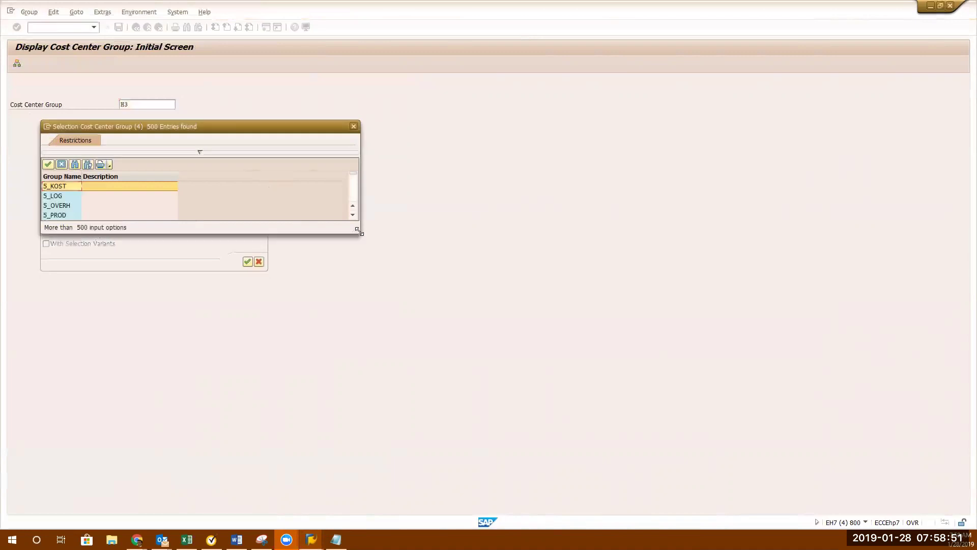
left_click_drag(359, 231, 293, 529)
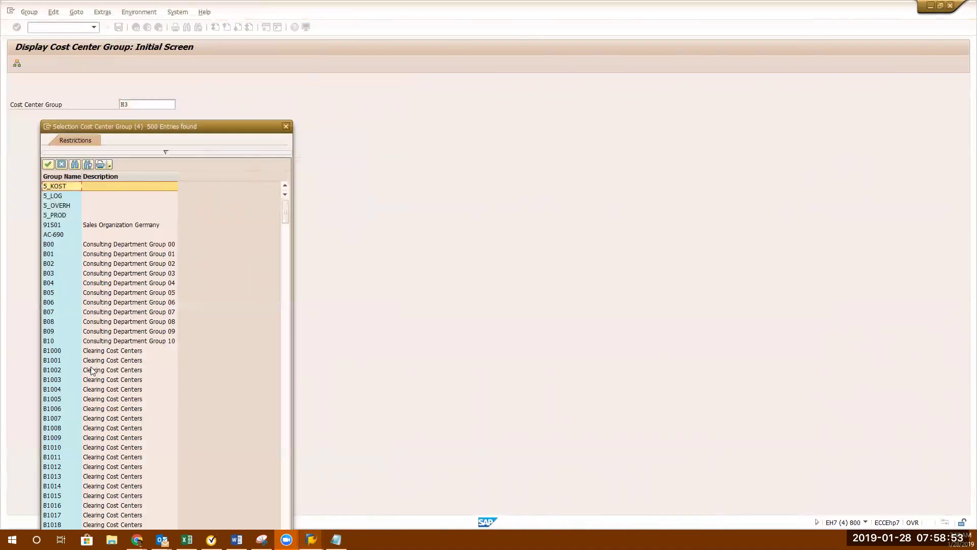
left_click_drag(286, 211, 260, 524)
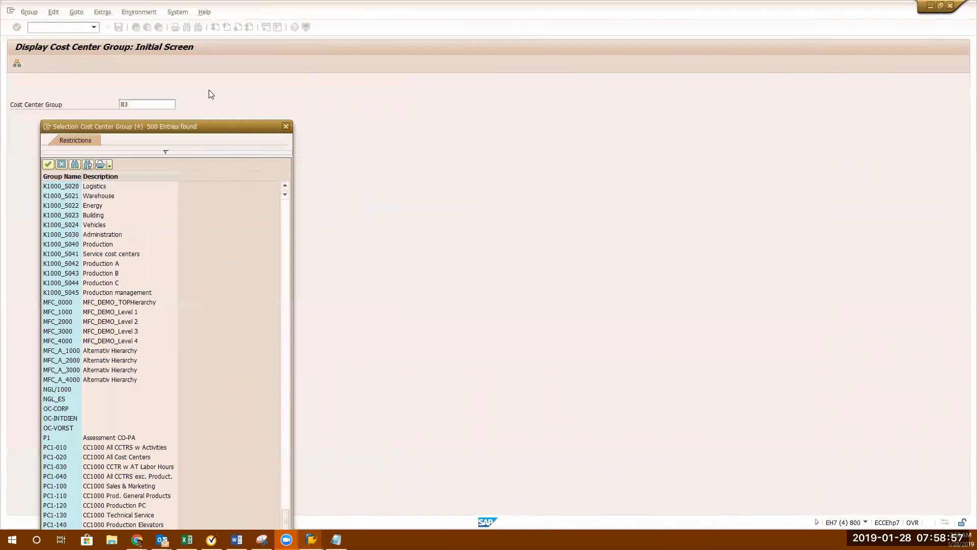
left_click_drag(203, 126, 318, 5)
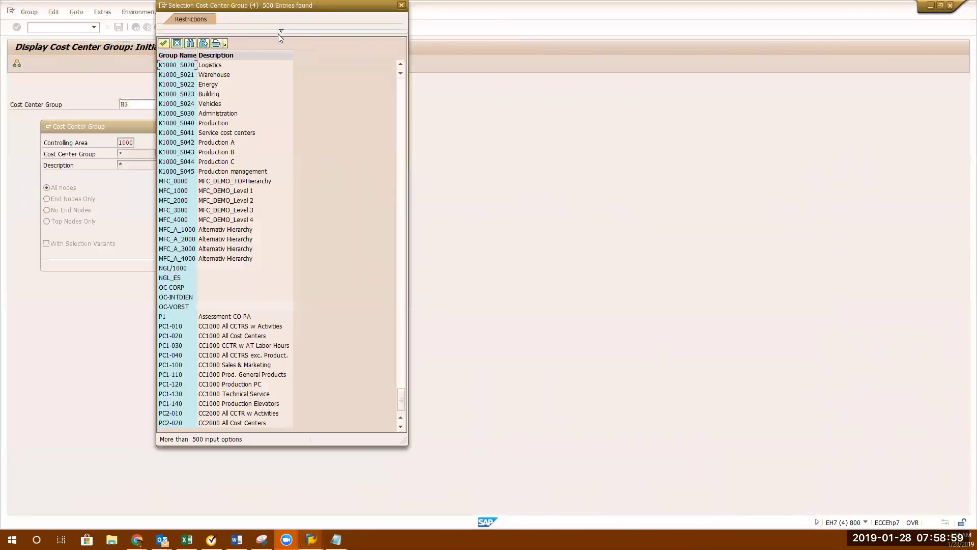
left_click(280, 31)
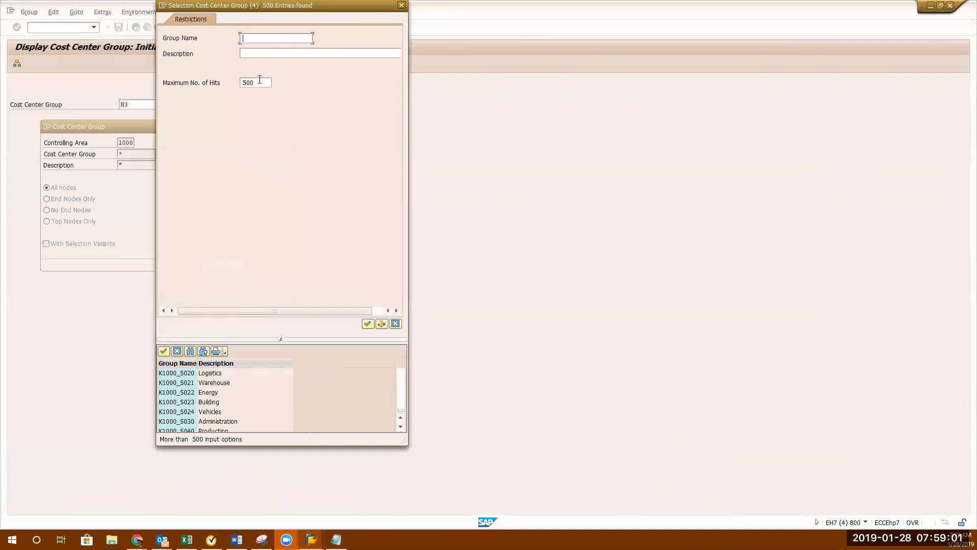
key("Escape")
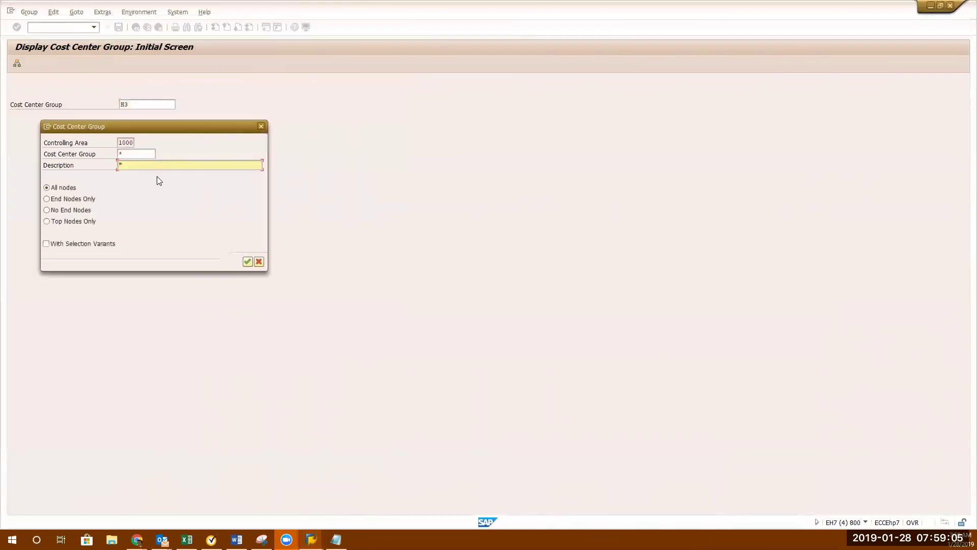
- Cancel the cost center group search and leave the group display for SAP Easy Access
key("alt+Tab")
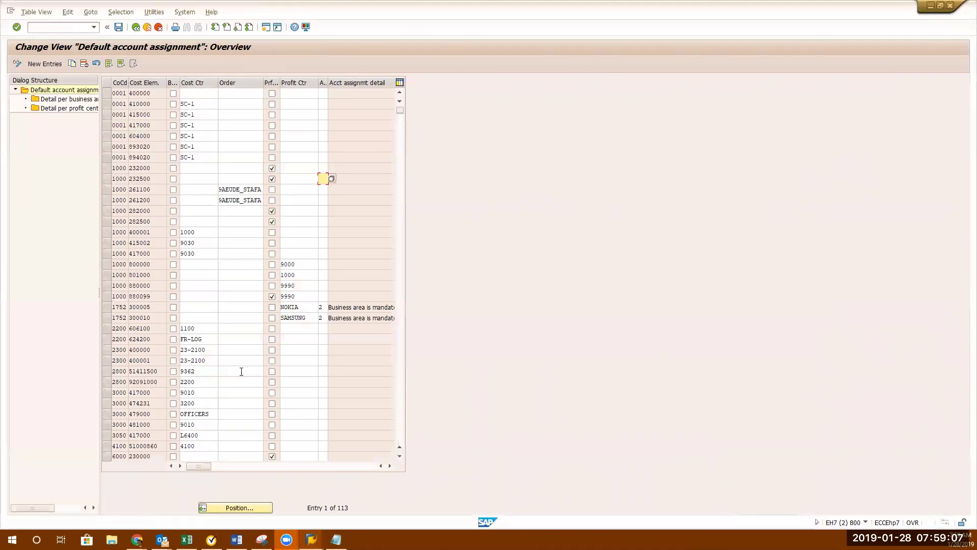
key("alt+Tab")
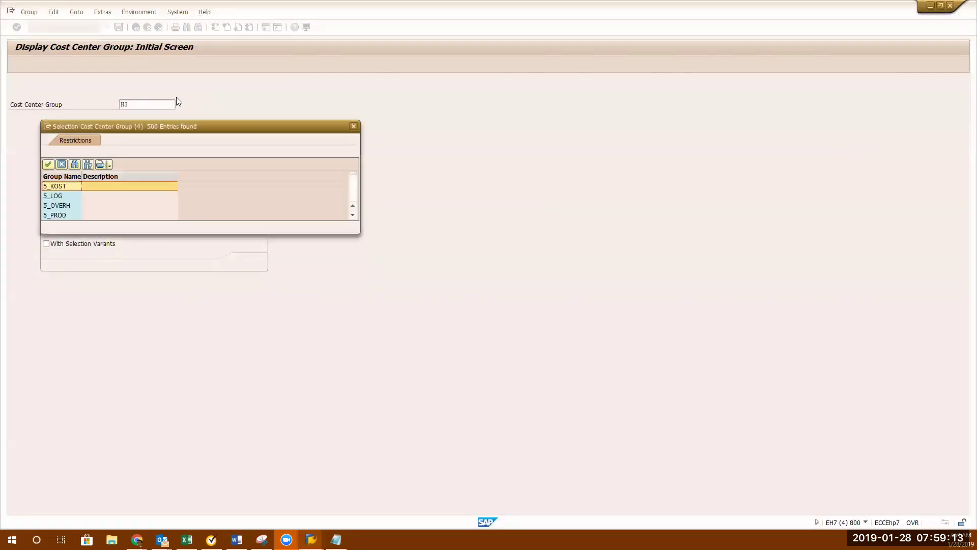
key("Escape")
key("Escape")
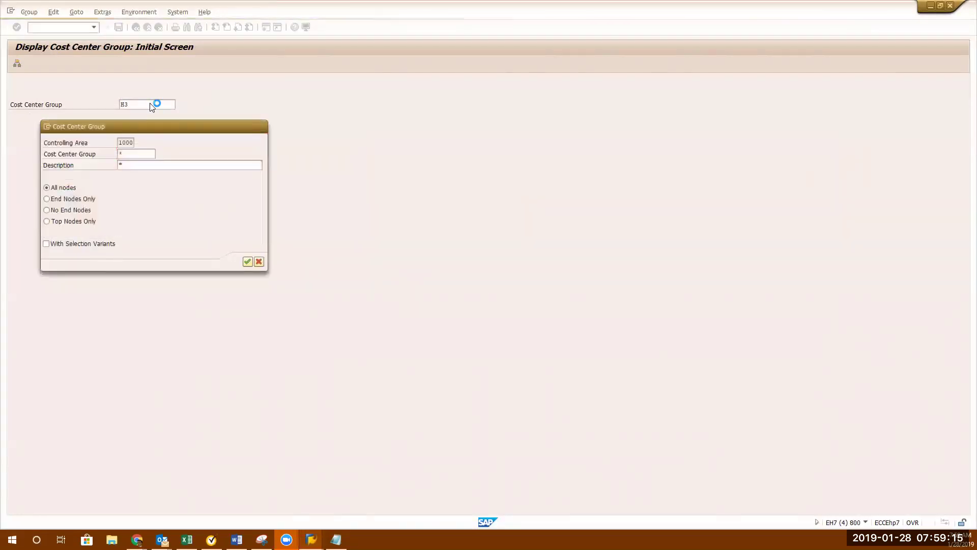
key("Escape")
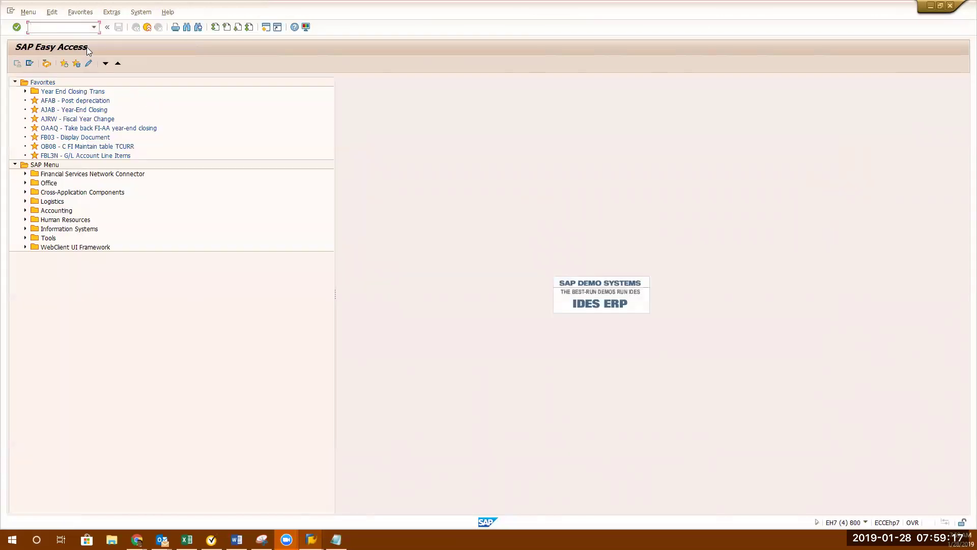
- Restart cost center group display KSH3 and display group H1 without evaluating the master data
left_click(95, 28)
left_click(73, 36)
key("Return")
type("h")
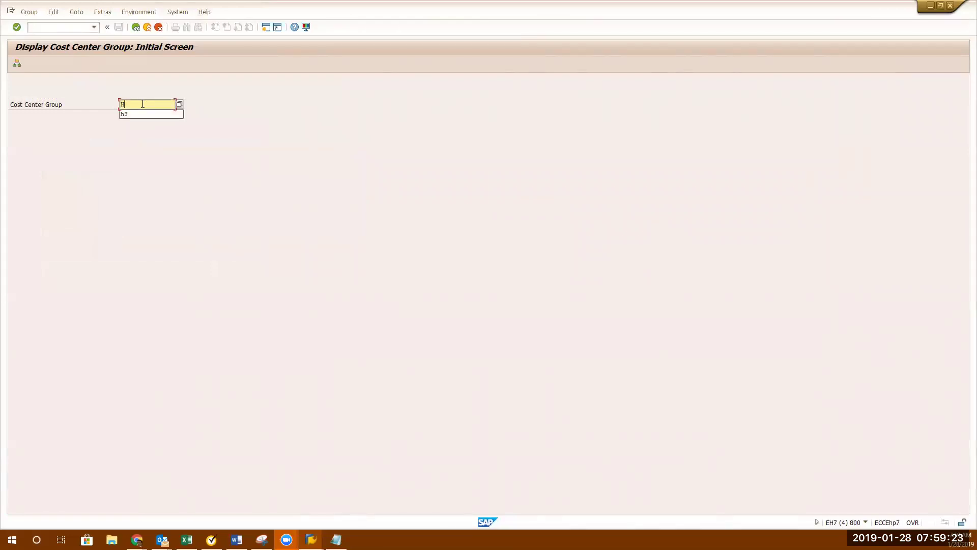
type("1")
key("Return")
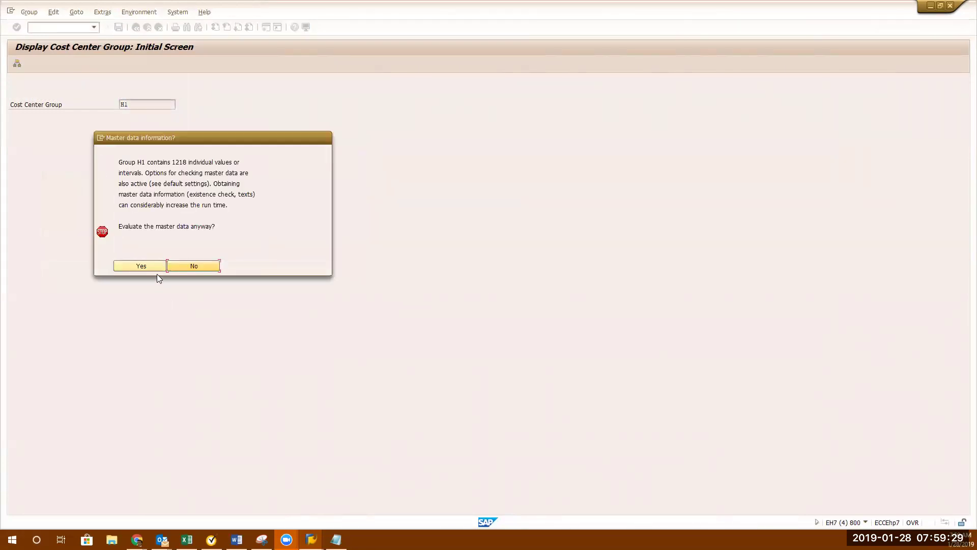
left_click(190, 266)
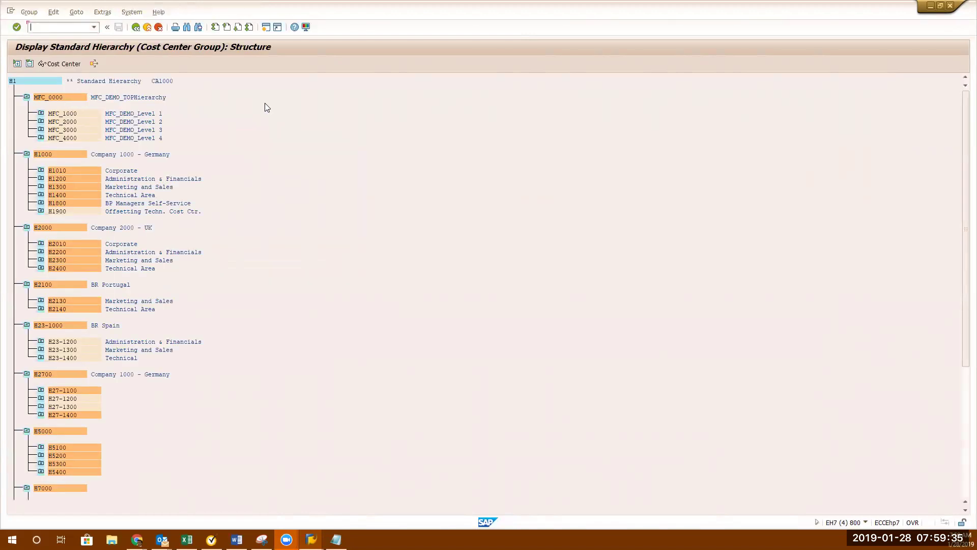
- Annotate the KSH3 cost center hierarchy line in the Notepad notes and return to the H1 hierarchy display
key("alt+Tab")
key("alt+Tab")
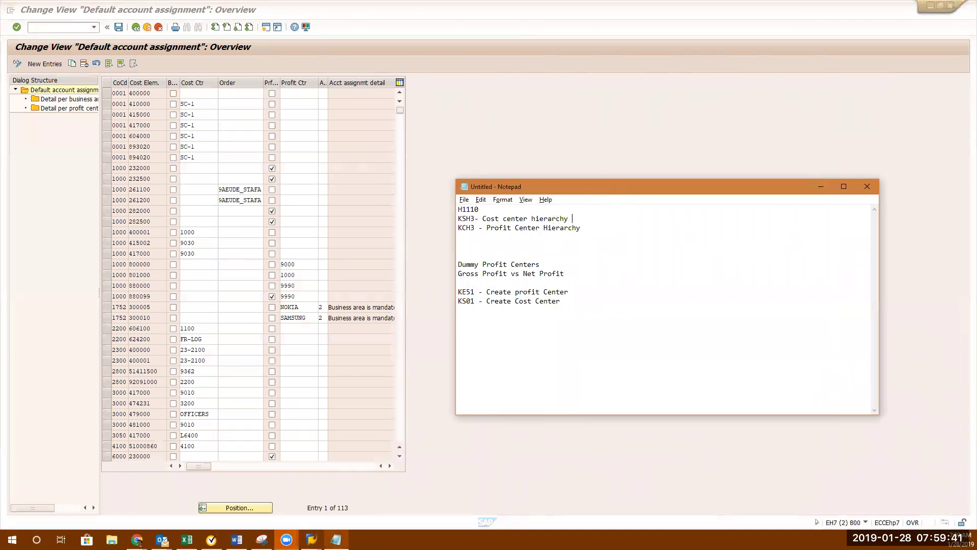
type("1)")
left_click(386, 350)
key("alt+Tab")
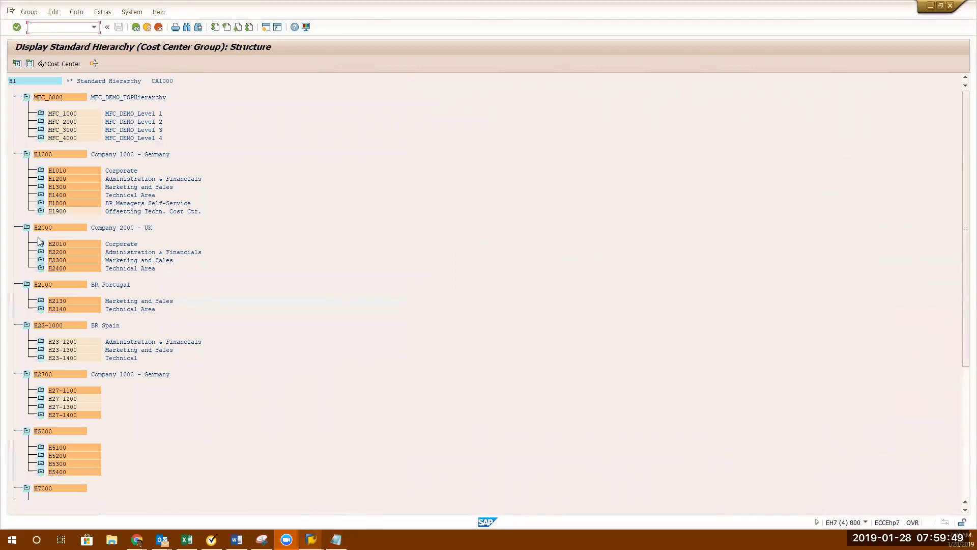
- Expand groups H1010 and H1110 under H1000 and locate cost center VRITLABSJ
left_click(40, 172)
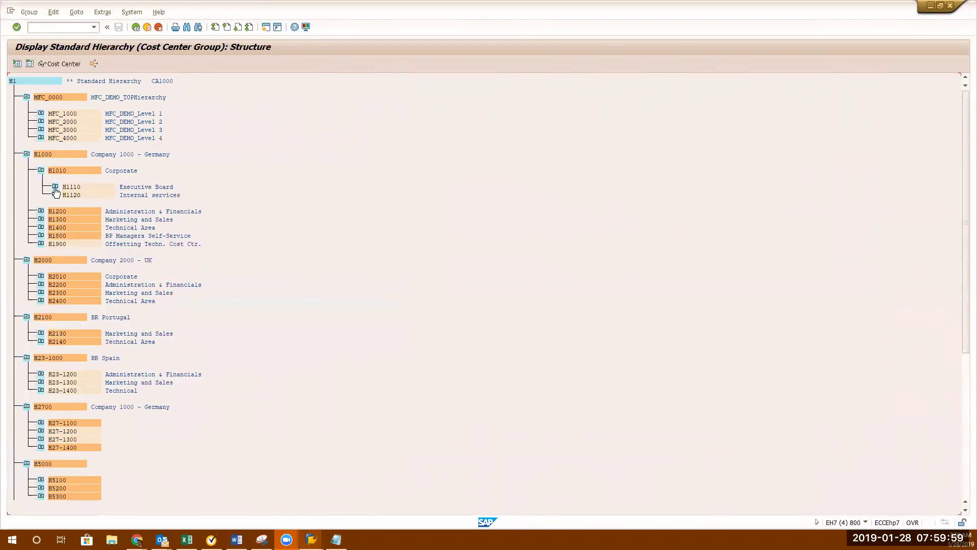
left_click(55, 187)
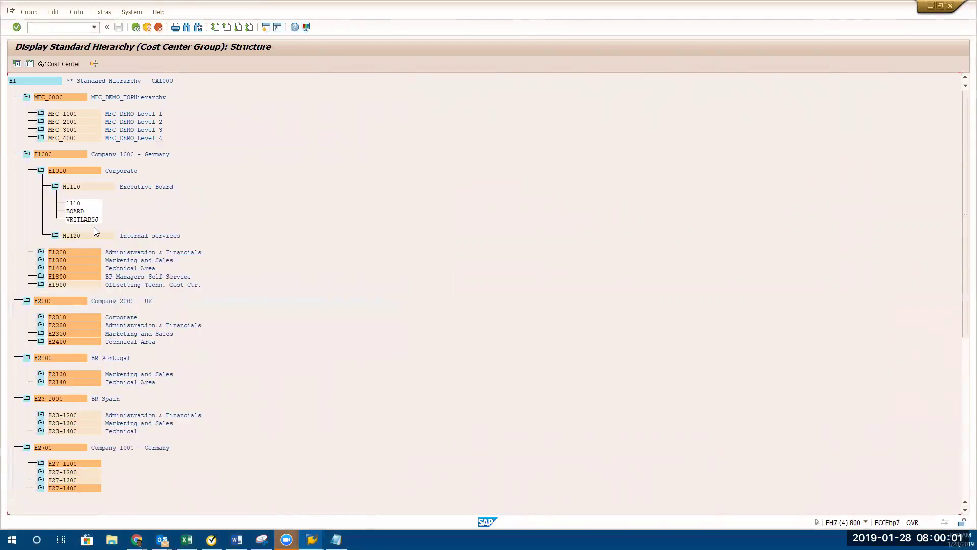
left_click(87, 223)
- Set the default cost center for company code 1000, cost element 417000 to VRITLABSJ and save the default account assignments
key("alt+Tab")
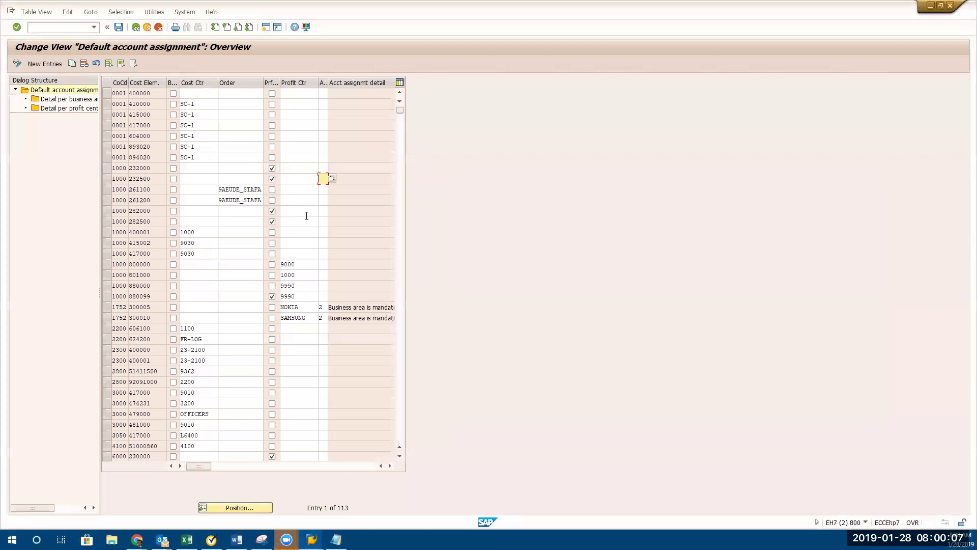
left_click_drag(201, 255, 155, 253)
type("vir")
key("BackSpace")
key("BackSpace")
type("ritlabsj")
key("Return")
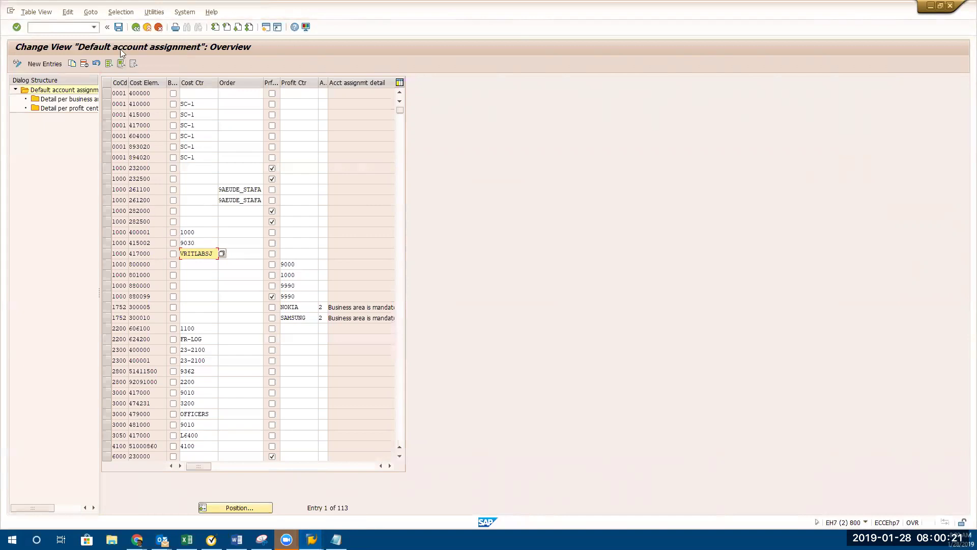
left_click(119, 28)
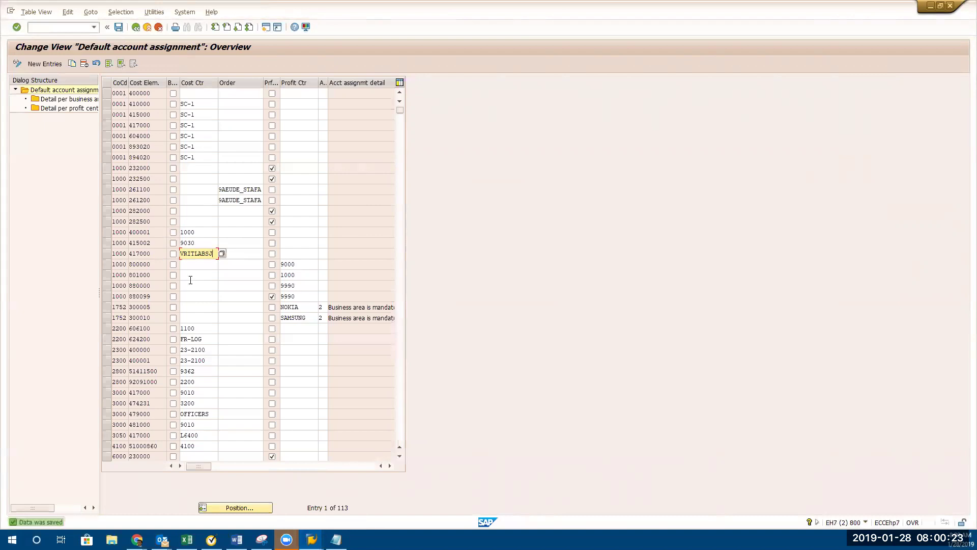
left_click(154, 252)
left_click_drag(153, 253, 129, 254)
left_click(106, 257)
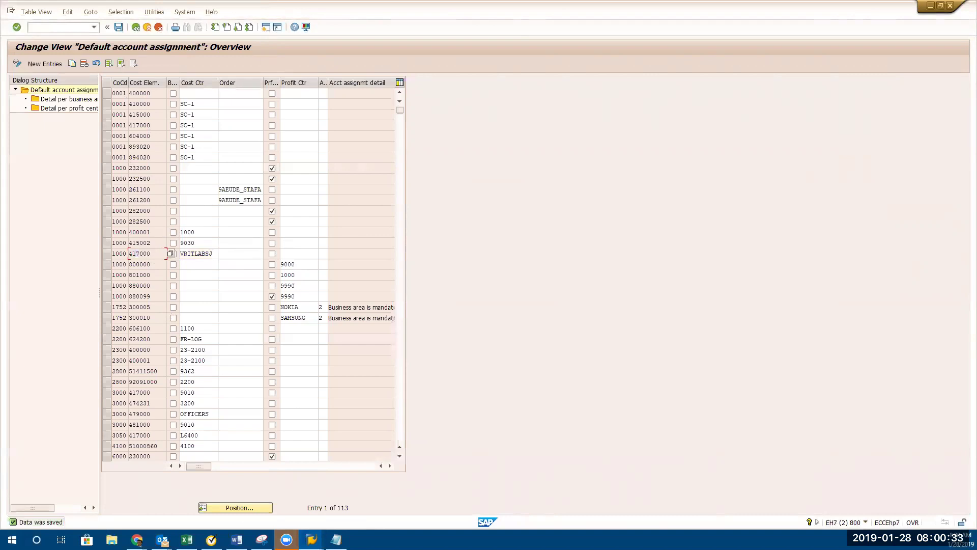
- Start vendor invoice entry with transaction FB60 in the SAP Easy Access session and narrow the tree area
mouse_move(312, 540)
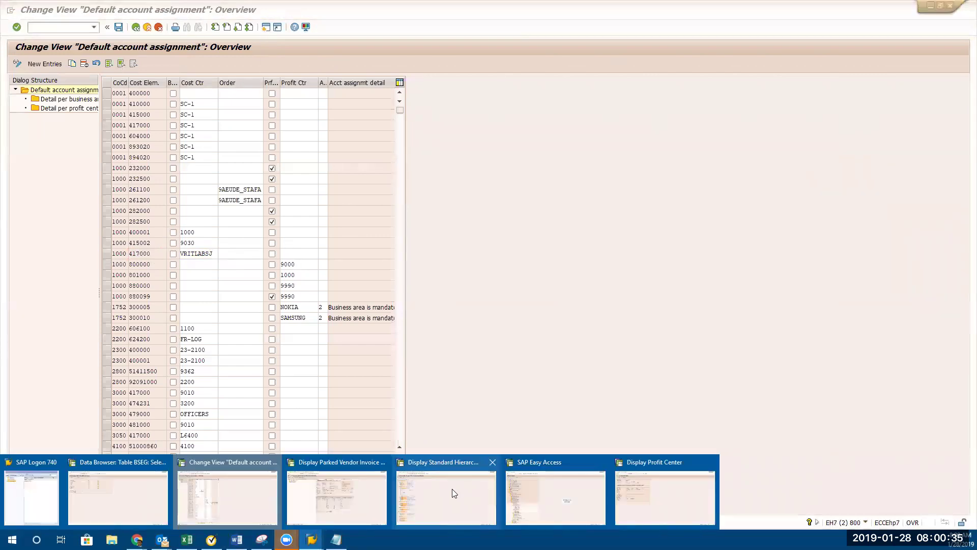
left_click(584, 492)
left_click(53, 30)
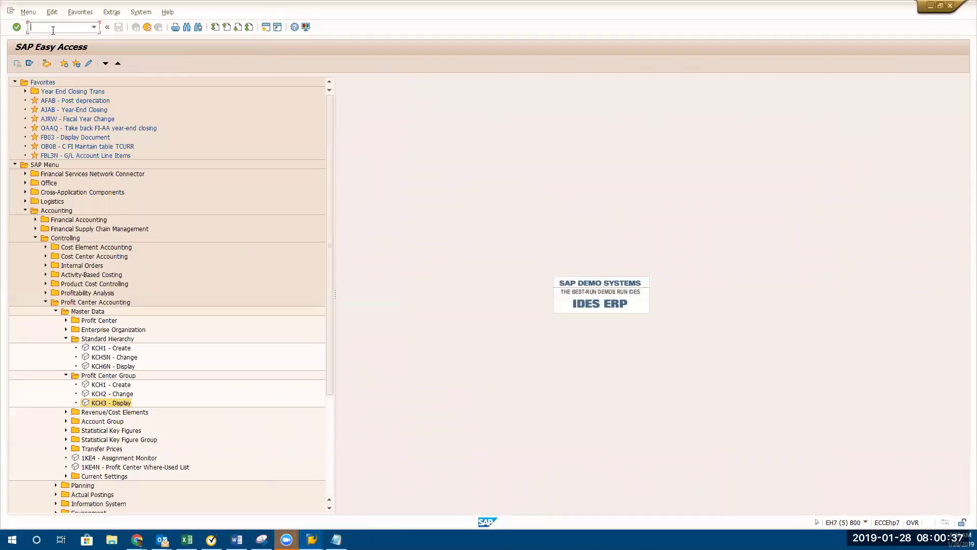
type("/nfb60")
key("Return")
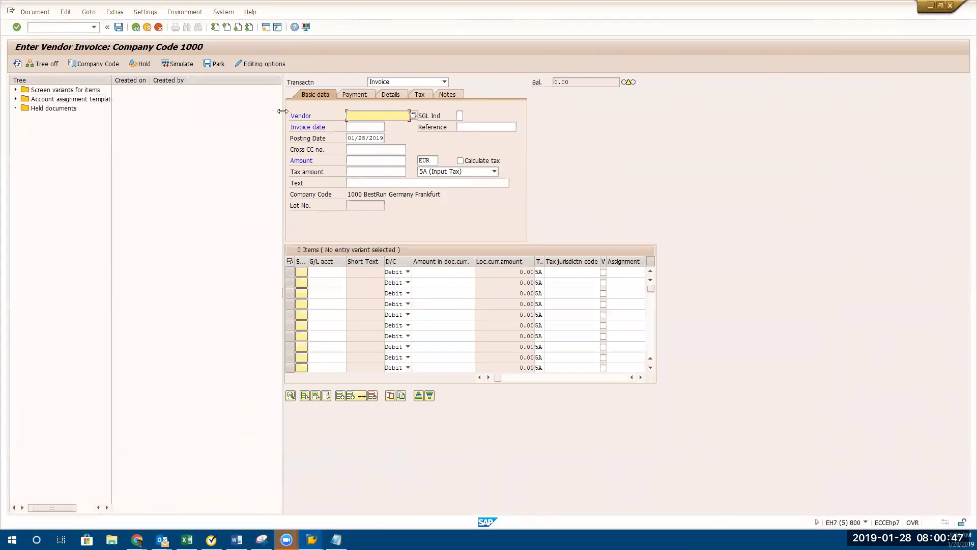
left_click_drag(282, 111, 159, 127)
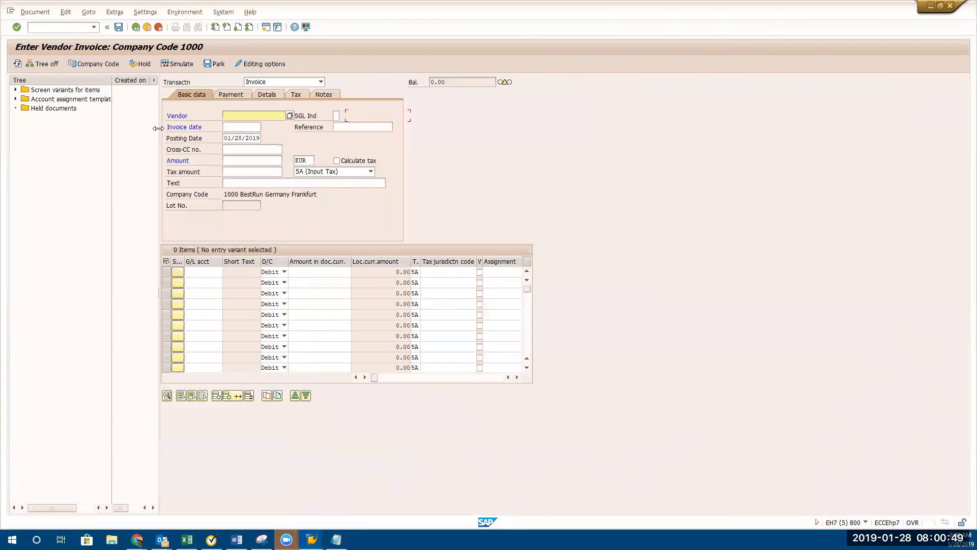
- Fill the invoice header with vendor 56, invoice date 01/27/2019, amount 100 EUR and a blank tax code
left_click(264, 114)
left_click(265, 111)
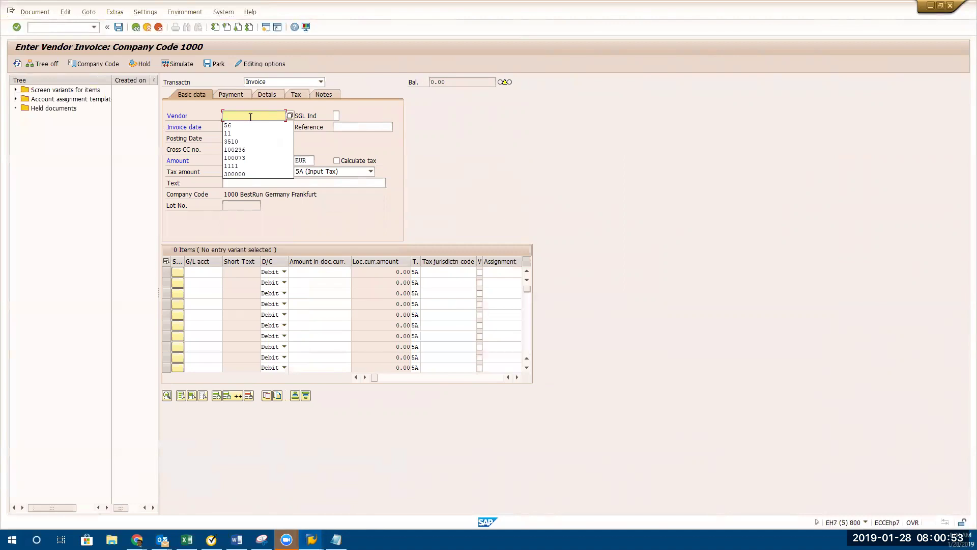
left_click(248, 125)
left_click(237, 128)
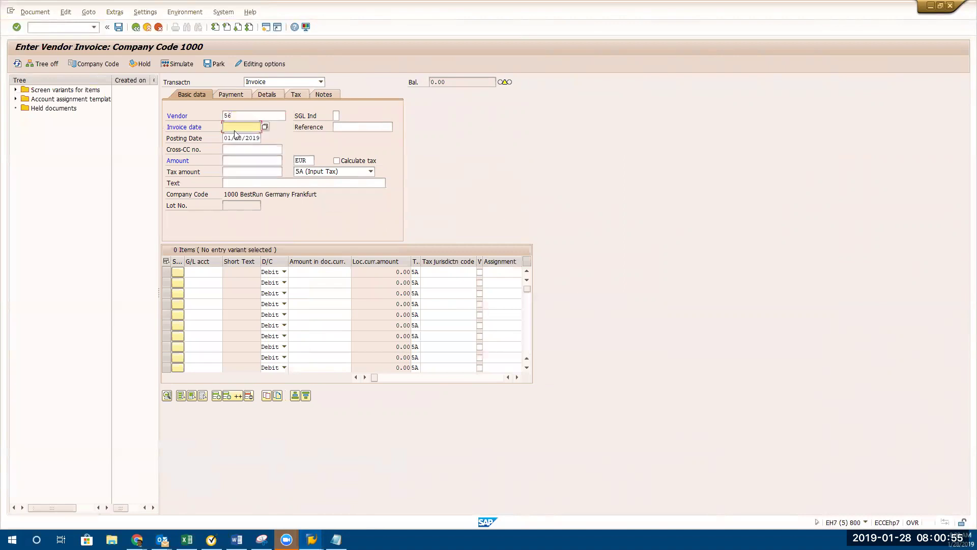
left_click(235, 134)
left_click(235, 138)
left_click(236, 161)
type("100")
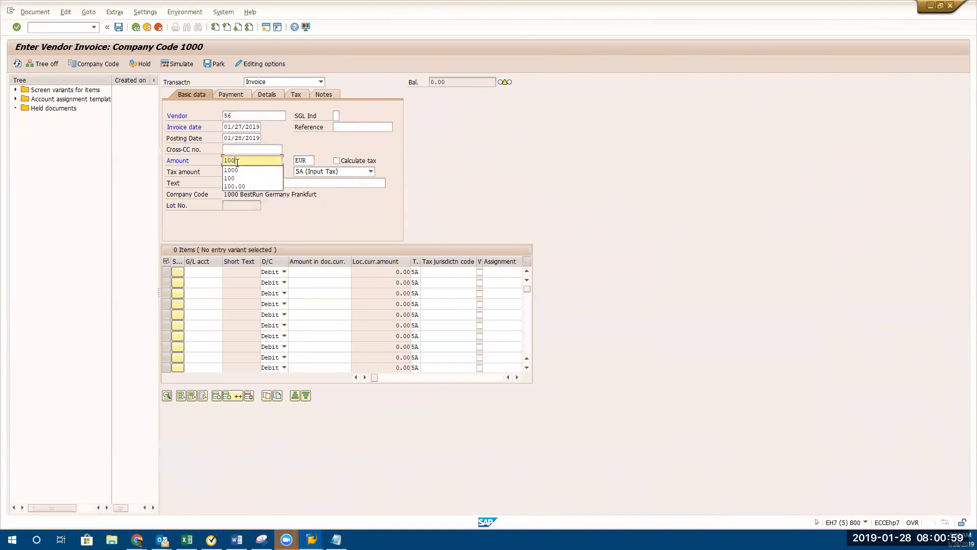
key("Return")
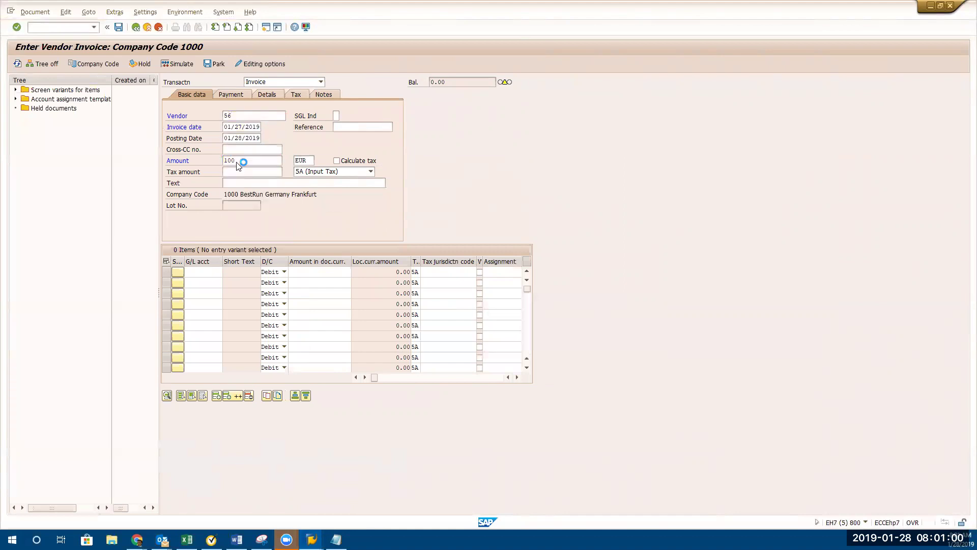
left_click(312, 173)
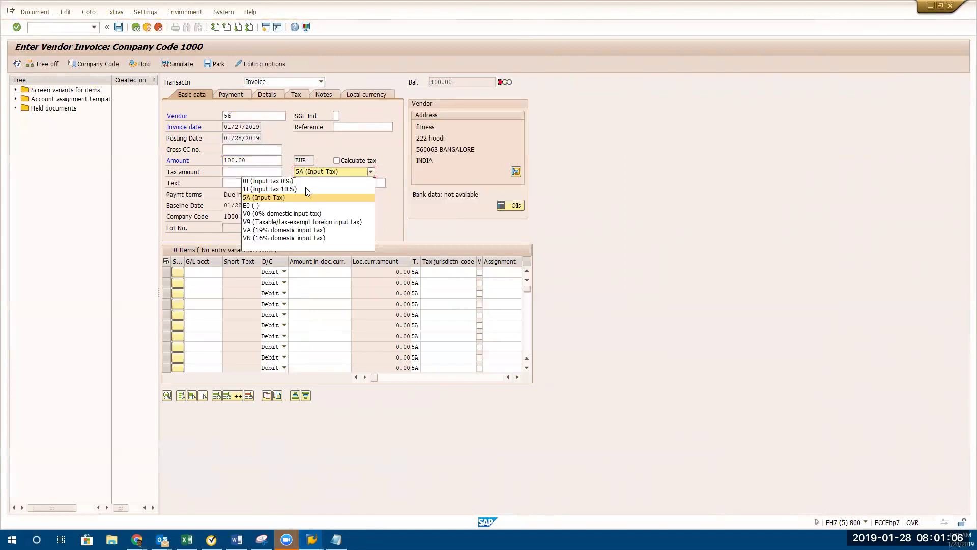
left_click(285, 246)
- Add a debit item for G/L account 417000 with amount 100 and check its cost center field
left_click(204, 271)
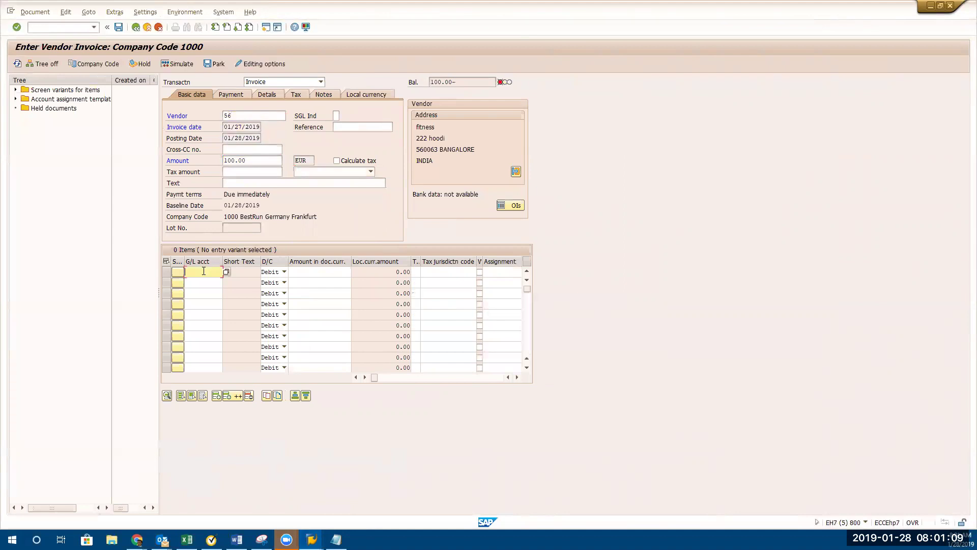
left_click(204, 271)
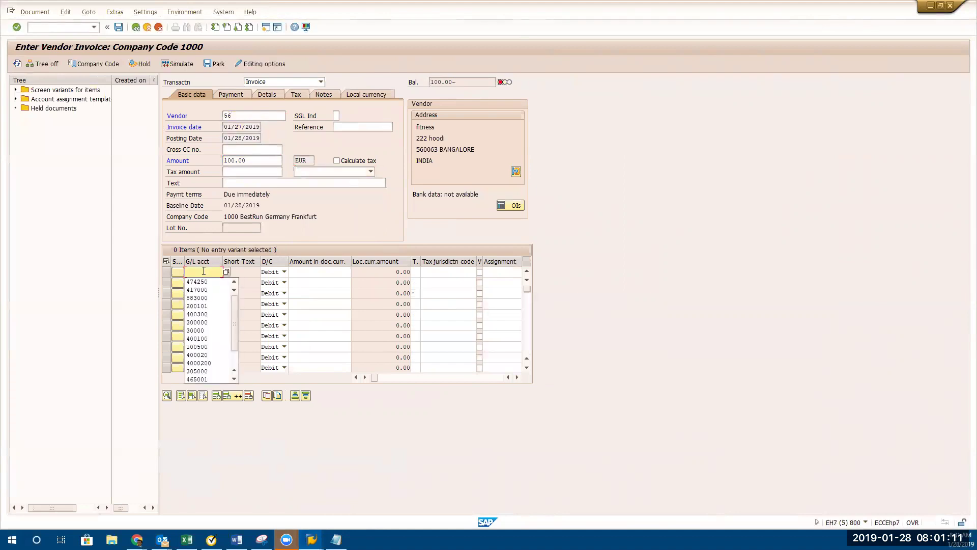
left_click(202, 288)
left_click(329, 272)
type("100")
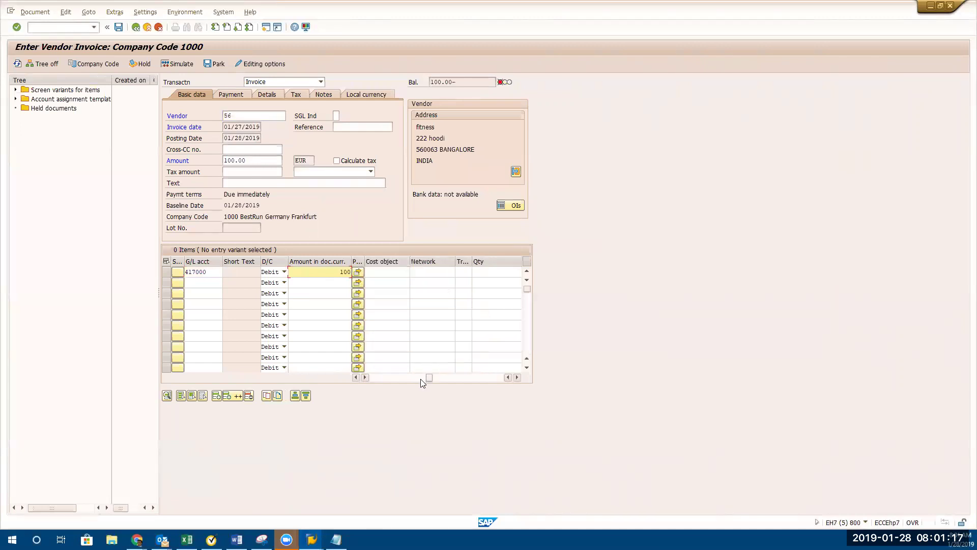
left_click_drag(430, 377, 391, 382)
left_click(434, 274)
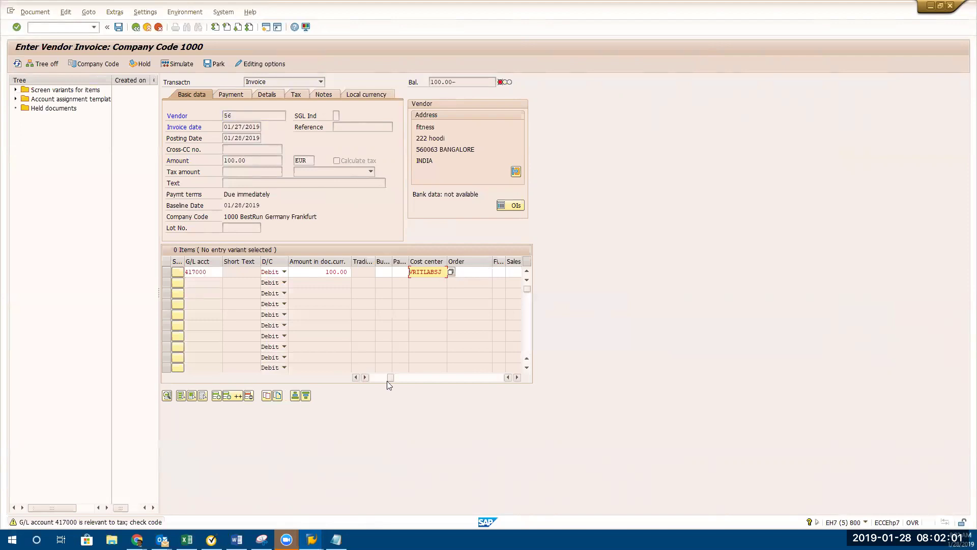
- Accept the 417000 debit item and check its profit center field
left_click_drag(389, 380, 405, 378)
left_click(422, 270)
key("F4")
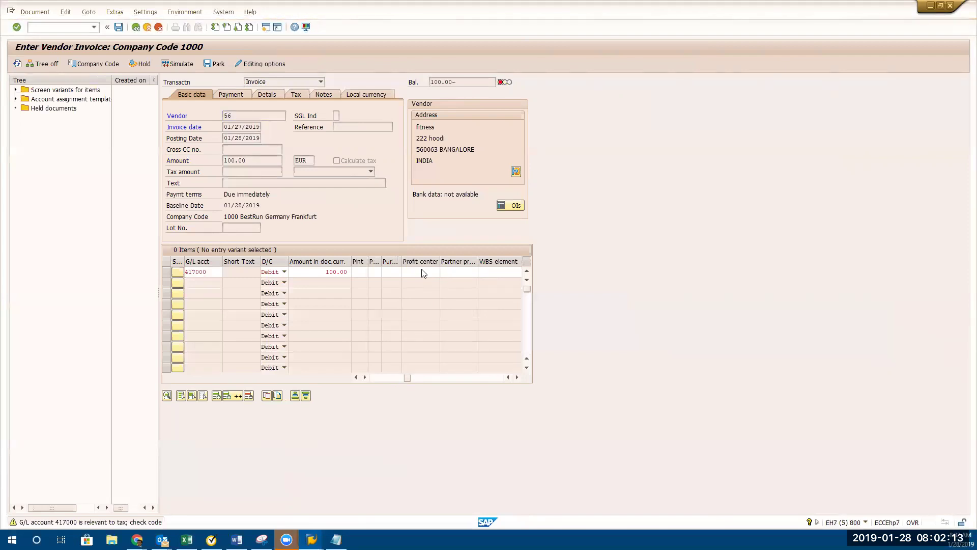
double_click(422, 271)
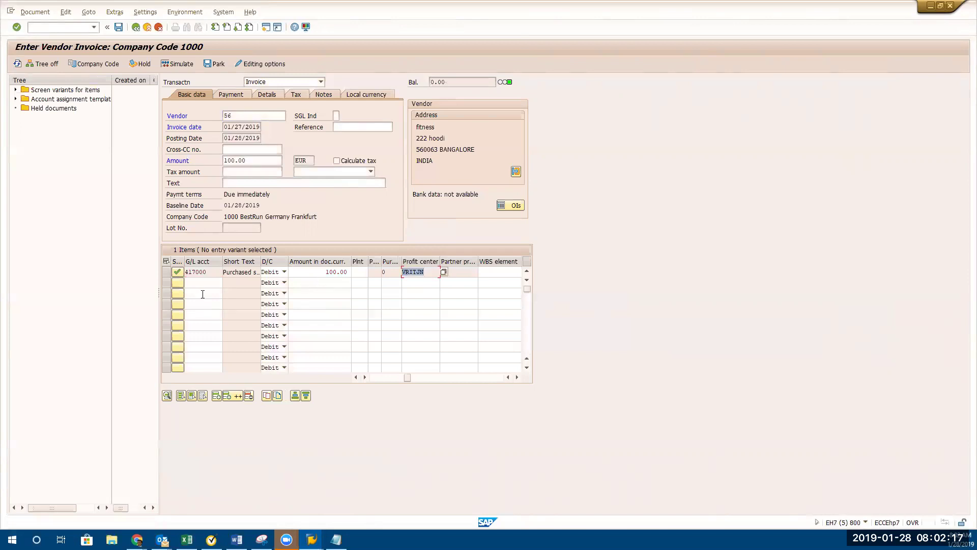
left_click(428, 274)
left_click_drag(427, 273, 414, 272)
left_click(322, 272)
left_click(428, 275)
left_click_drag(211, 271, 155, 269)
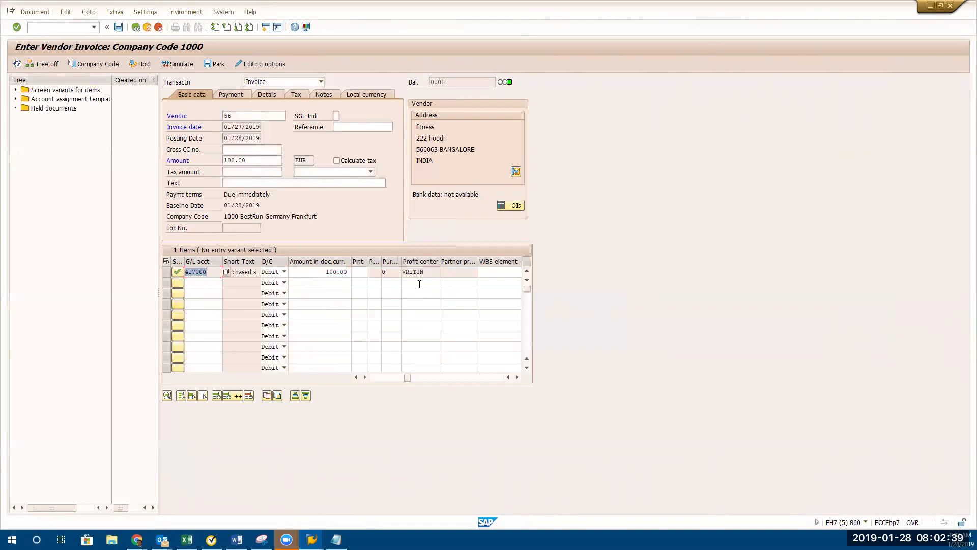
left_click(434, 276)
- Copy cost element 415002 from the default account assignments into the G/L account of the invoice's second item
left_click(206, 284)
key("alt+Tab")
double_click(157, 243)
key("ctrl+c")
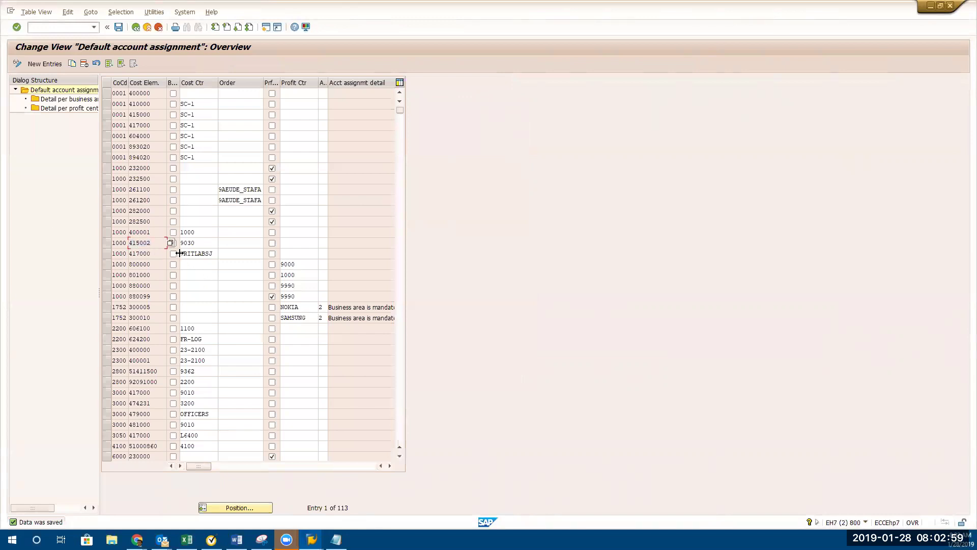
key("alt+Tab")
key("ctrl+v")
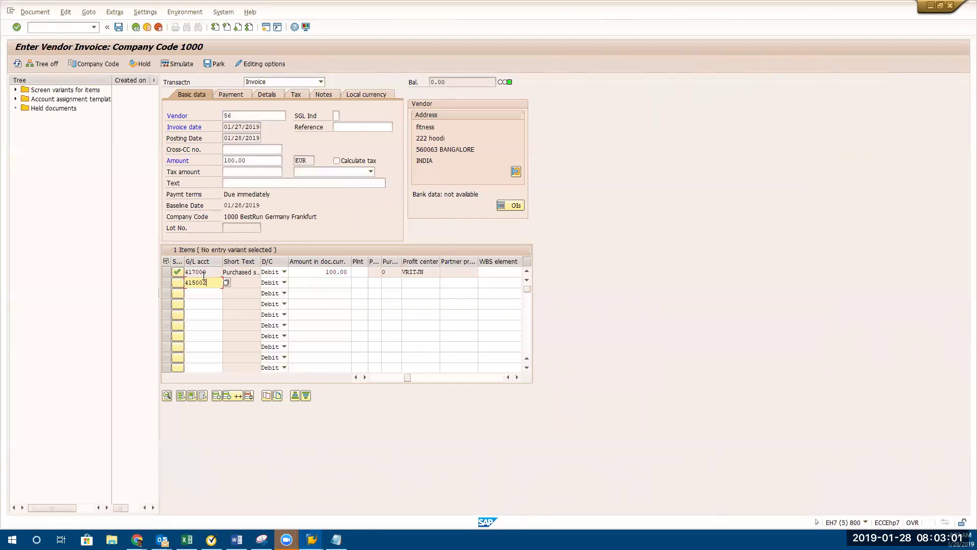
- Split the invoice amount by setting the 417000 and 415002 debit items to 50 each
left_click(331, 273)
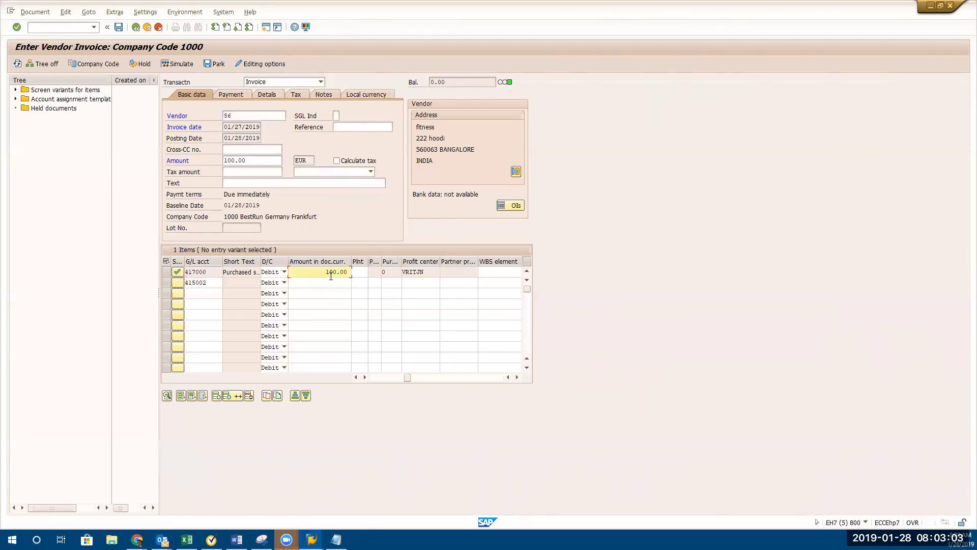
double_click(326, 272)
type("50")
left_click(317, 282)
type("50")
key("Return")
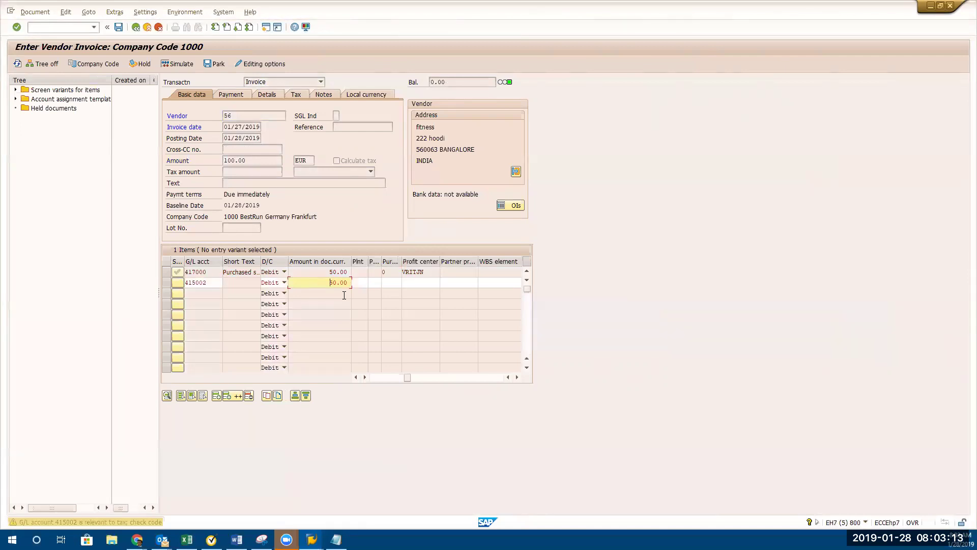
- Complete the 415002 item with profit center 9990 and post the vendor invoice
mouse_move(407, 379)
left_mouse_down()
mouse_move(392, 380)
mouse_move(408, 381)
left_mouse_up()
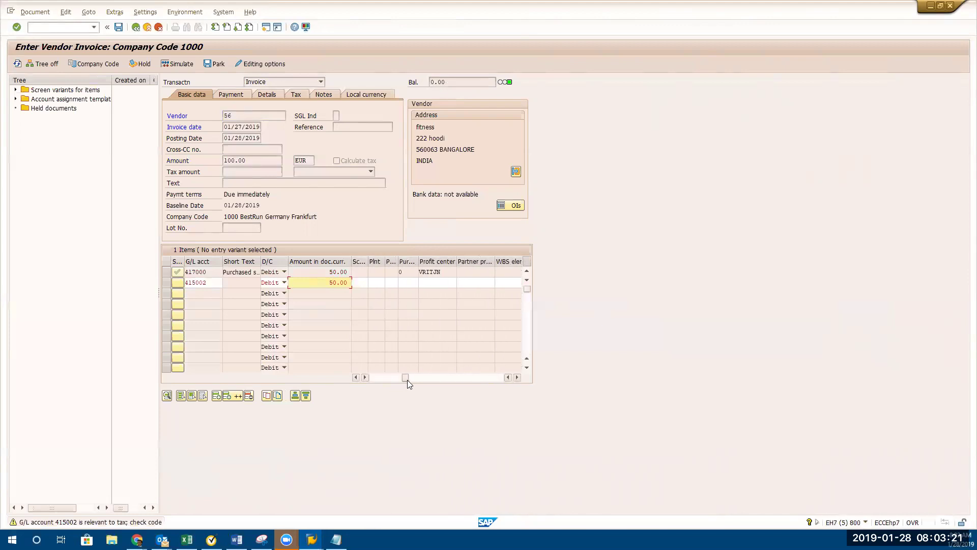
left_click(431, 282)
type("9990")
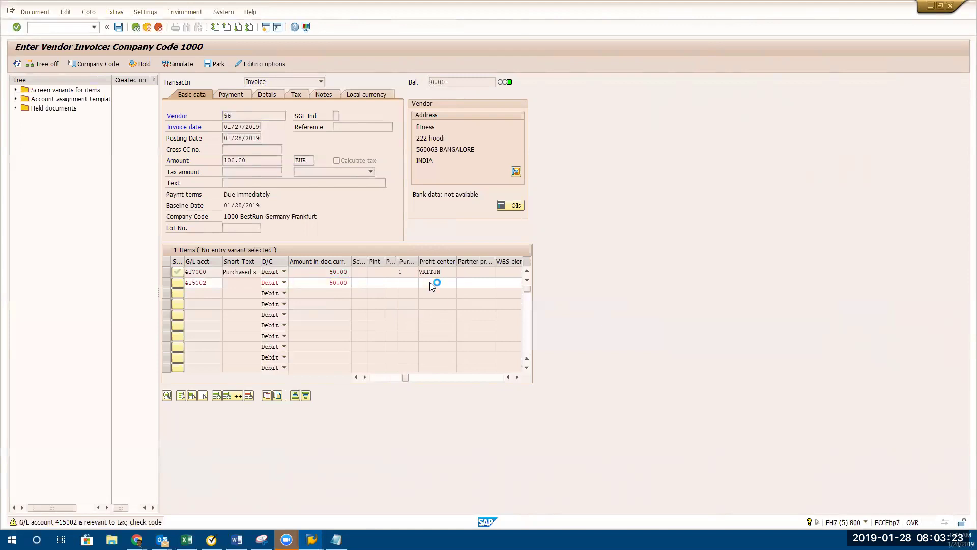
key("Return")
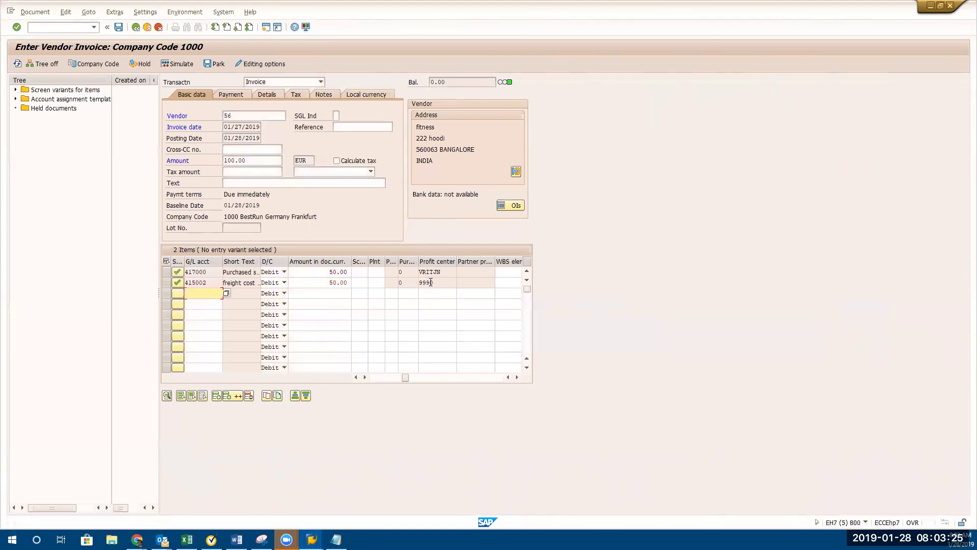
left_click_drag(405, 378, 373, 379)
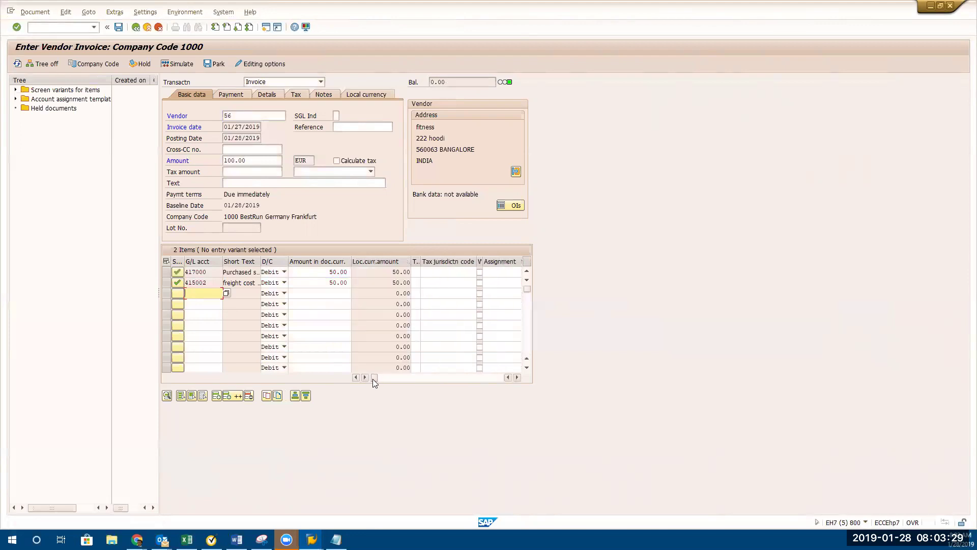
left_click(118, 27)
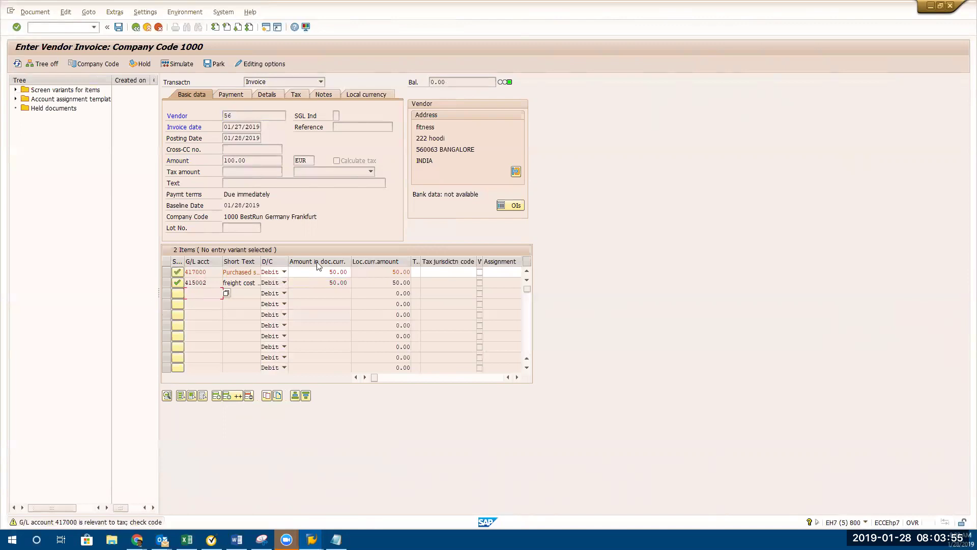
left_click(259, 281)
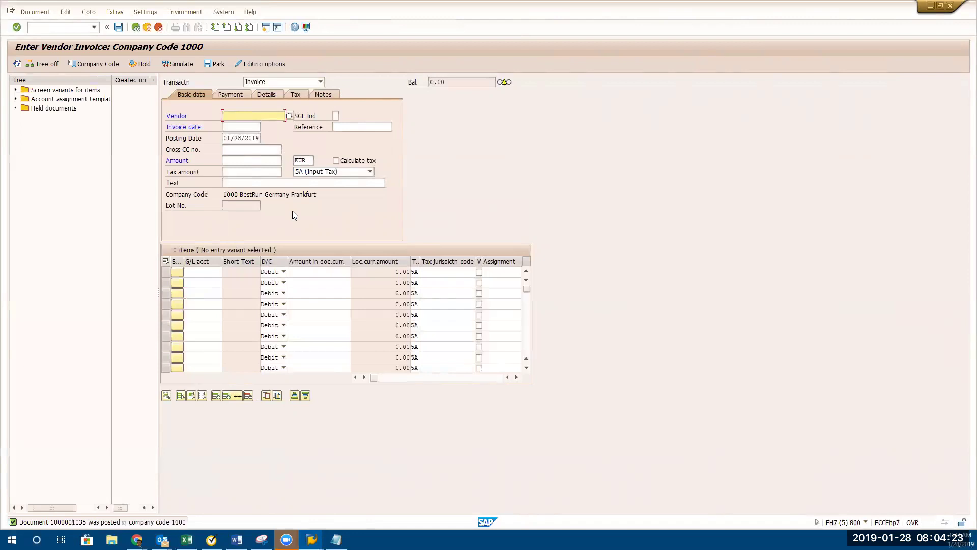
- Review the default account assignments of company code 1000 for cost elements 417000, 232000, 232500 and 261100
key("alt+Tab")
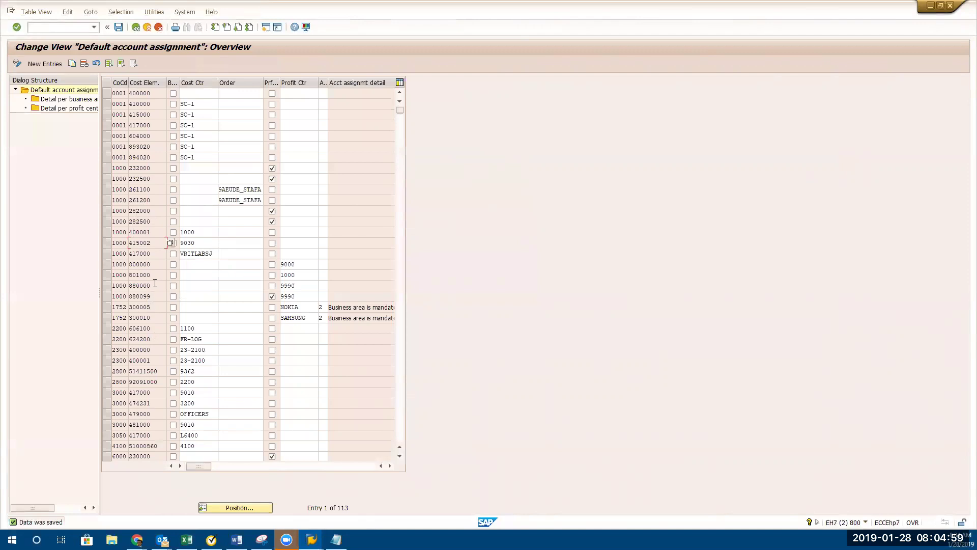
double_click(151, 254)
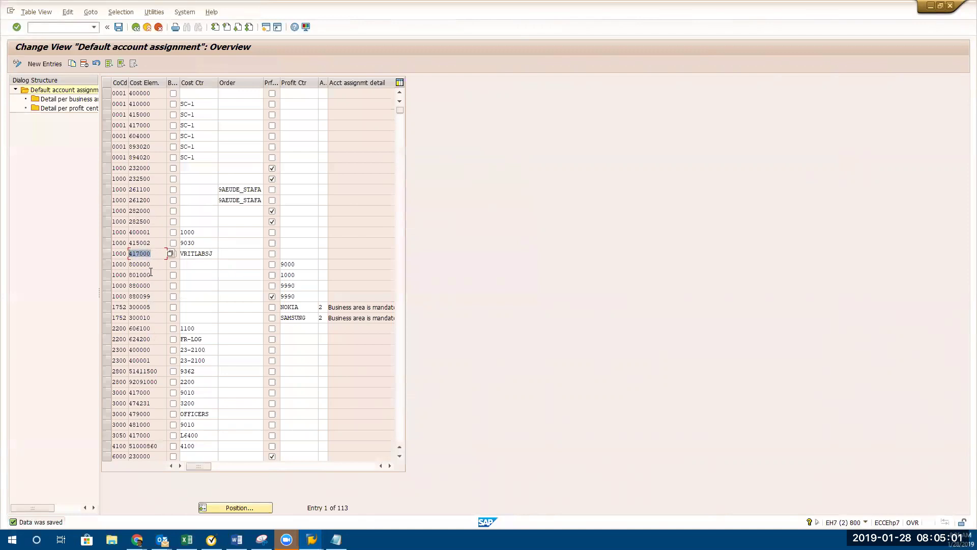
key("Down")
key("Down")
key("Down")
double_click(152, 169)
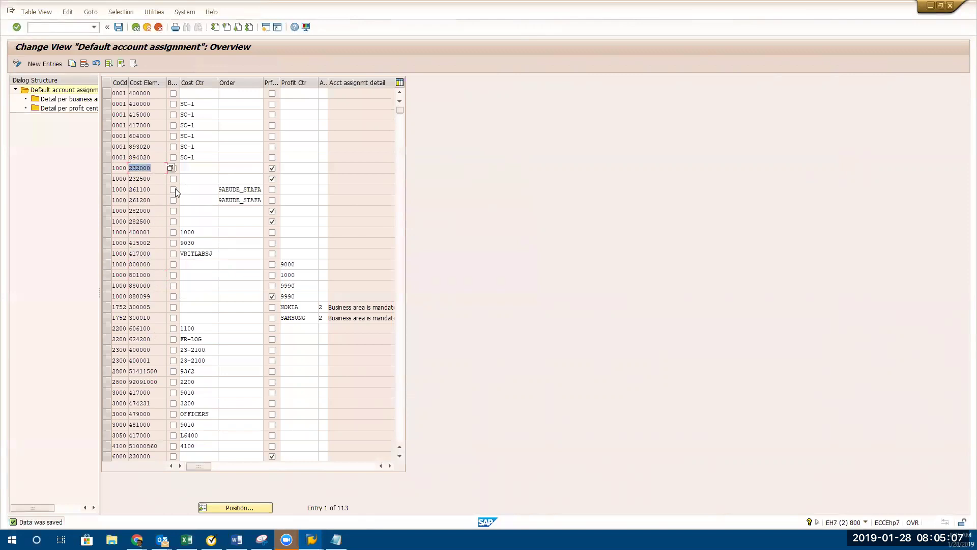
left_click_drag(160, 180, 137, 179)
left_click(157, 179)
double_click(133, 189)
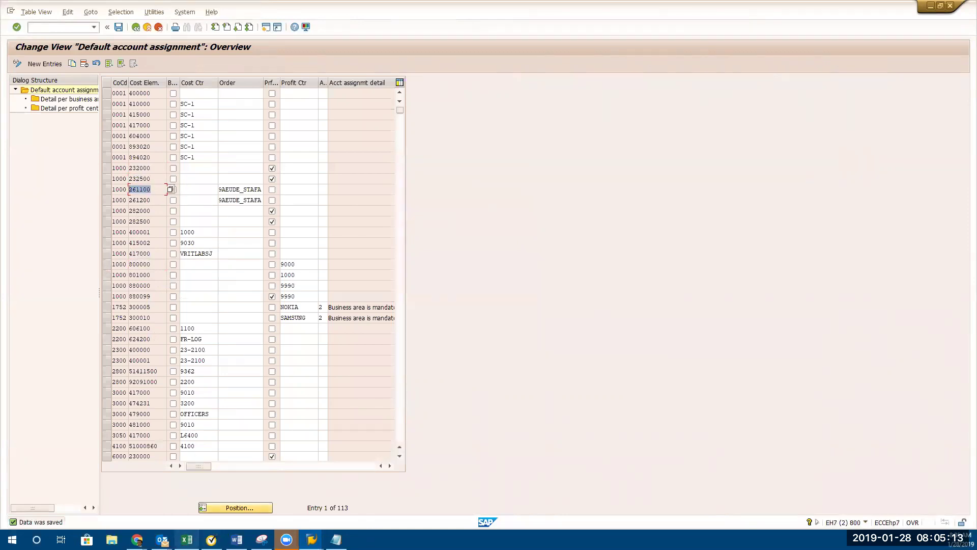
- Switch to the Display Profit Center session and start the data browser there with transaction SE16
left_click(312, 539)
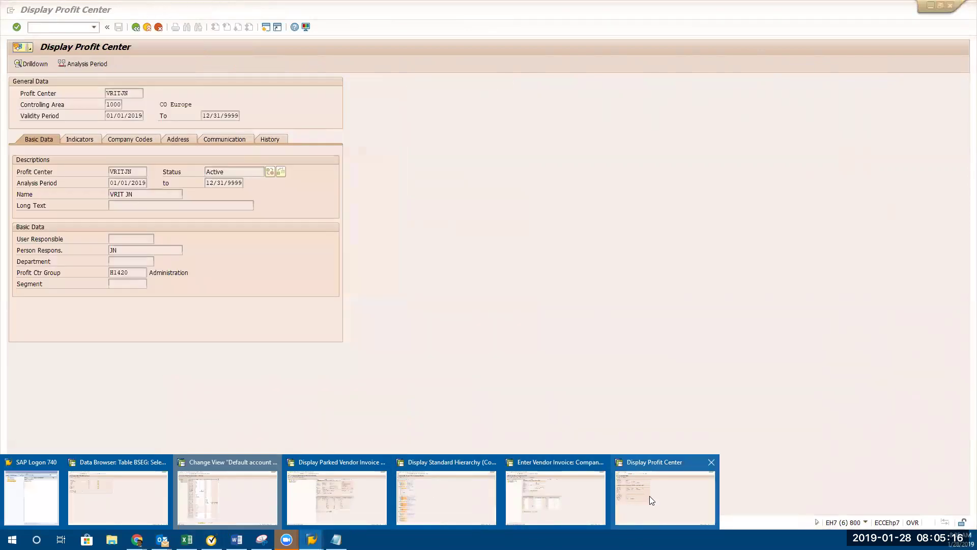
left_click(649, 495)
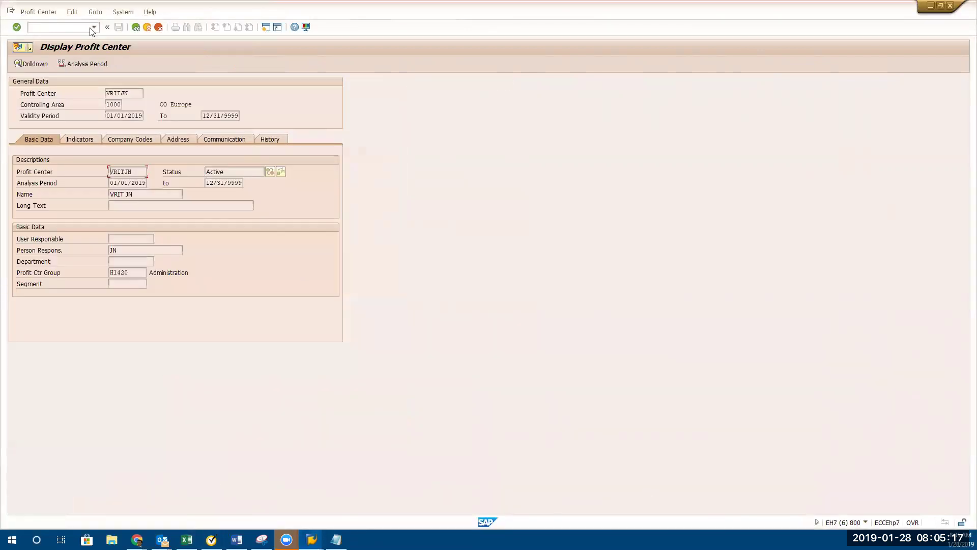
left_click(75, 28)
type("/nke5")
key("BackSpace")
key("BackSpace")
key("BackSpace")
key("BackSpace")
key("BackSpace")
type("/nse16")
key("Return")
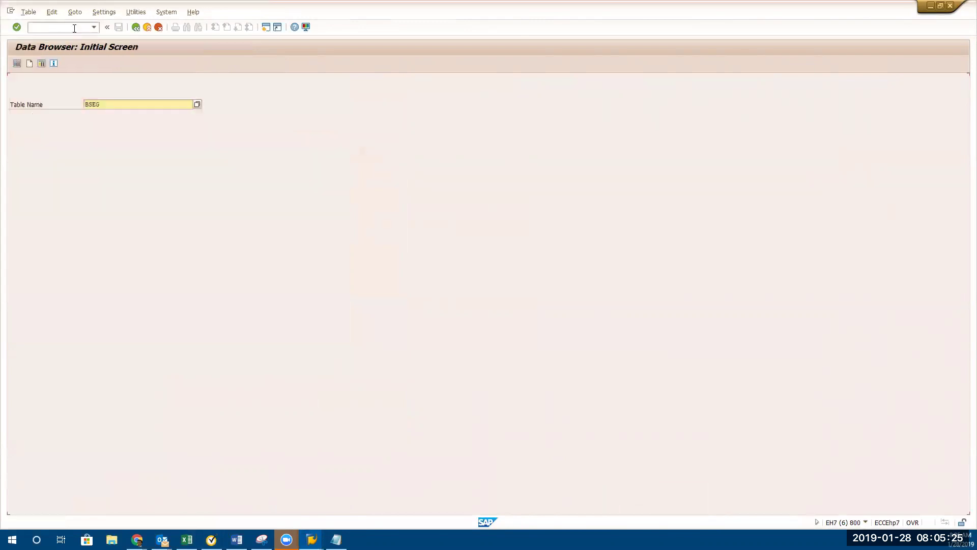
type("ska")
type("l")
key("Return")
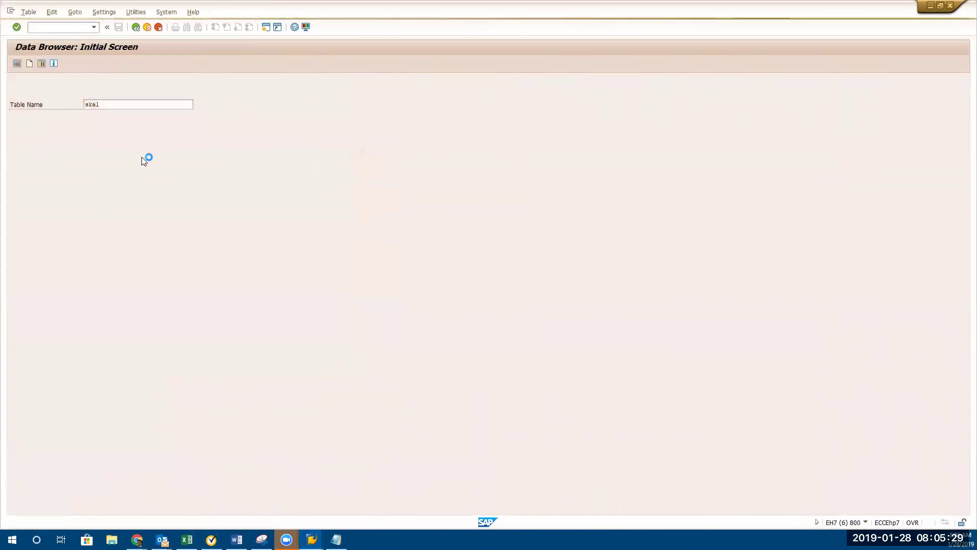
left_click(136, 27)
- Open table SKB1 and list its entries for company code 1000 with a blank output list width
left_click_drag(116, 105, 0, 82)
type("skb1")
key("Return")
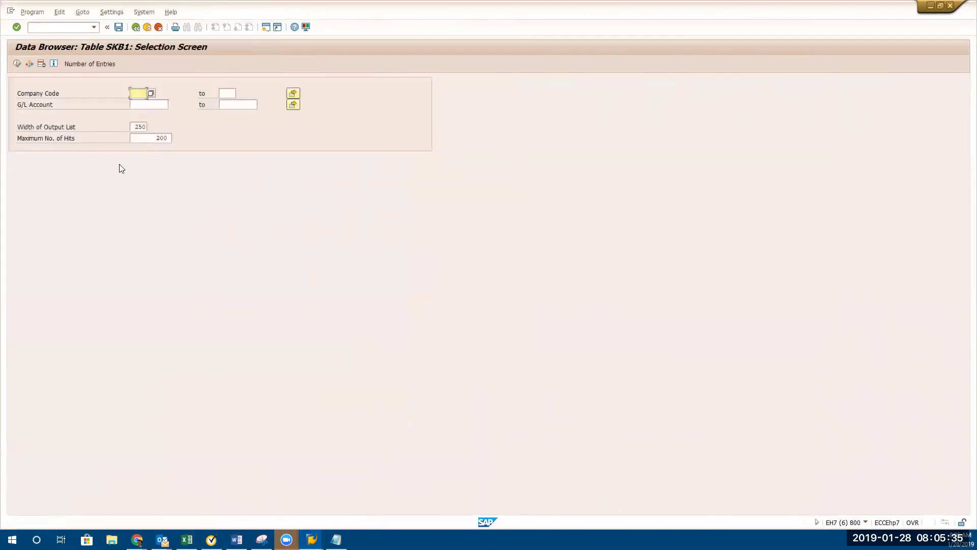
type("1000")
left_click(135, 126)
key("Delete")
key("Delete")
key("Delete")
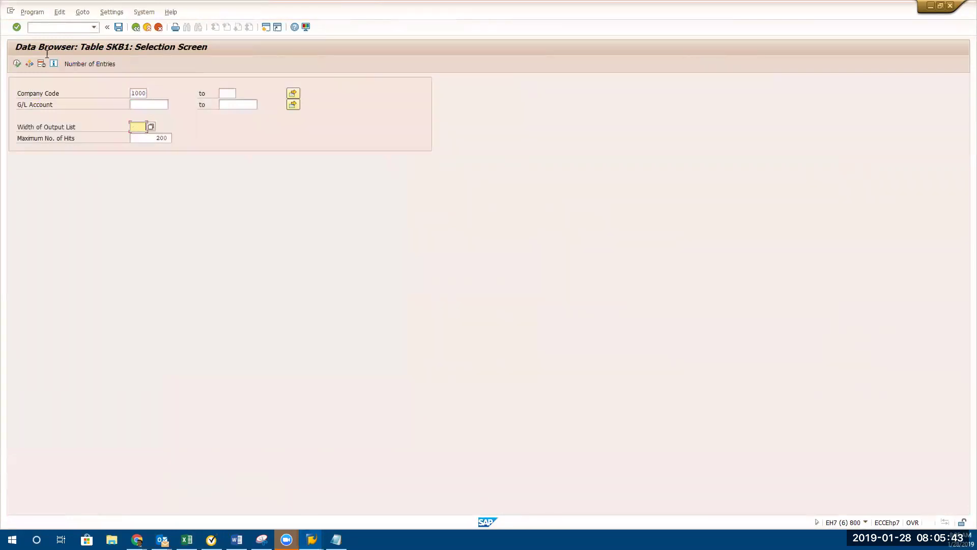
left_click(17, 63)
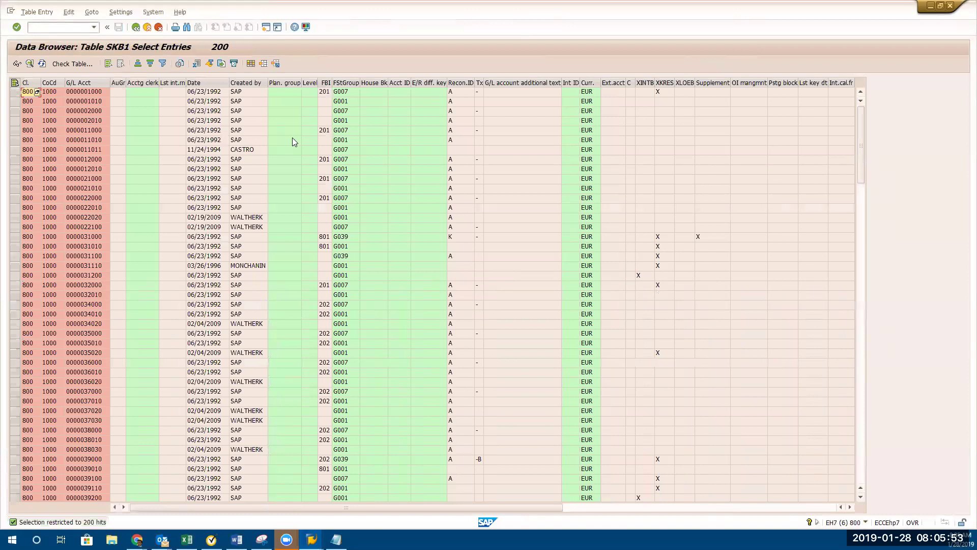
- Clear the maximum number of hits and list all SKB1 entries for company code 1000
left_click(137, 27)
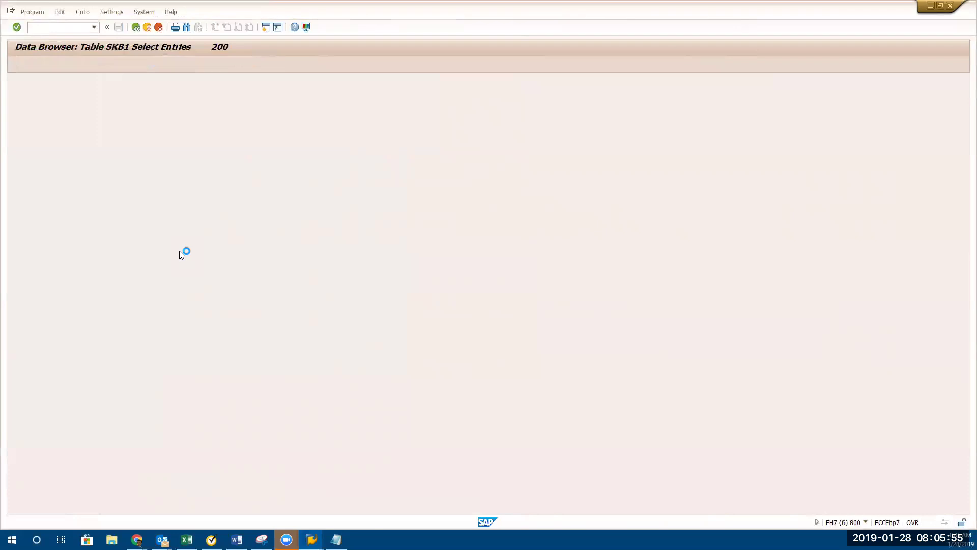
left_click_drag(154, 137, 431, 285)
key("Delete")
left_click(17, 65)
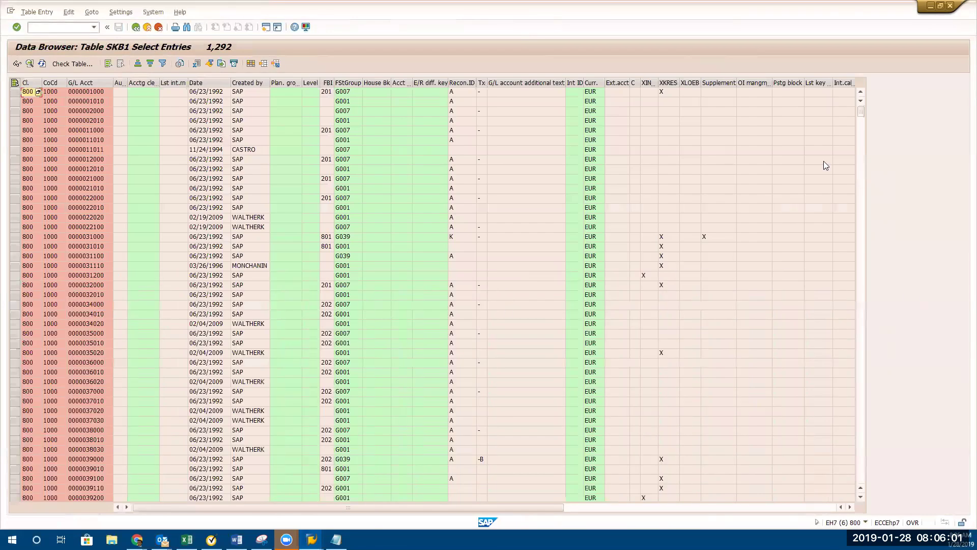
left_click_drag(860, 112, 854, 494)
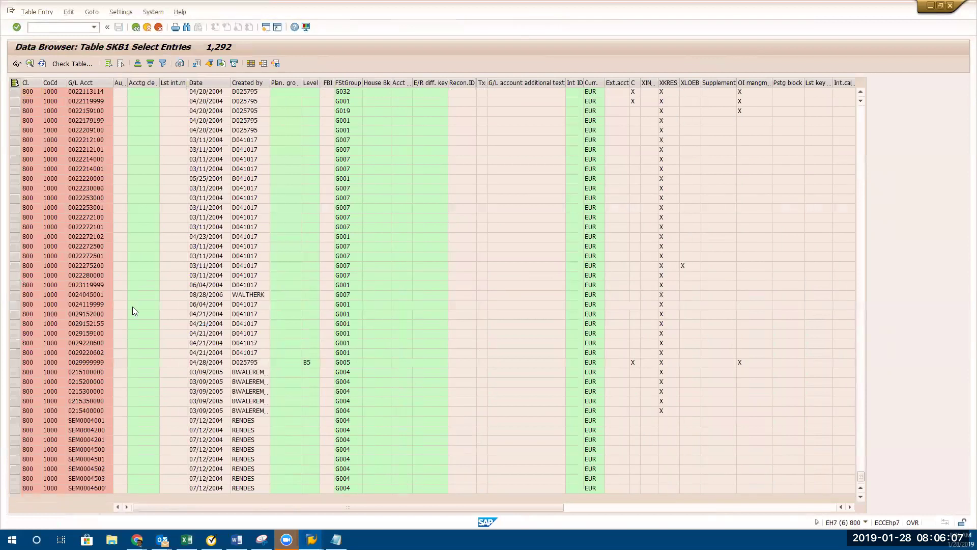
scroll(132, 306, "up", 20)
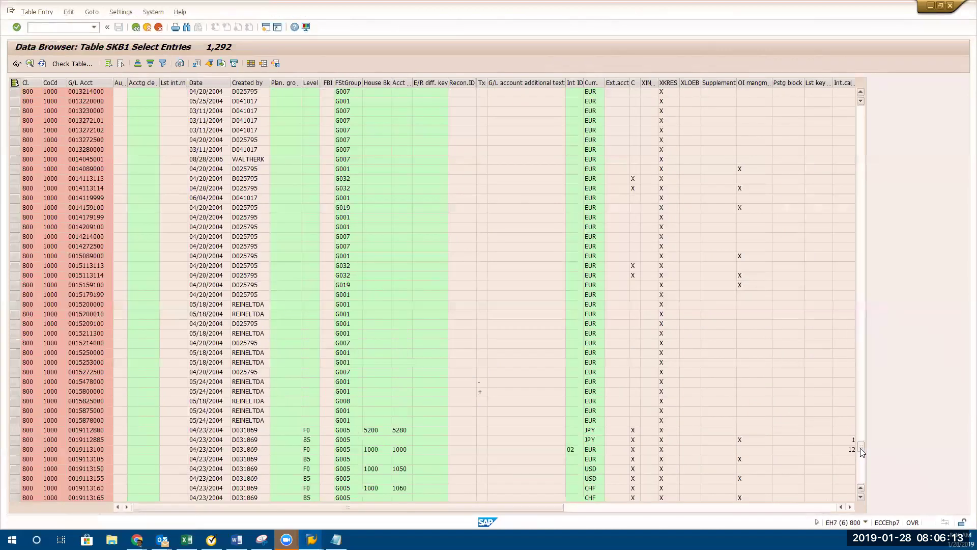
left_click_drag(860, 448, 861, 405)
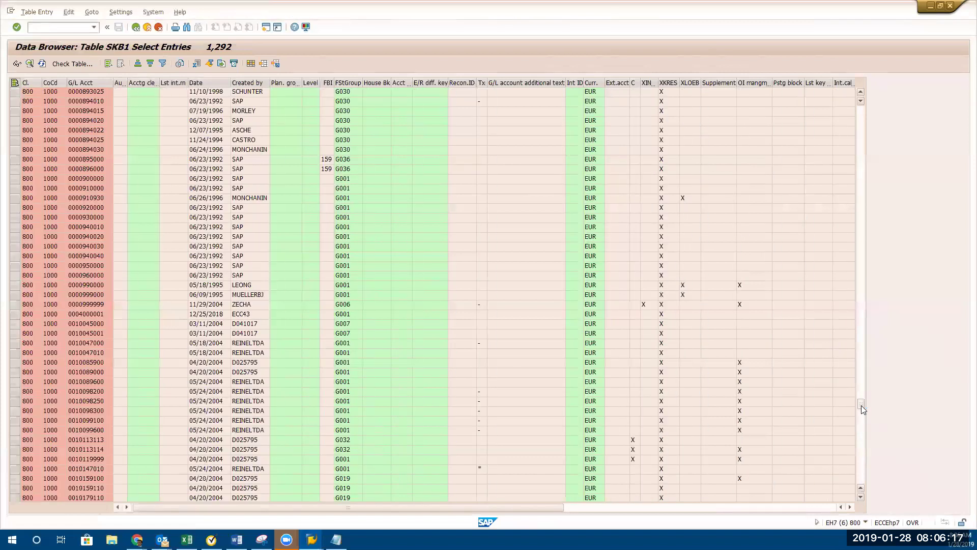
left_click_drag(861, 405, 860, 333)
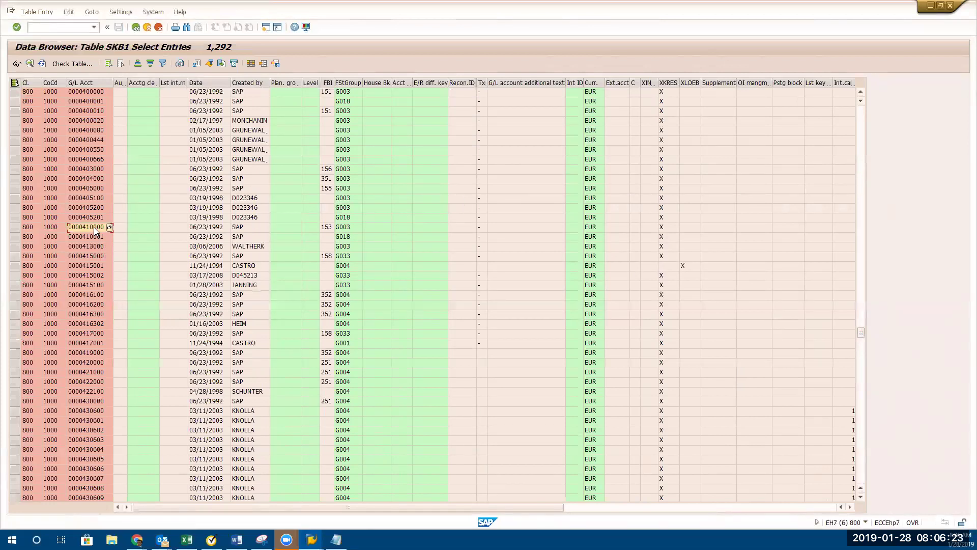
left_click_drag(94, 227, 90, 427)
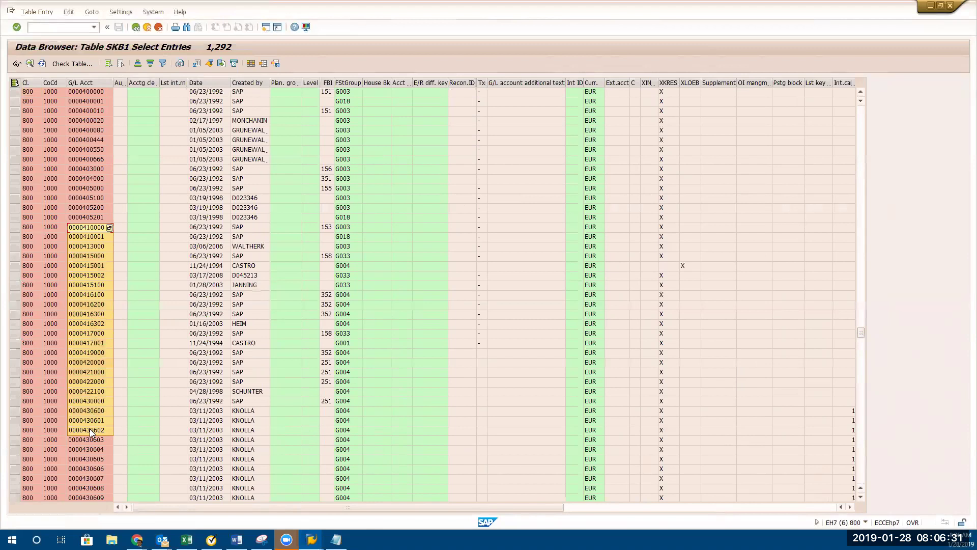
key("ctrl+c")
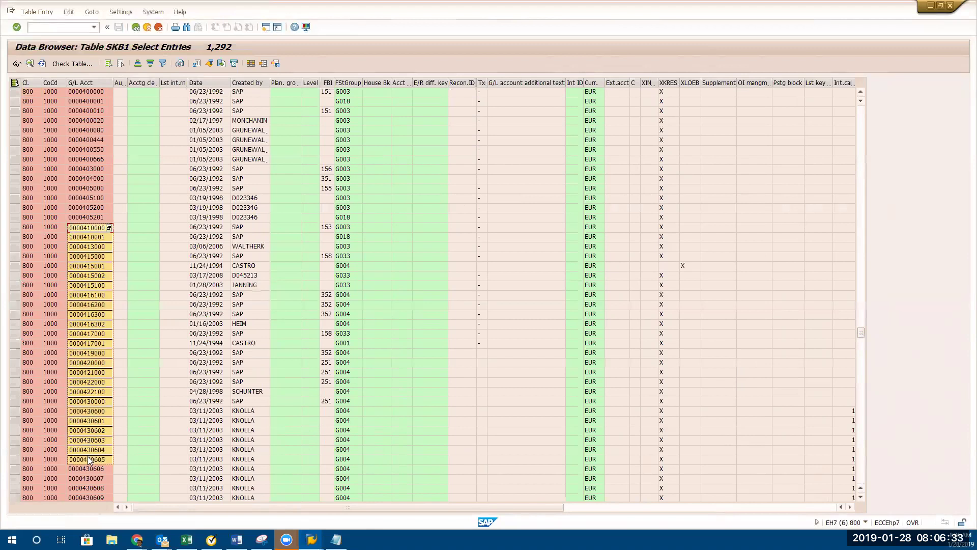
- Switch to Notepad, paste the copied G/L accounts below the KS01 note, and reposition the window over the SKB1 list
key("alt+Tab")
key("alt+Tab")
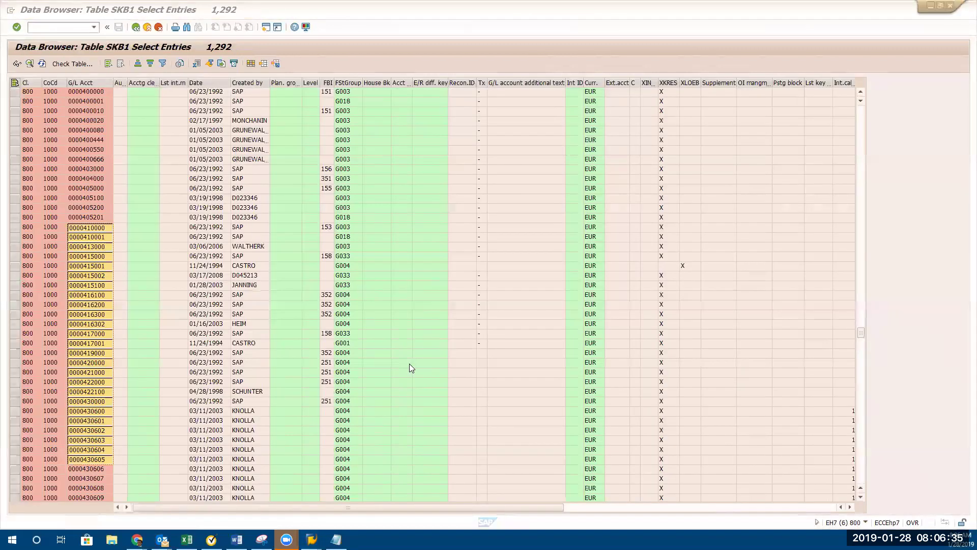
key("alt+Tab")
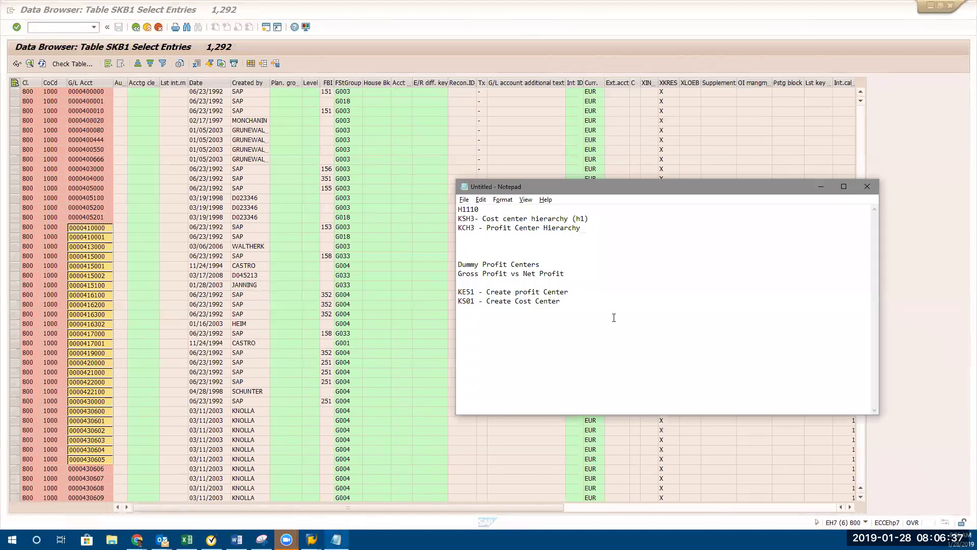
left_click(614, 318)
key("ctrl+v")
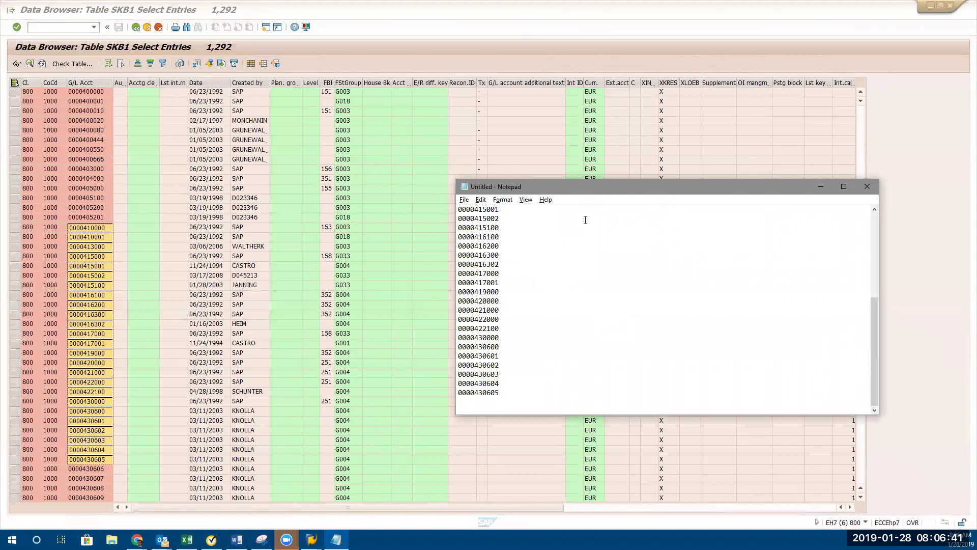
scroll(656, 312, "up", 6)
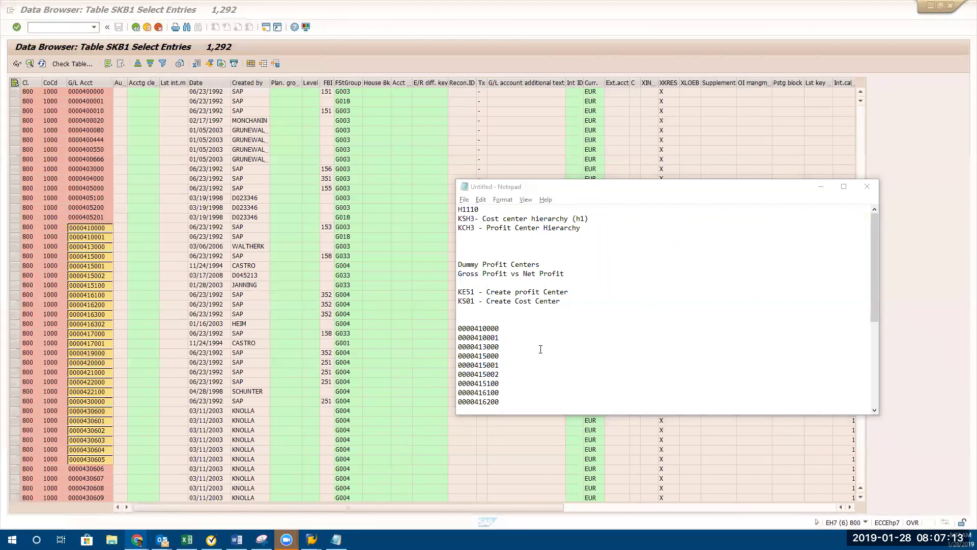
left_click(570, 198)
left_click_drag(569, 194, 462, 170)
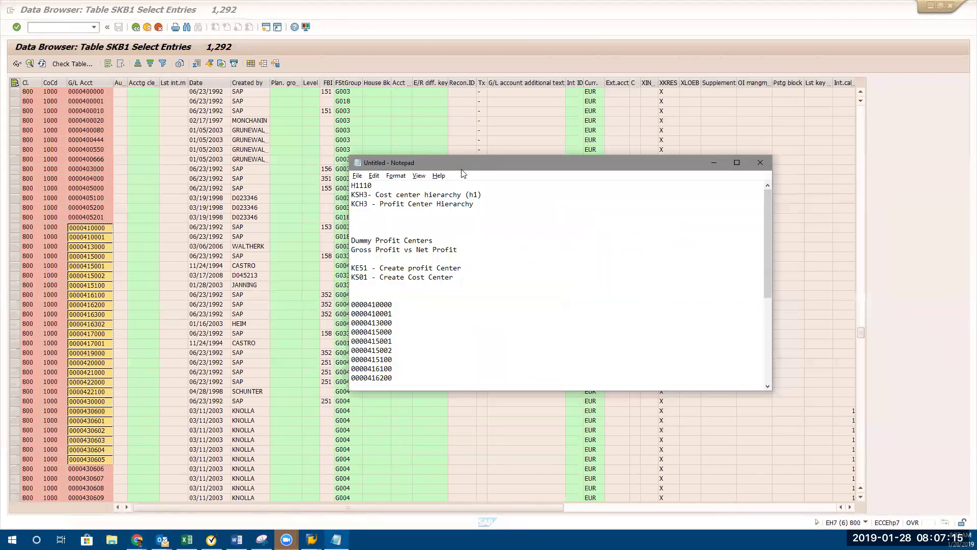